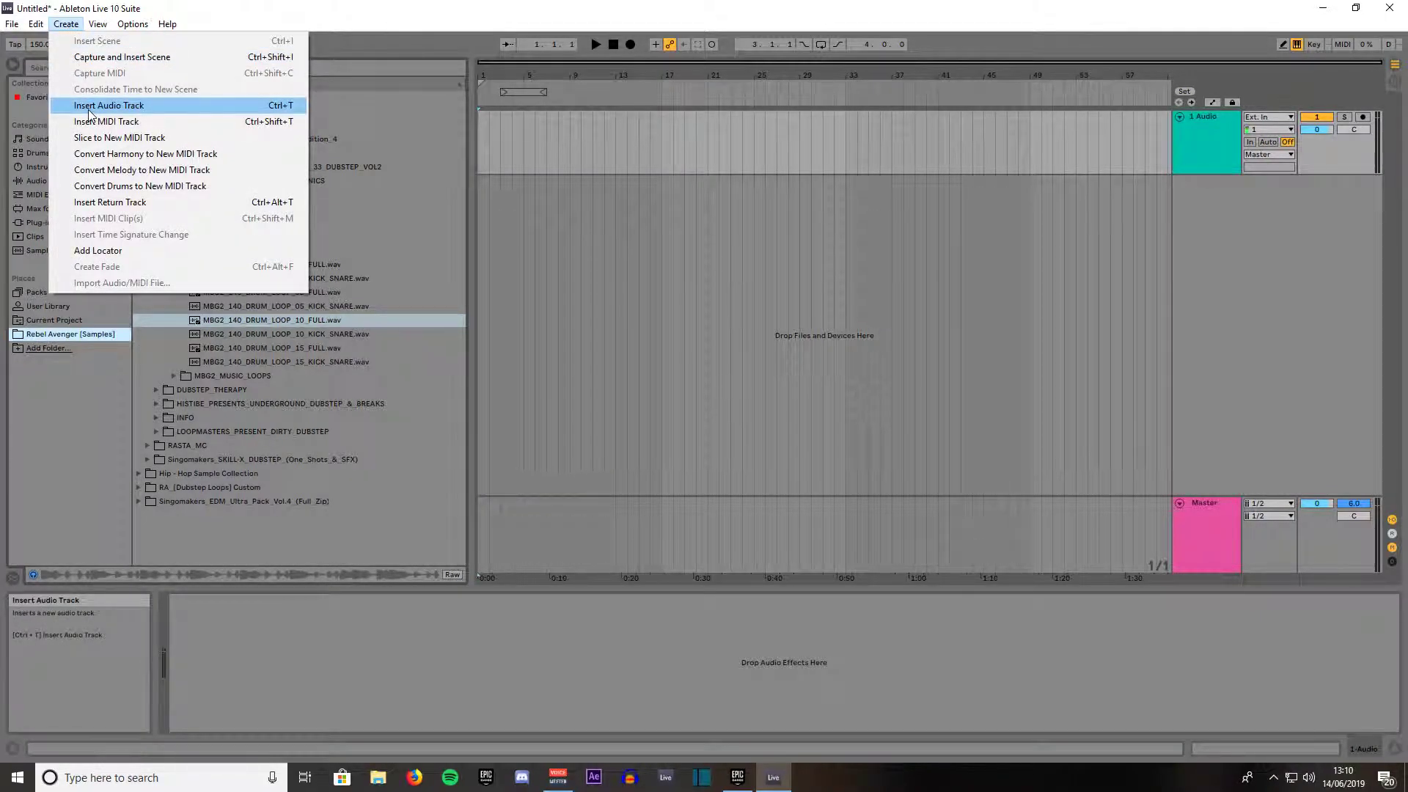
Rename the 1 Audio track as Drums and colour the track bright green
click(1207, 125)
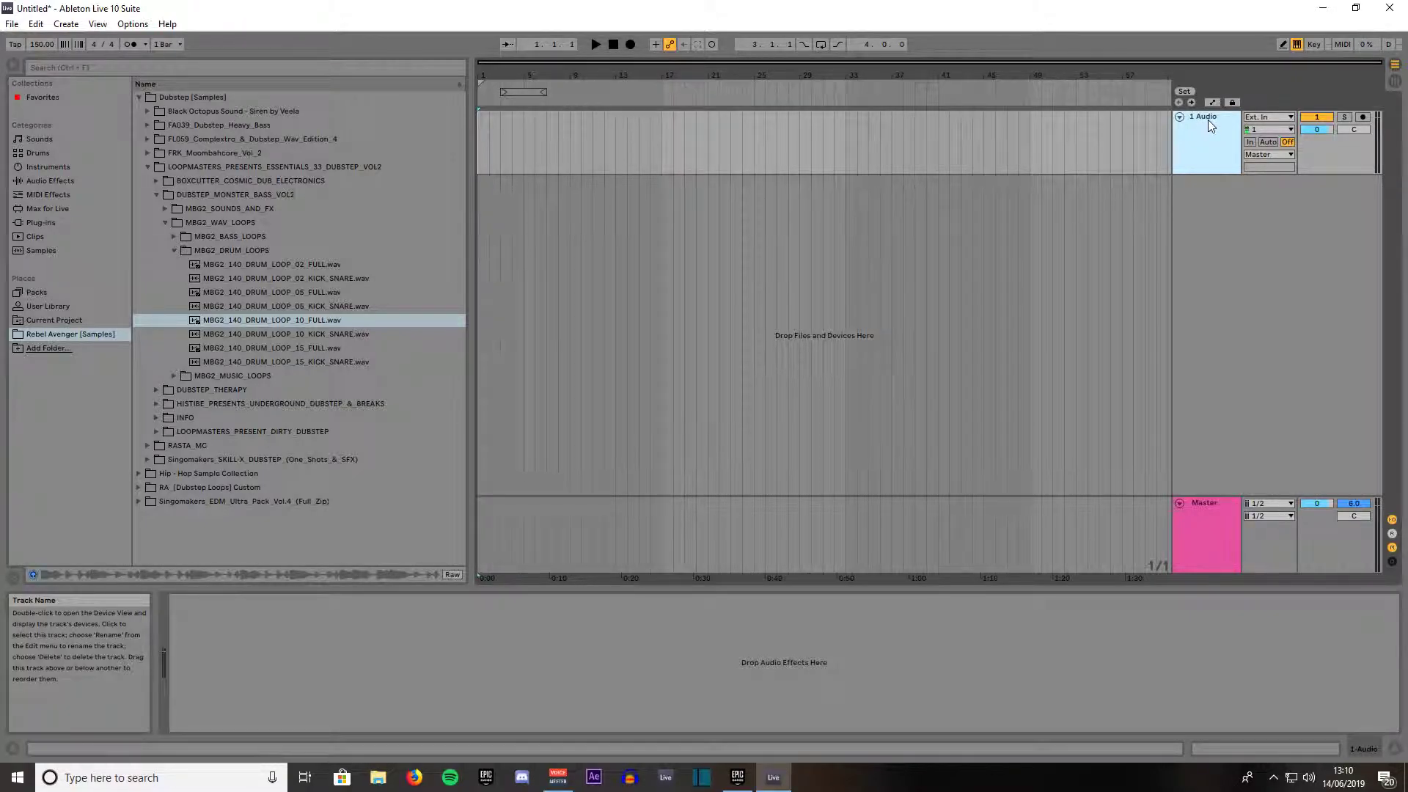
right_click(1209, 122)
click(1235, 157)
text(Drums)
key(Return)
right_click(1208, 144)
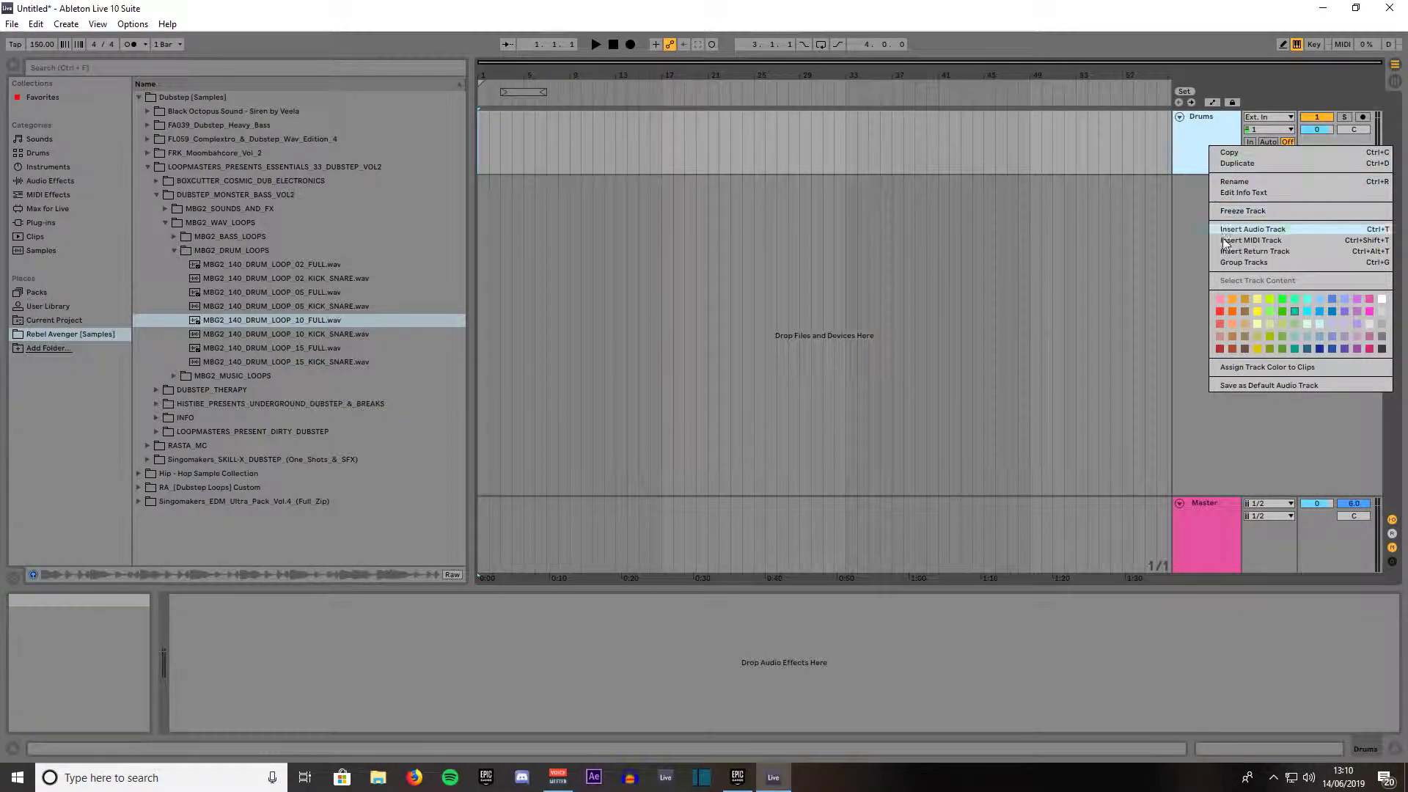
click(1288, 308)
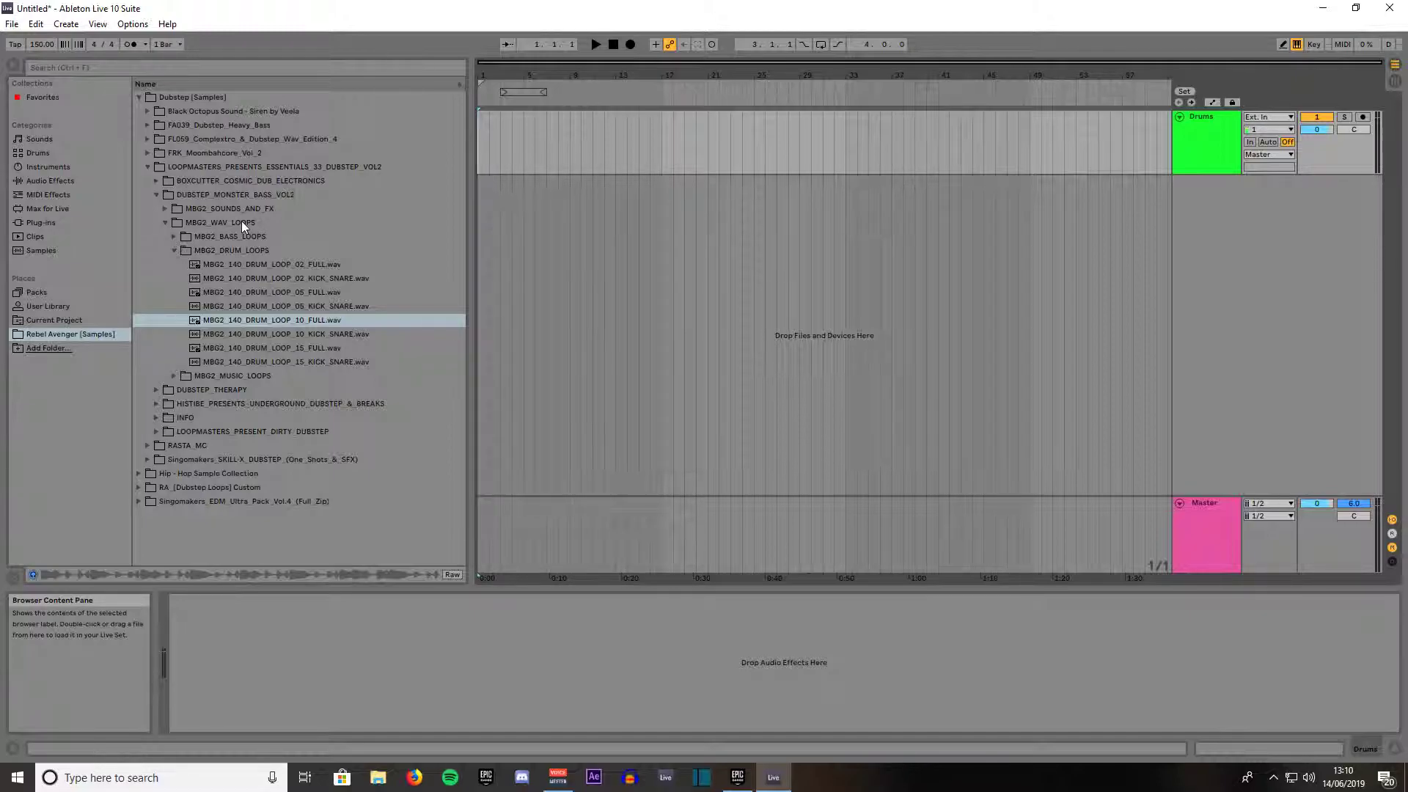
Place MBG2_140_DRUM_LOOP_10_FULL.wav at bar 1 of the Drums track and extend the clip to 8 bars
click(240, 320)
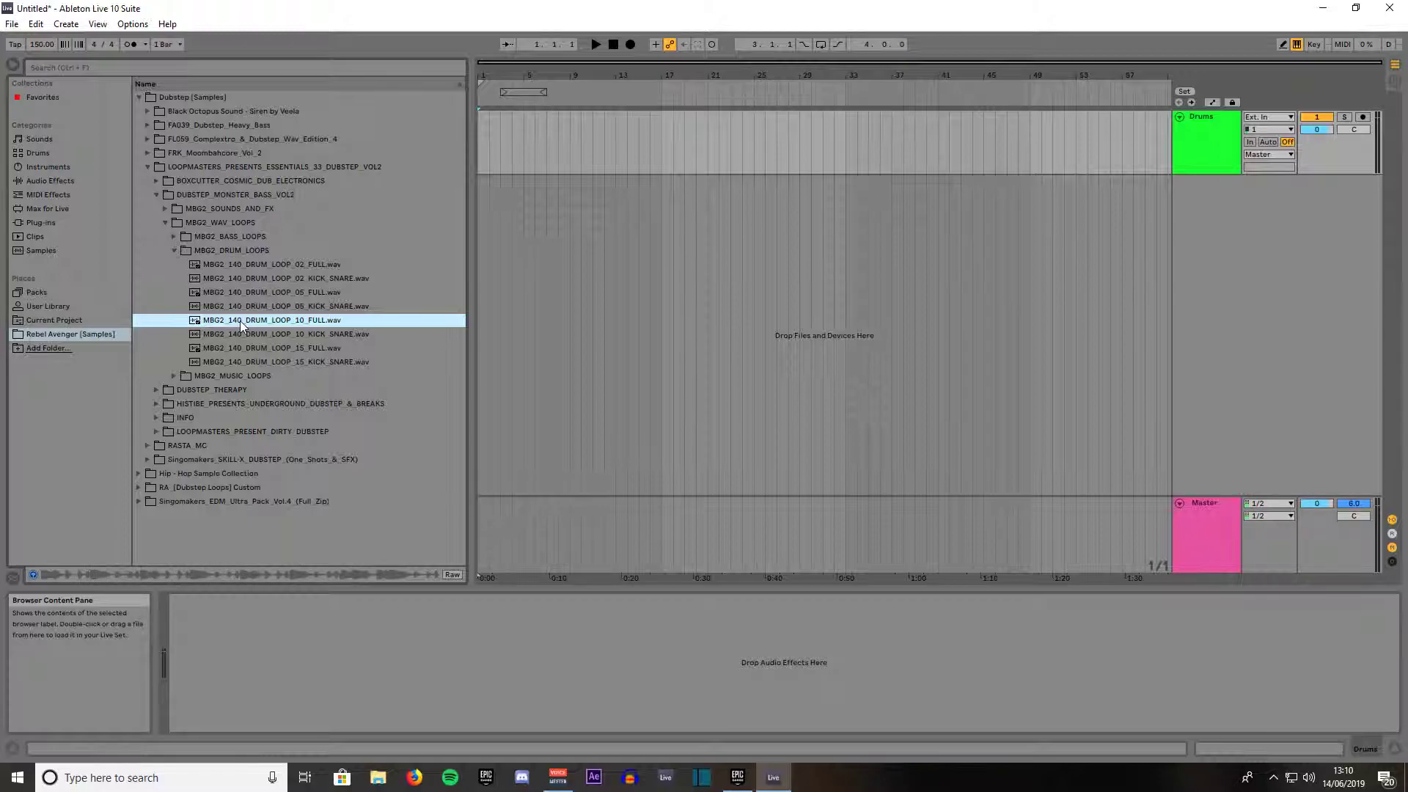
drag(240, 320, 481, 134)
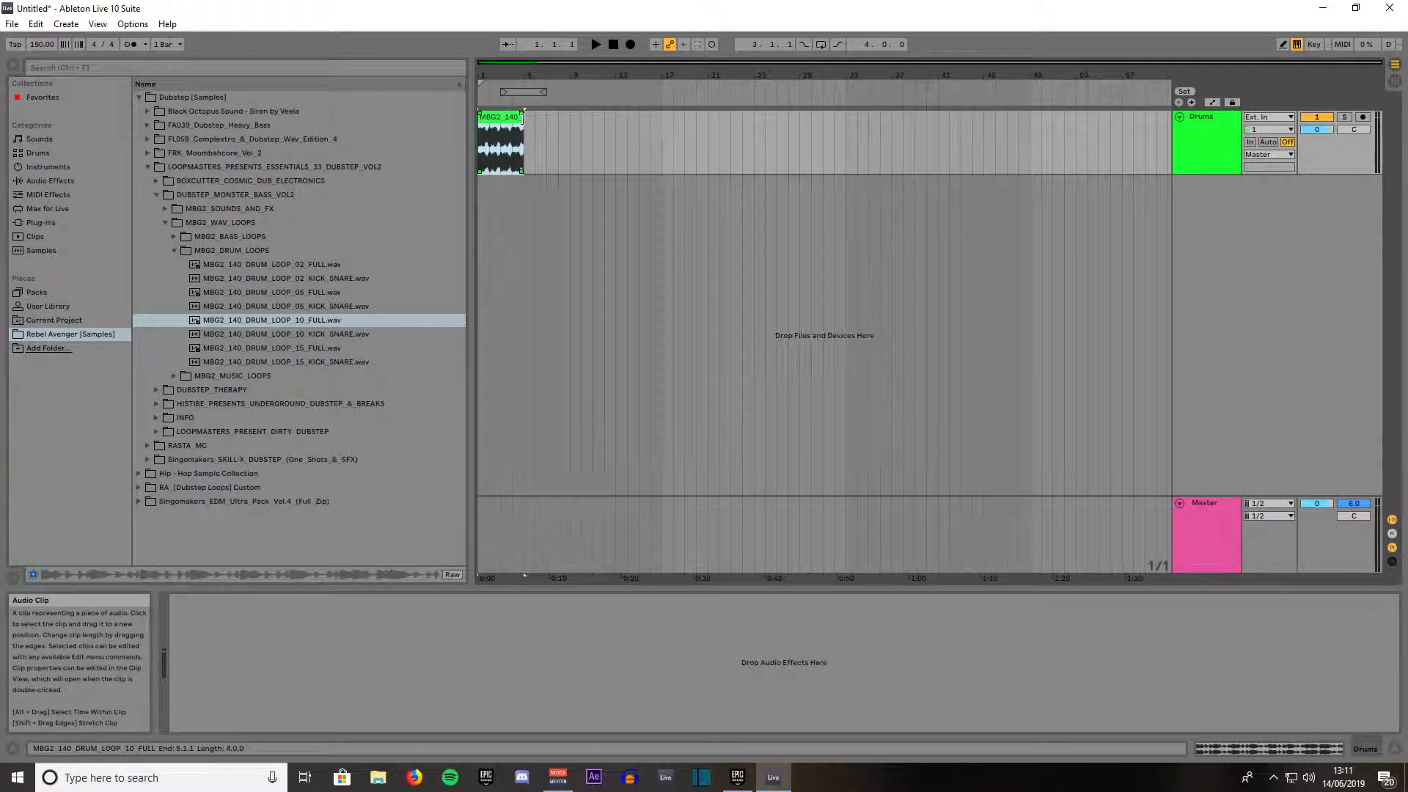
drag(523, 118, 569, 118)
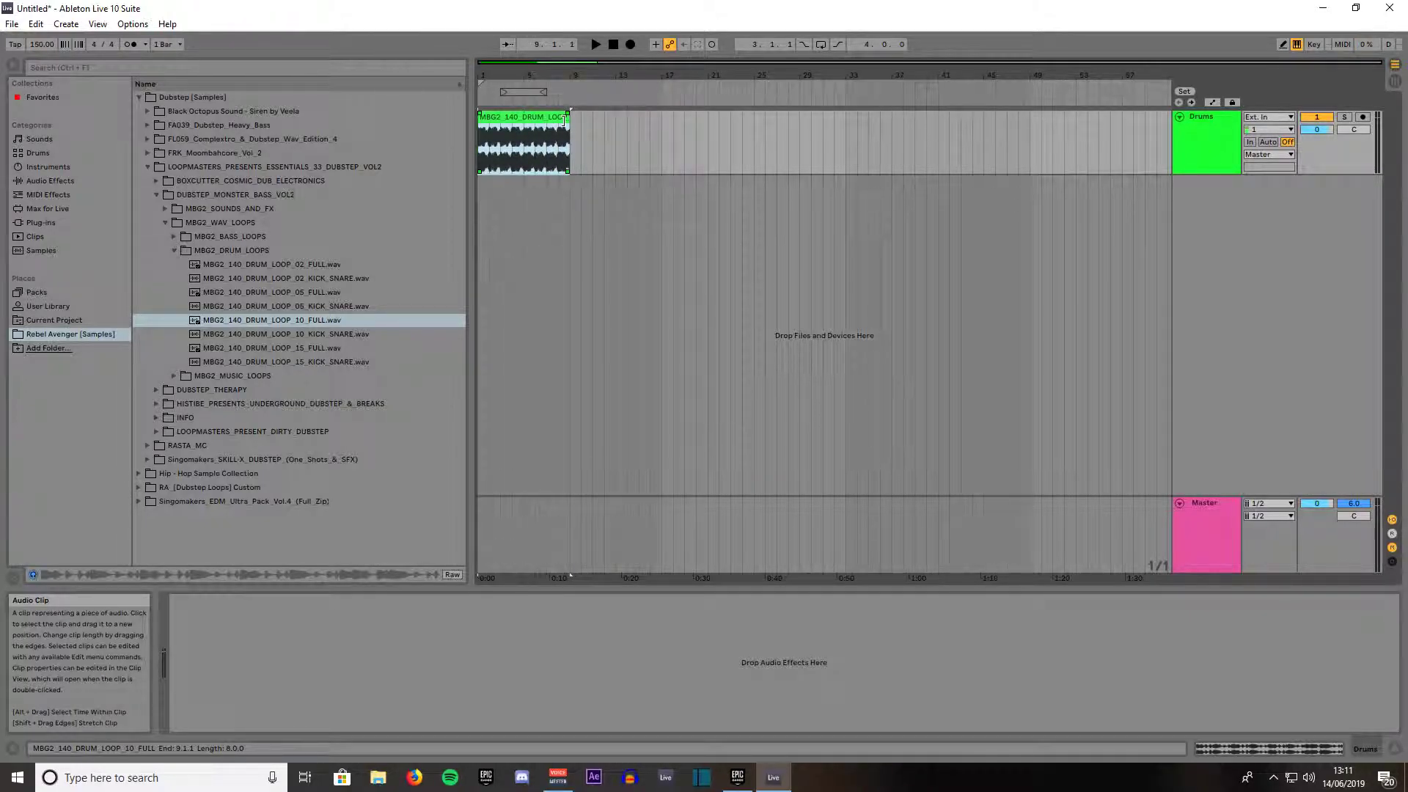
Set the arrangement loop to the drum clip's 8-bar range and play it back
key(ctrl+l)
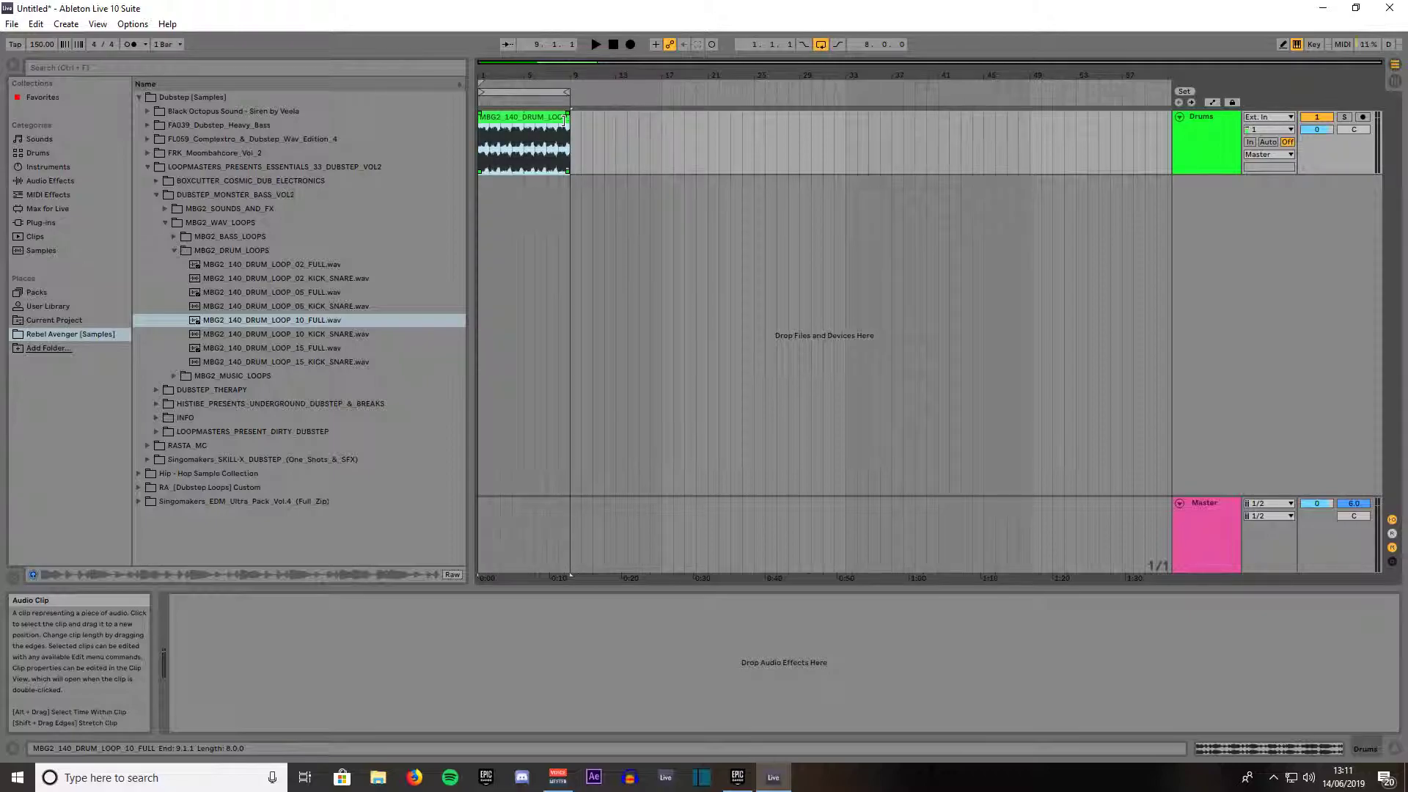
key(space)
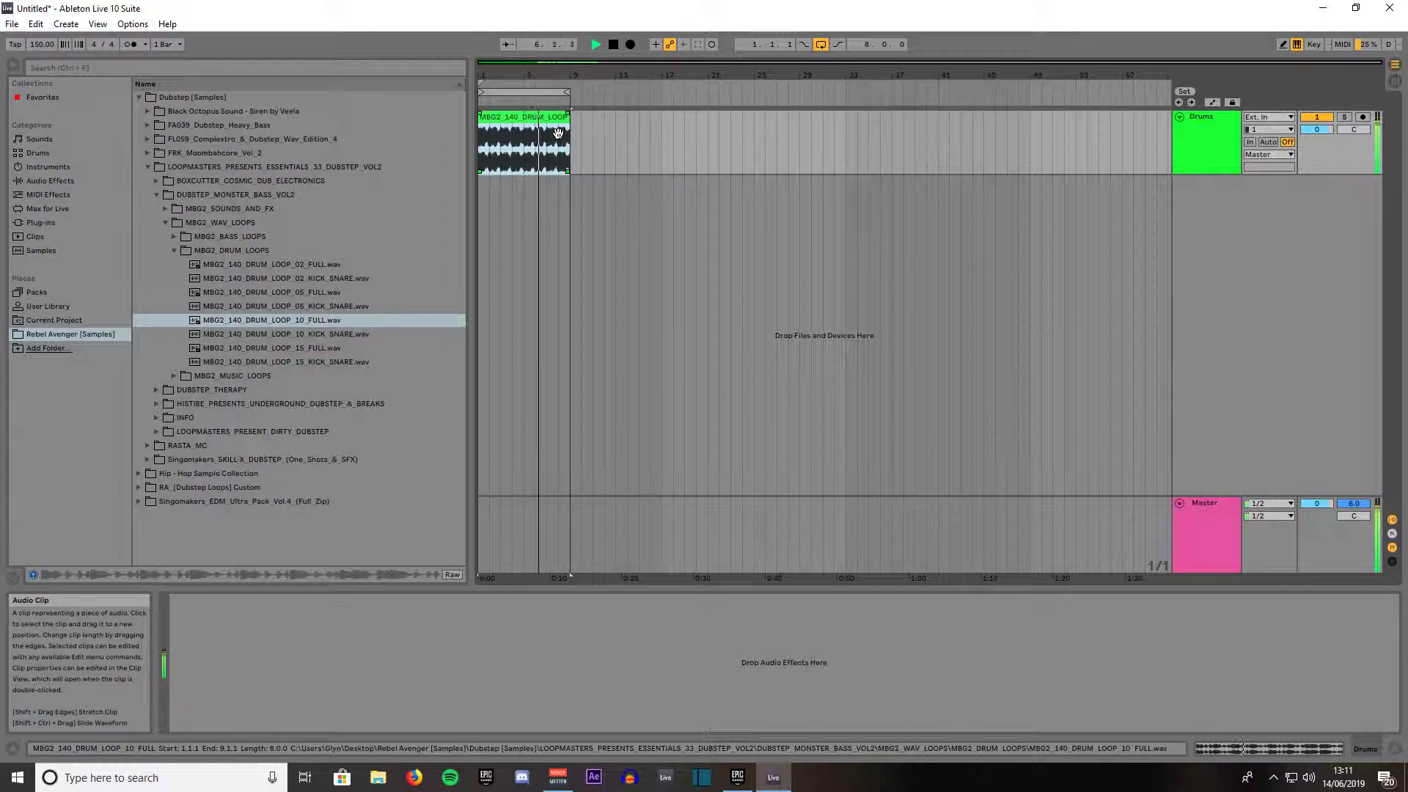
key(space)
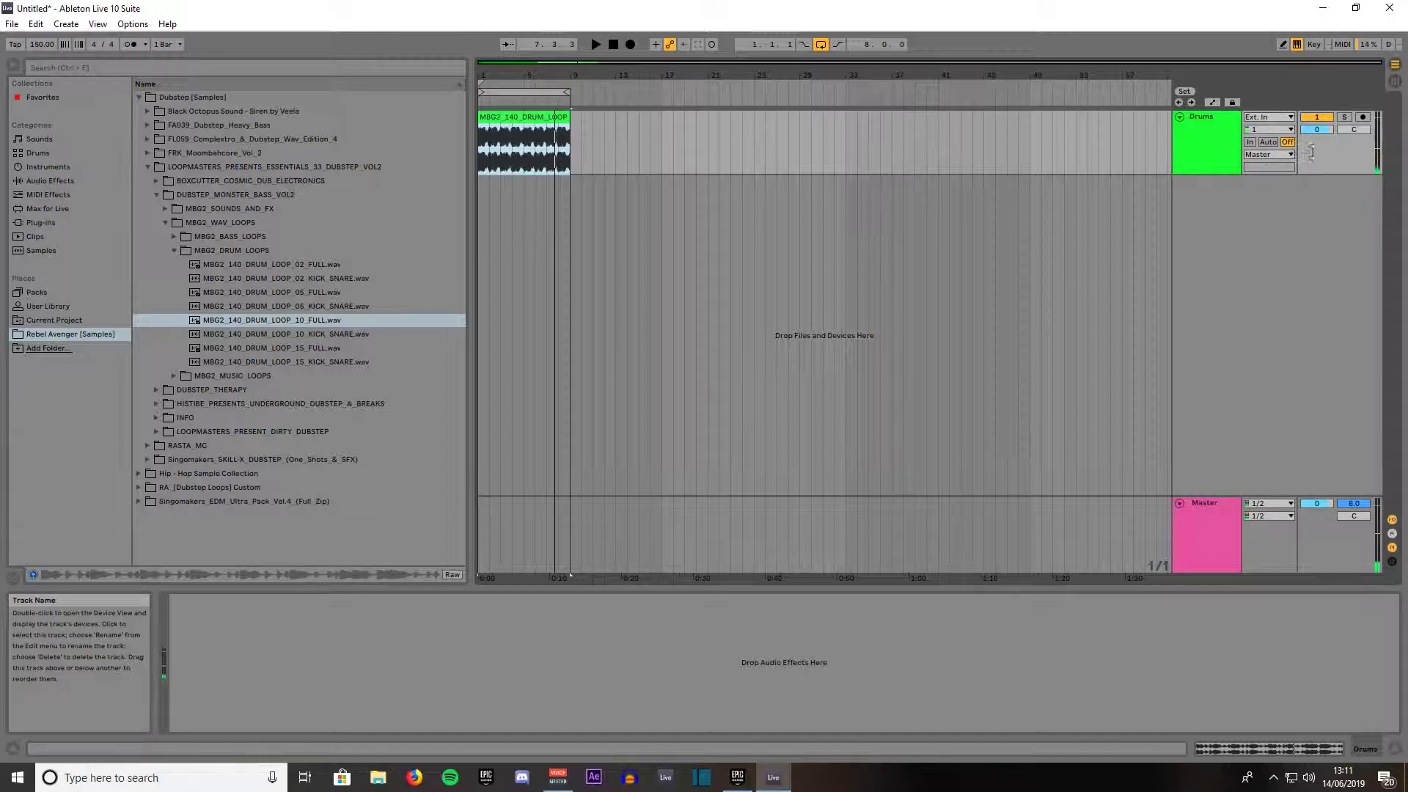
Lower the Drums track's volume to -19.0 dB, playing the loop between adjustments to judge the level
drag(1325, 131, 1324, 134)
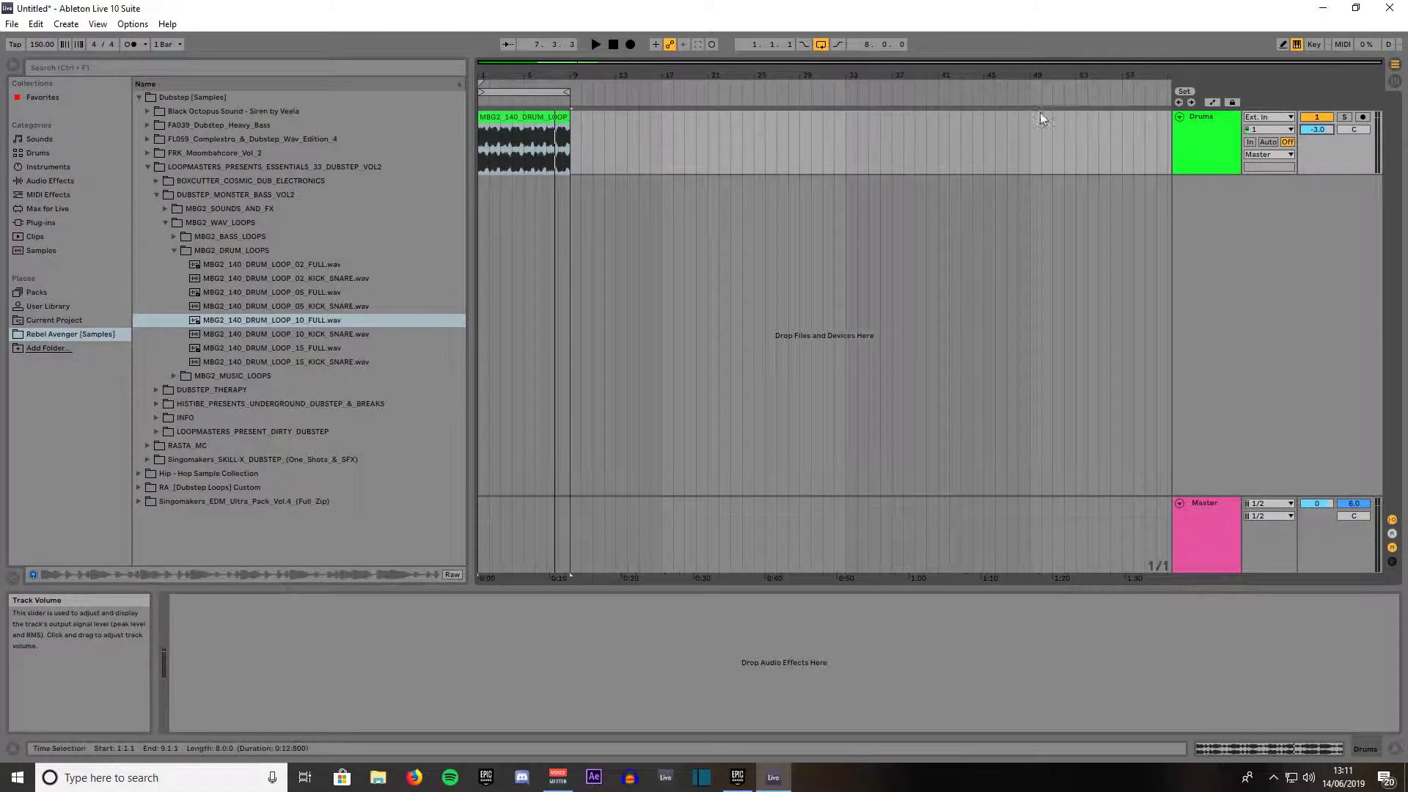
key(space)
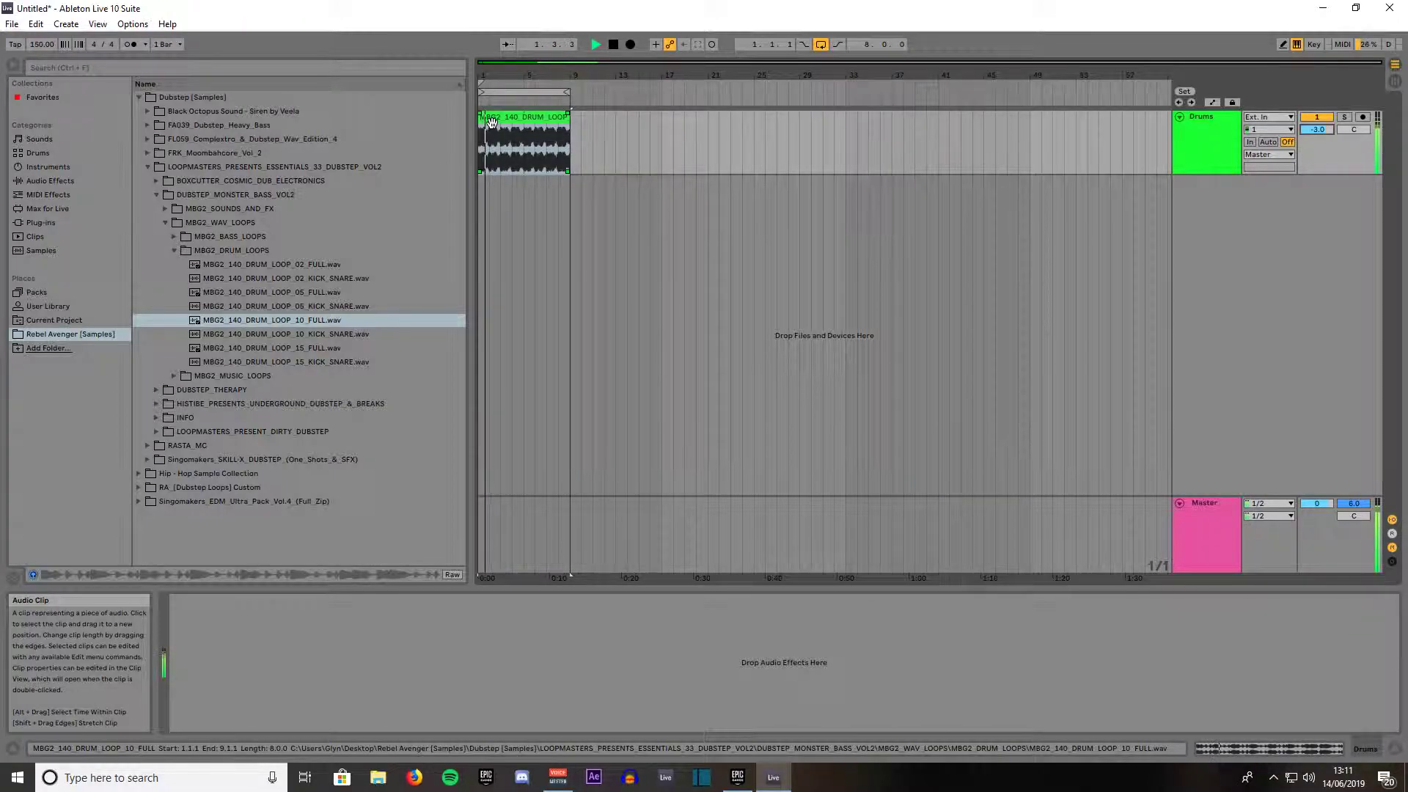
key(space)
drag(1318, 129, 1318, 145)
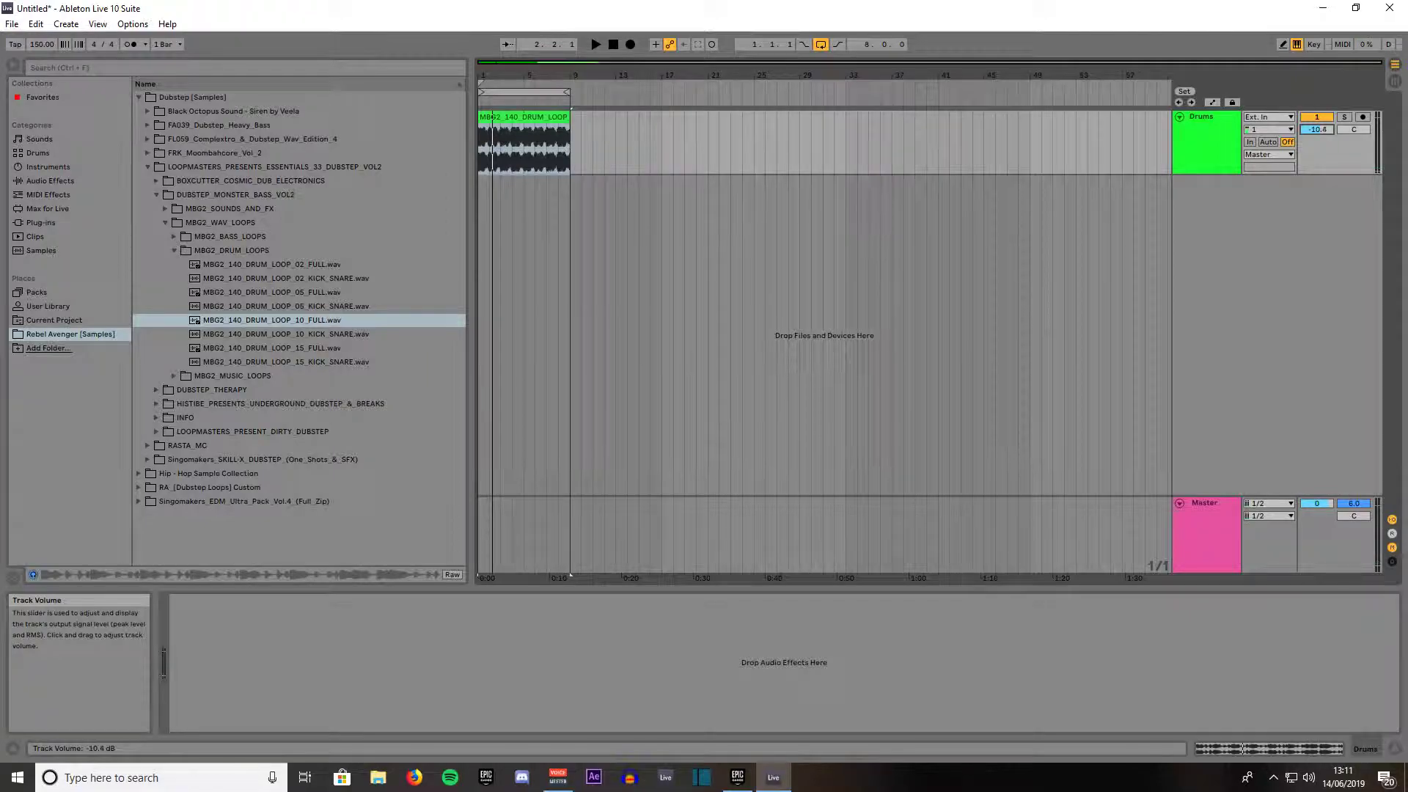
key(space)
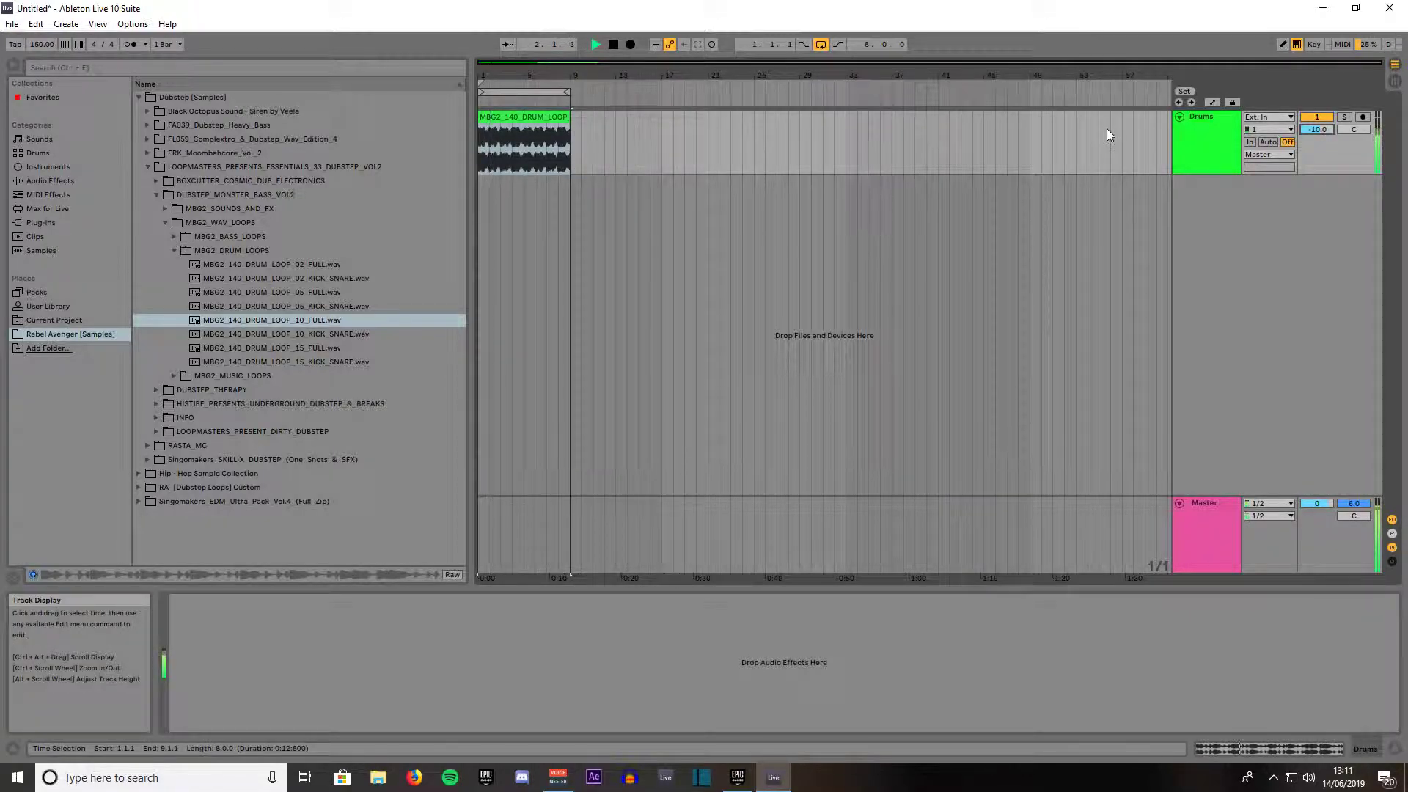
key(space)
drag(1318, 129, 1318, 160)
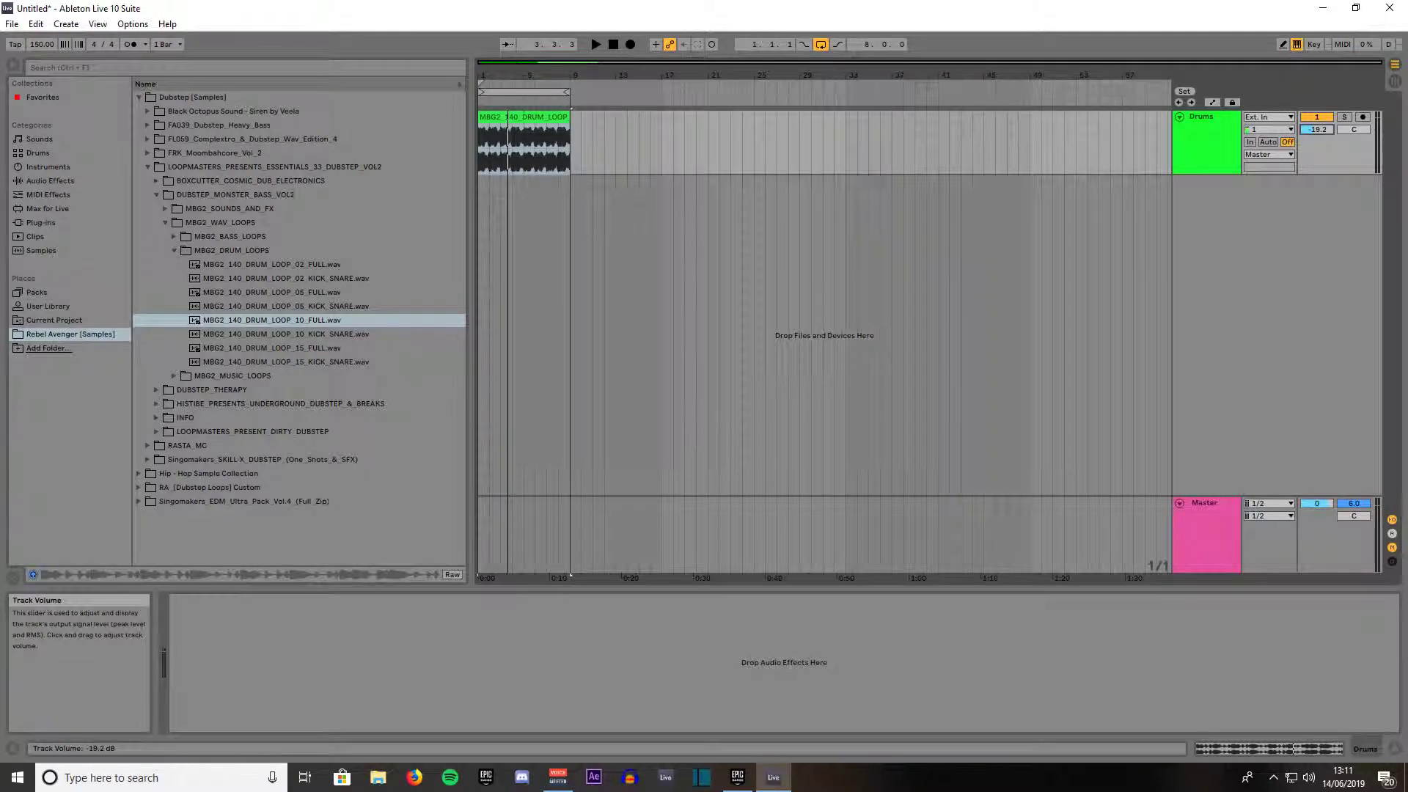
key(space)
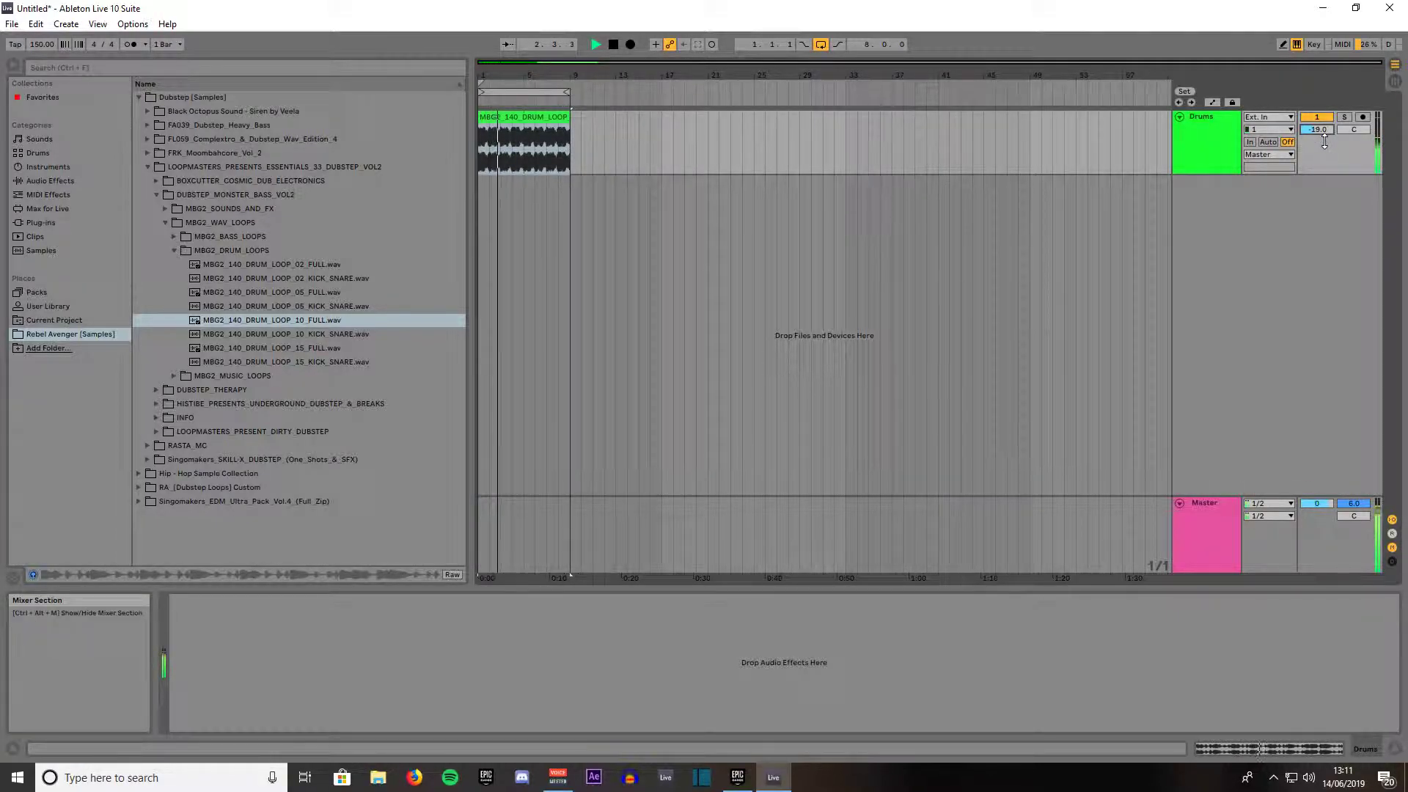
key(space)
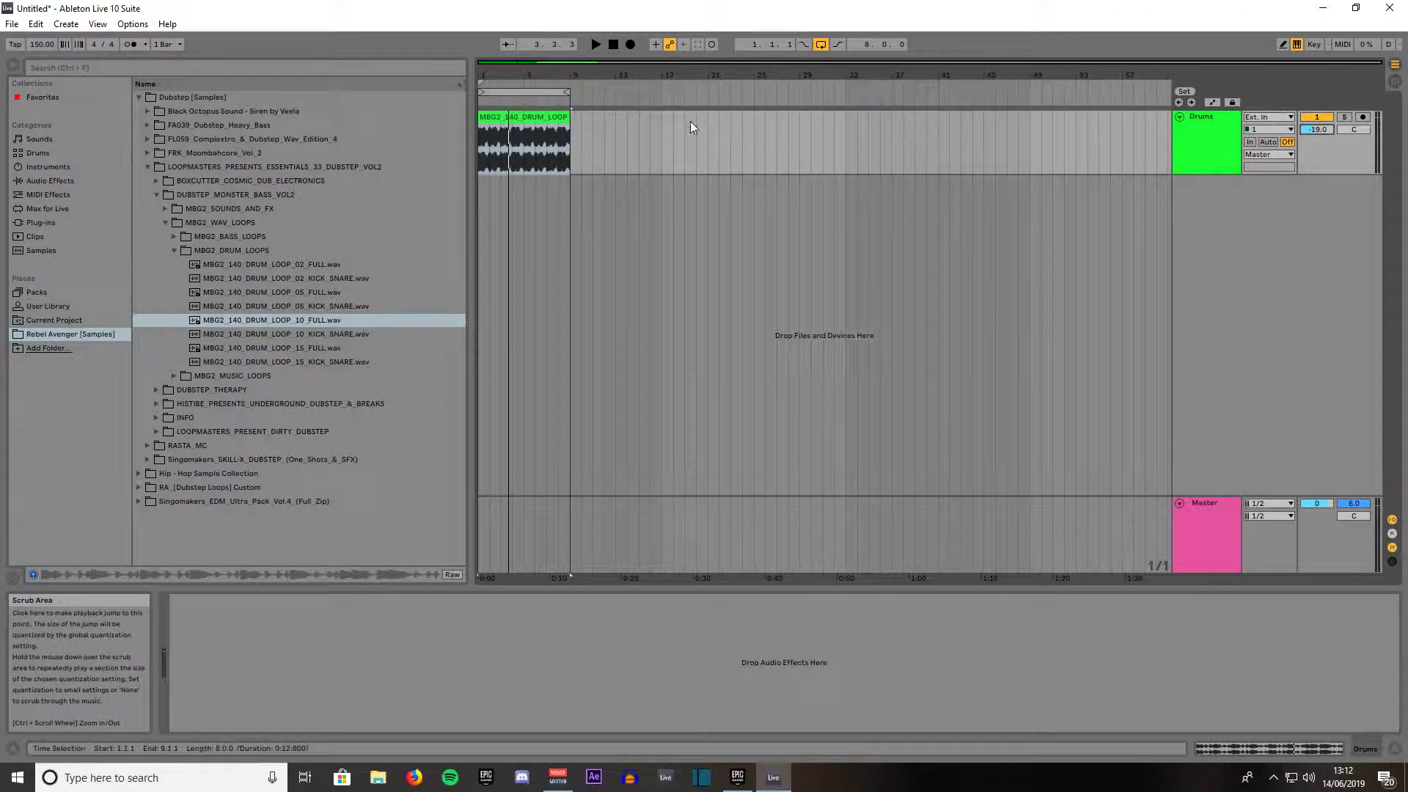
Insert a MIDI track below Drums and create an empty 8-bar MIDI clip on it, starting at bar 1
click(66, 24)
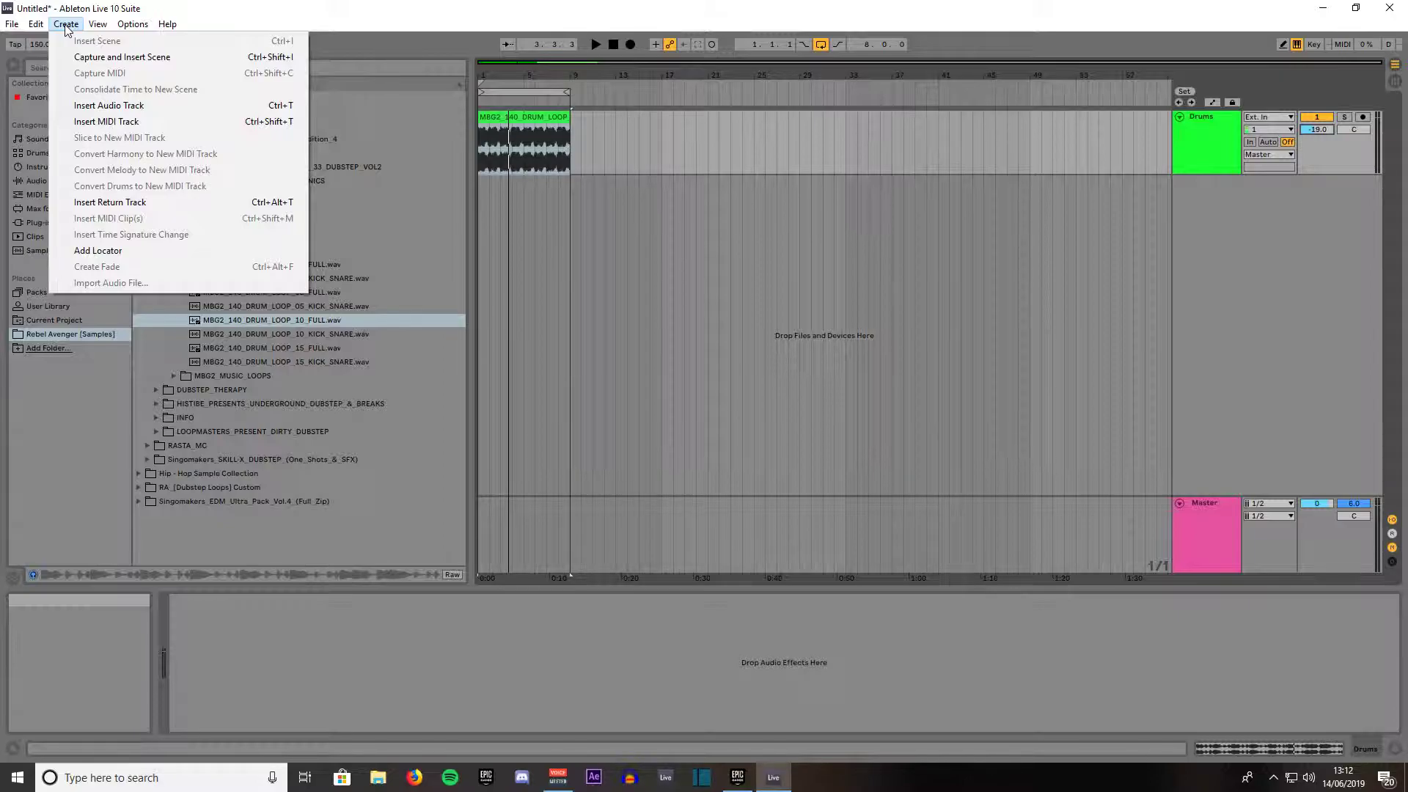
click(88, 121)
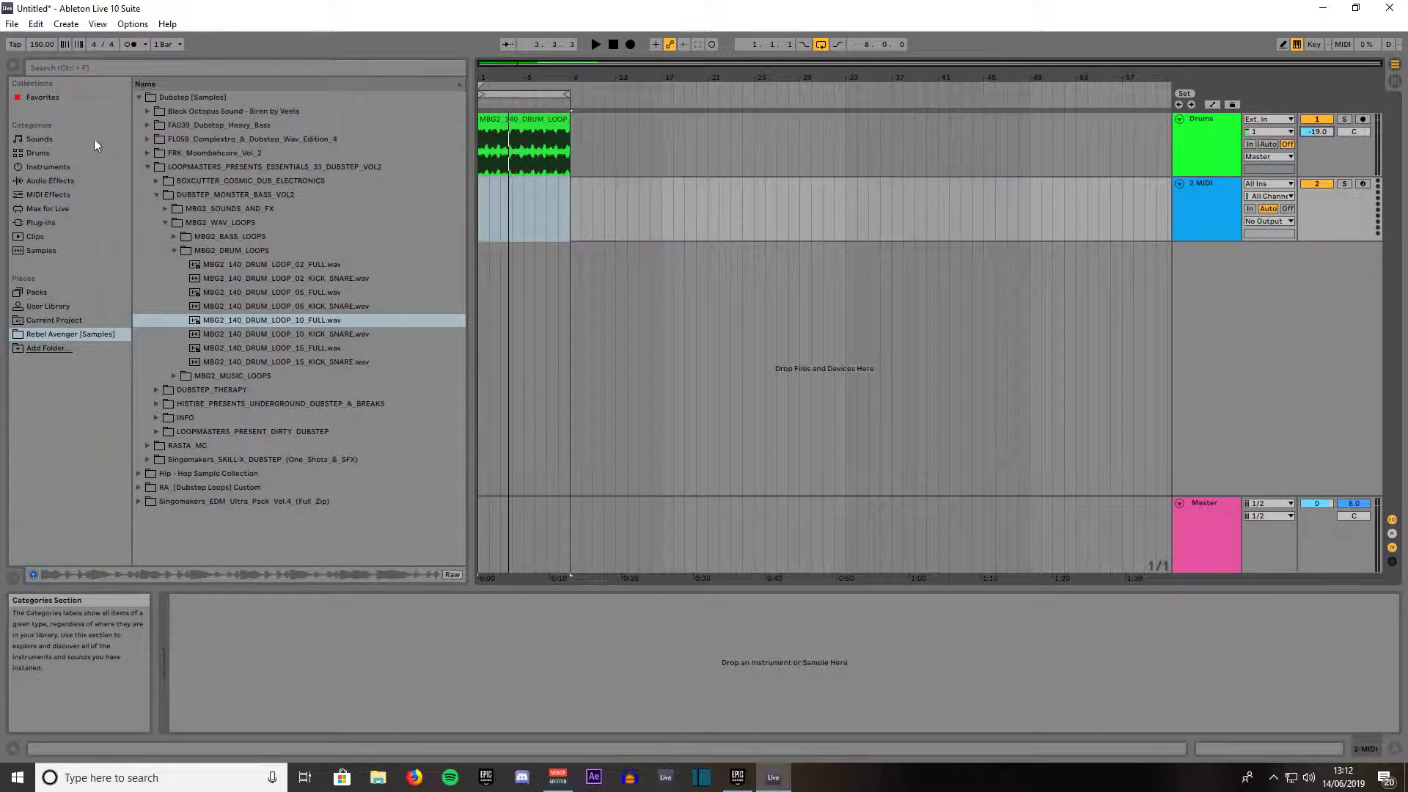
click(480, 200)
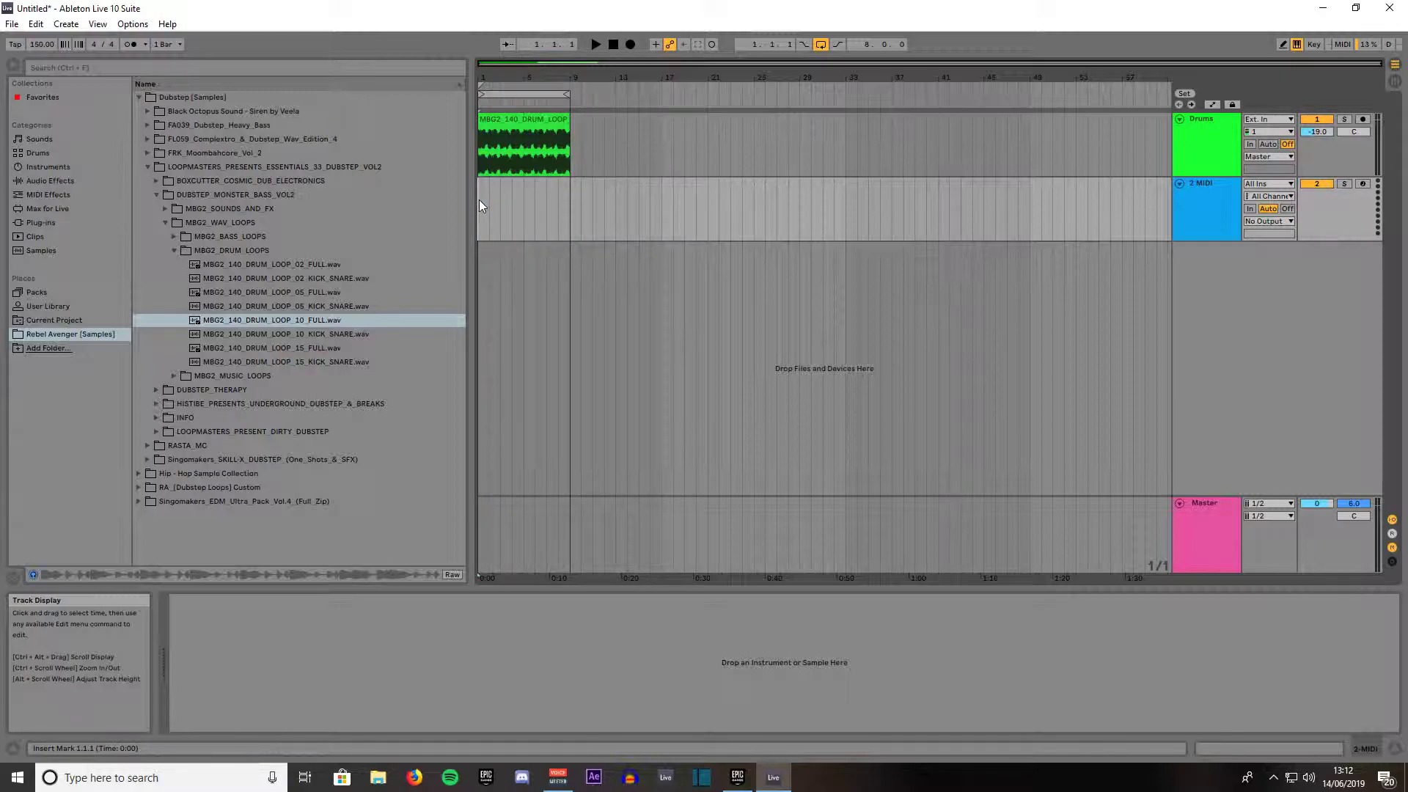
drag(479, 205, 564, 213)
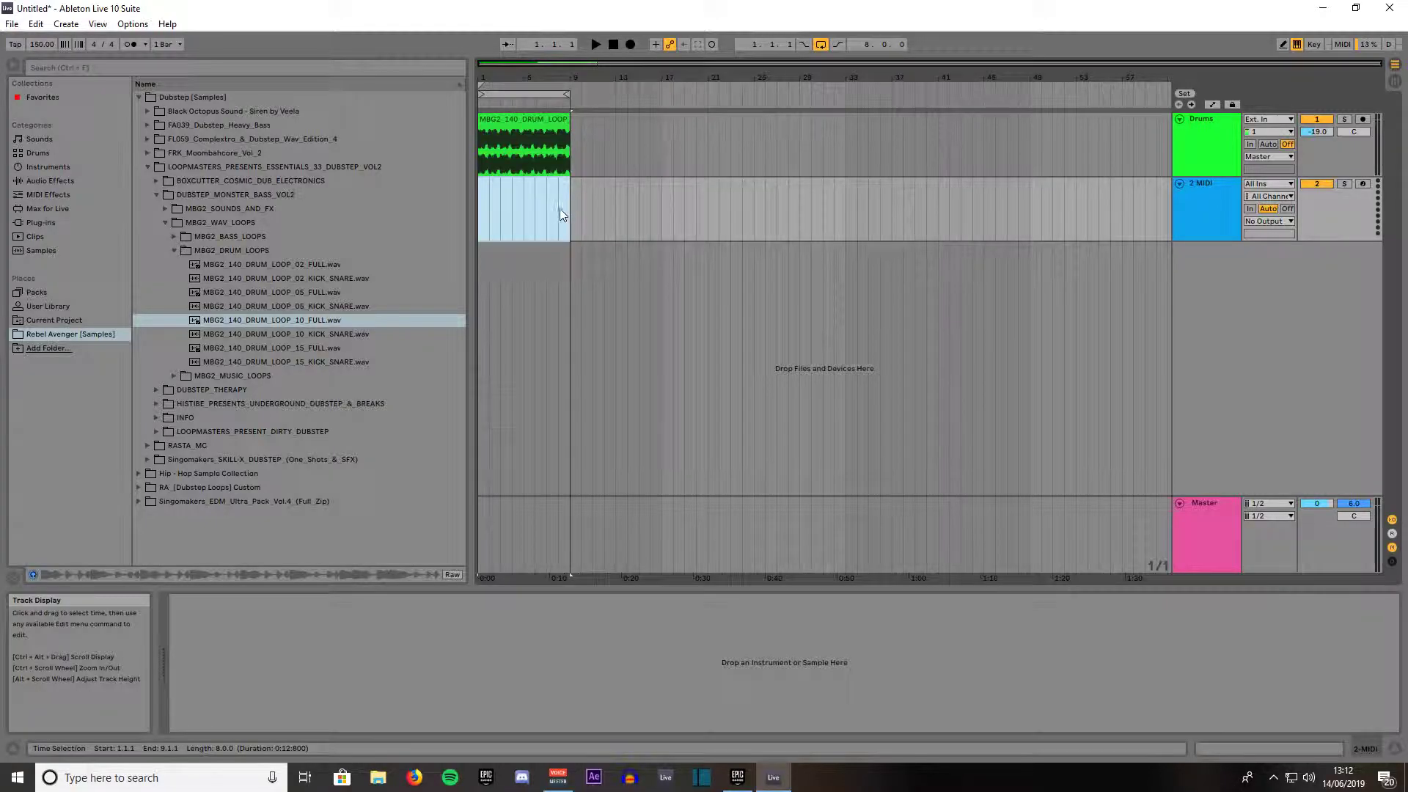
right_click(507, 204)
click(548, 331)
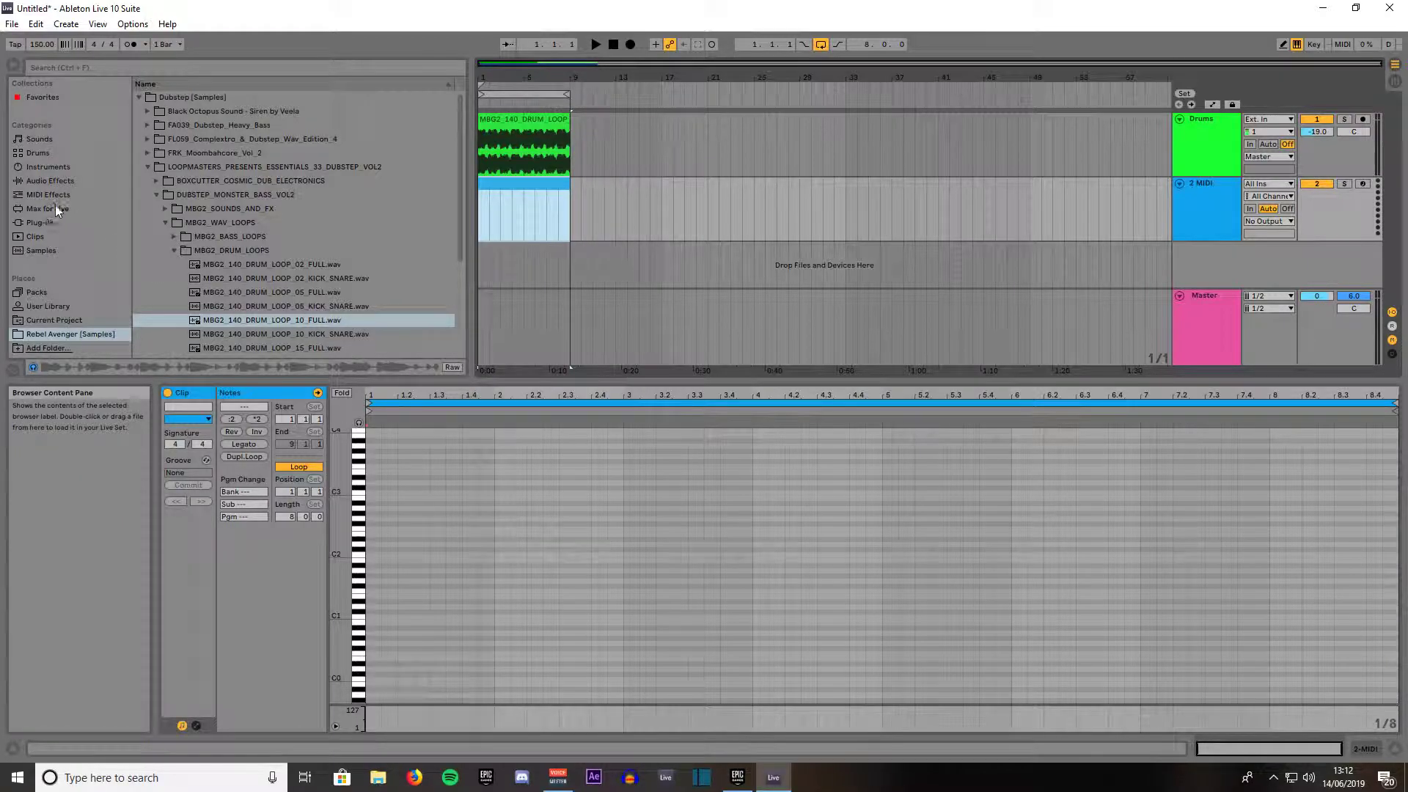
Load an empty Drum Rack from the Drums category onto the new MIDI track
click(37, 155)
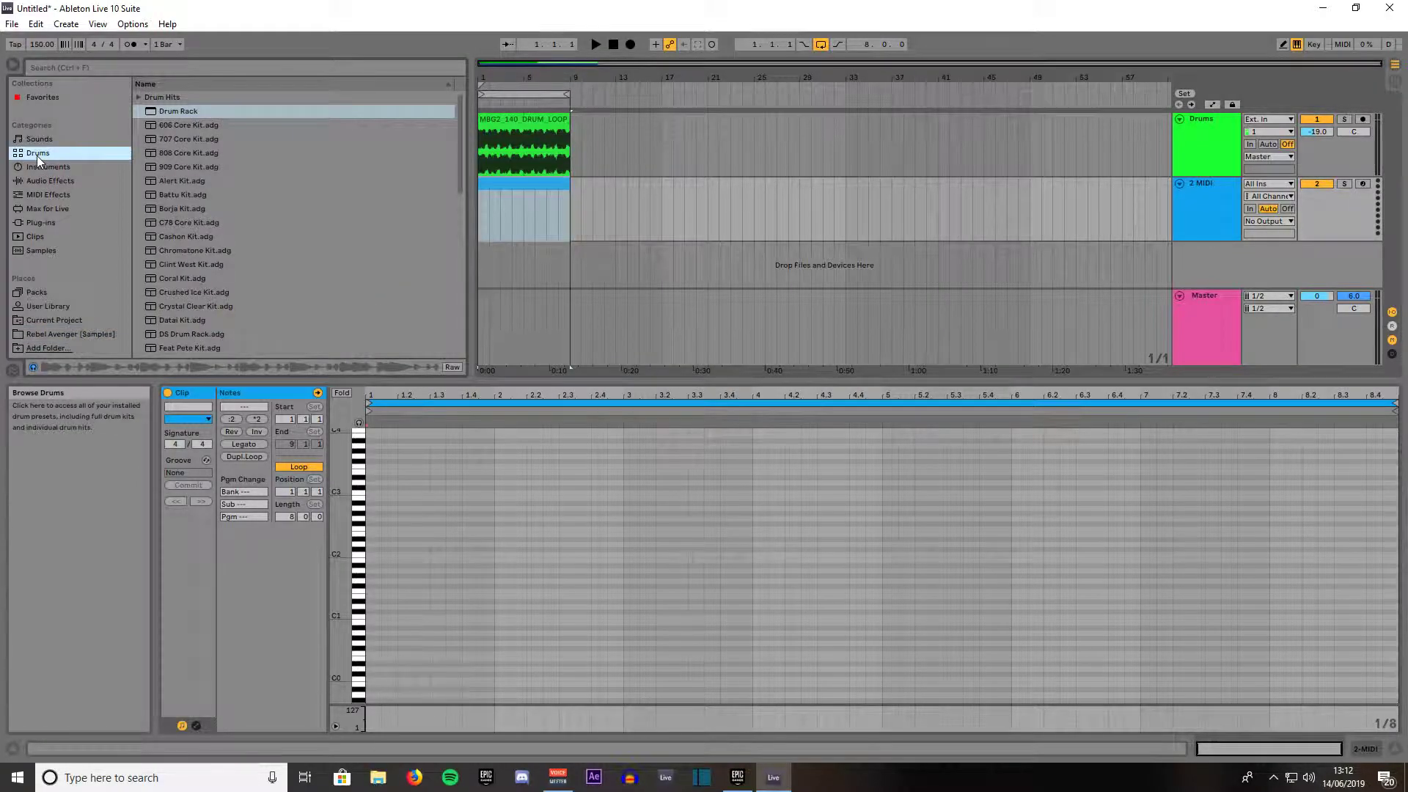
click(170, 112)
drag(512, 212, 512, 211)
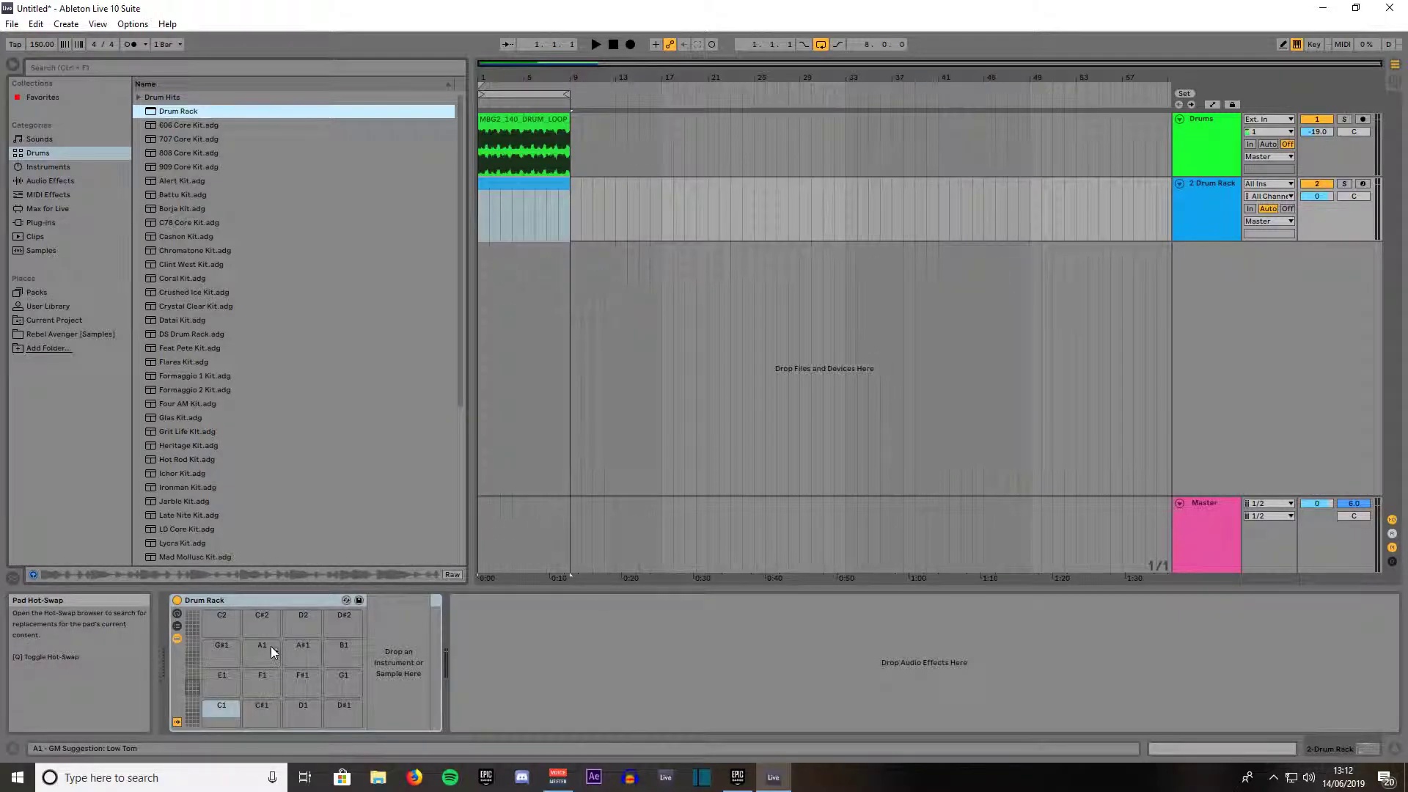
Show the Drum Rack pads around C3 and open the Moombahcore Vol 2_Bass Shots_FRK folder in Rebel Avenger [Samples]
click(189, 675)
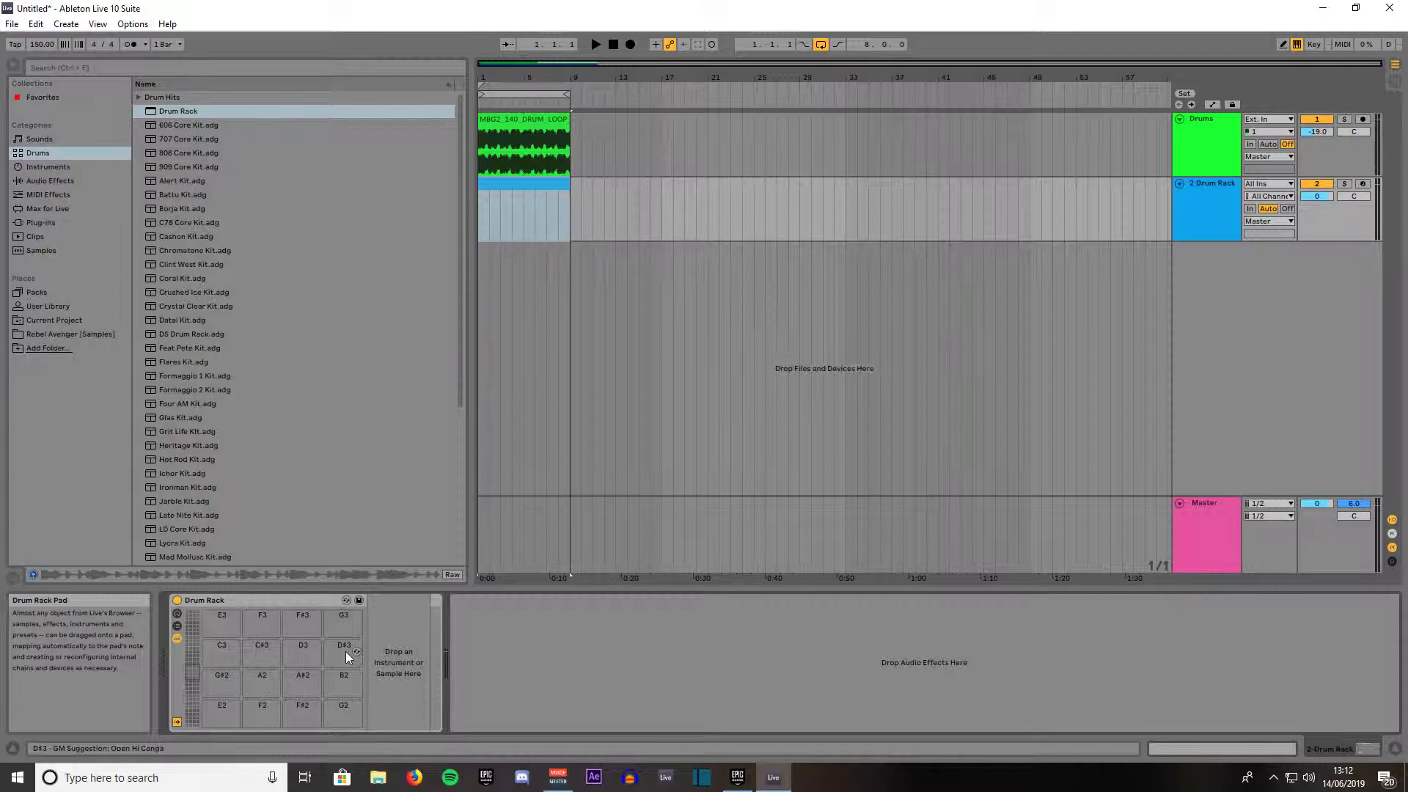
click(38, 337)
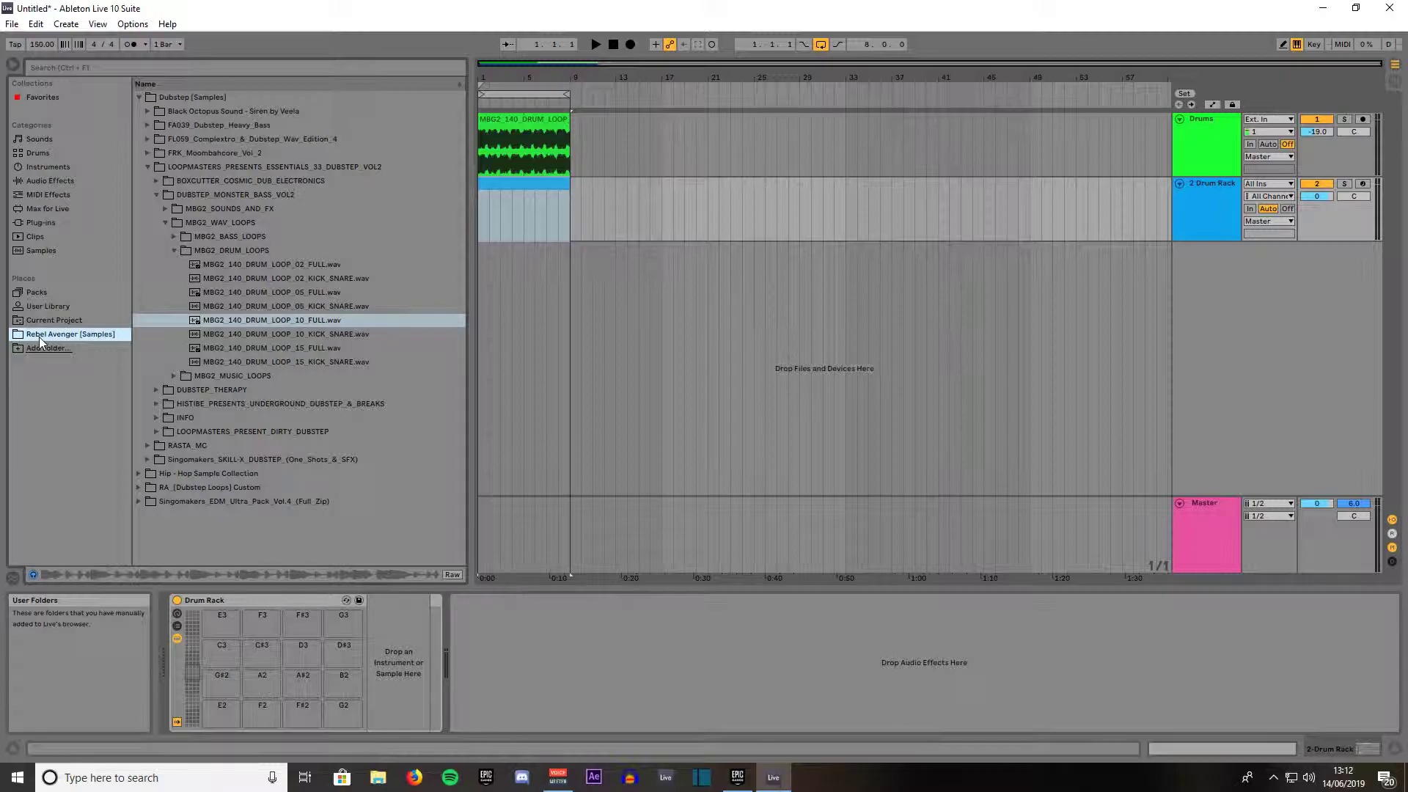
click(146, 168)
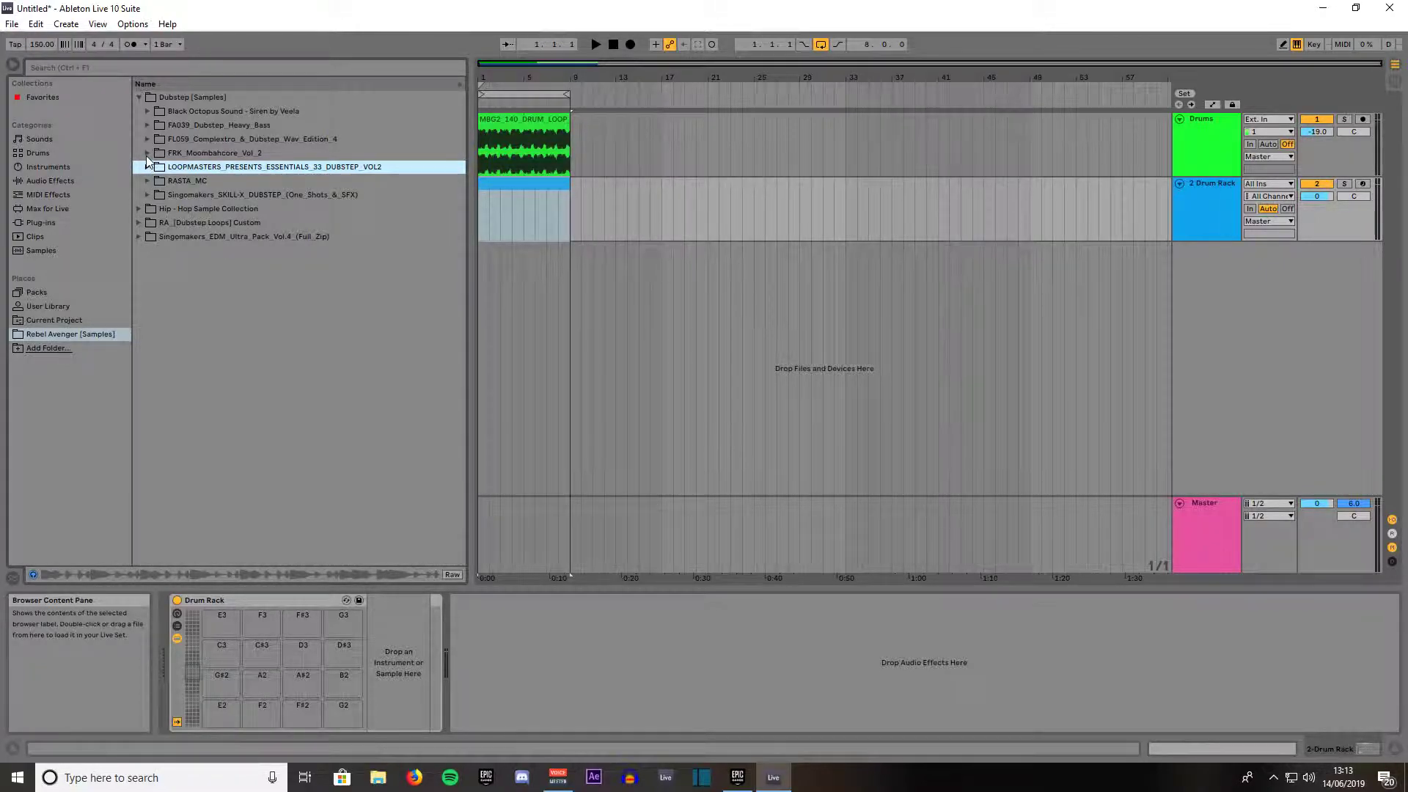
click(148, 153)
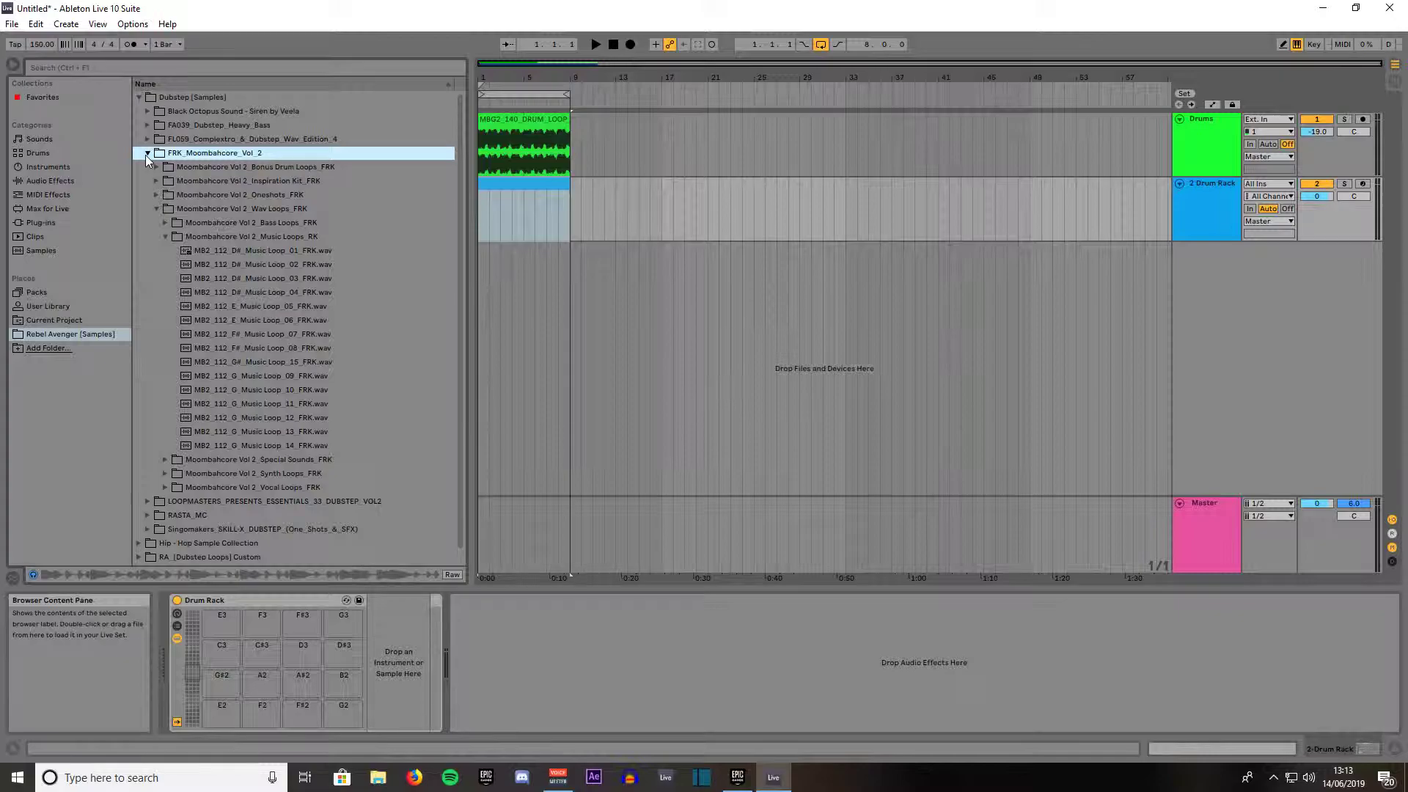
click(156, 209)
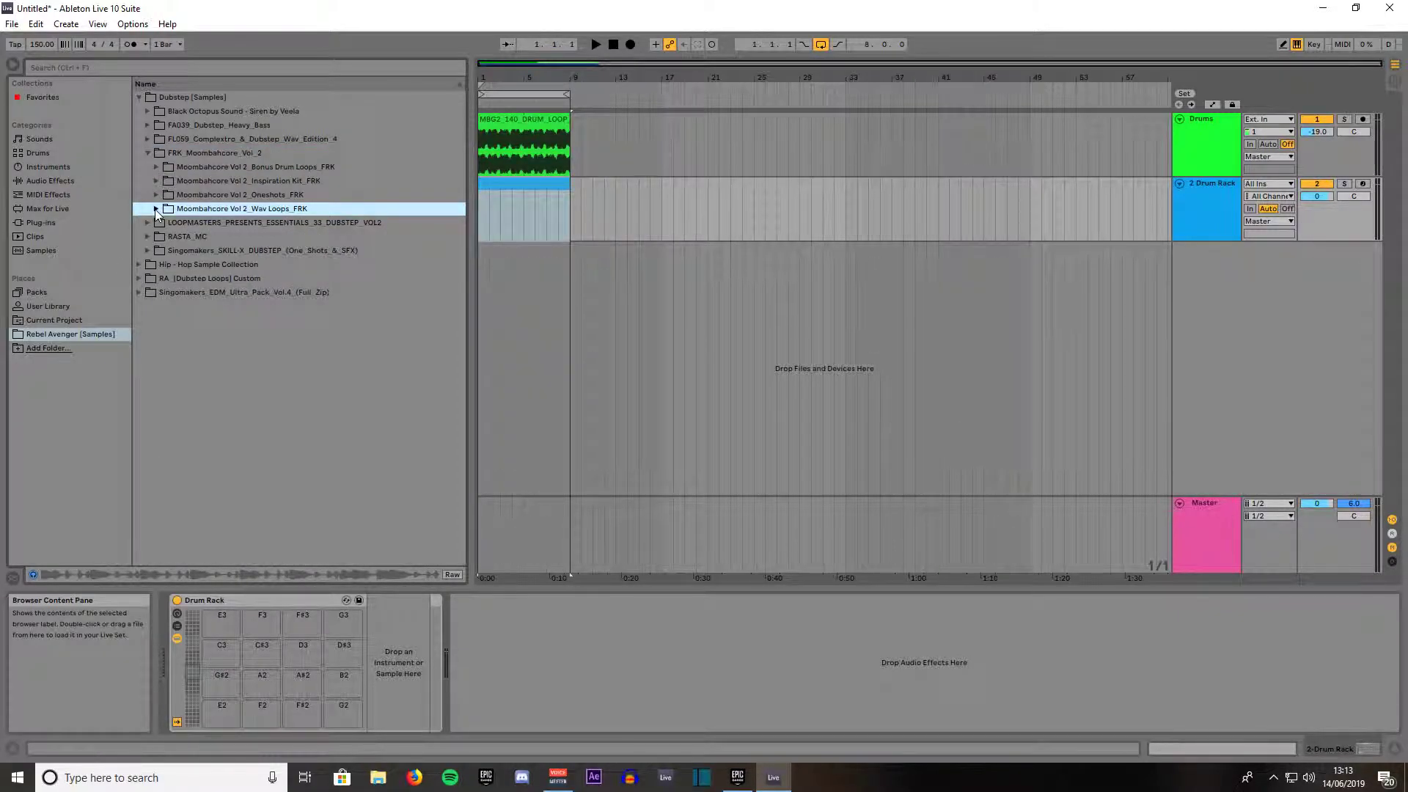
click(156, 195)
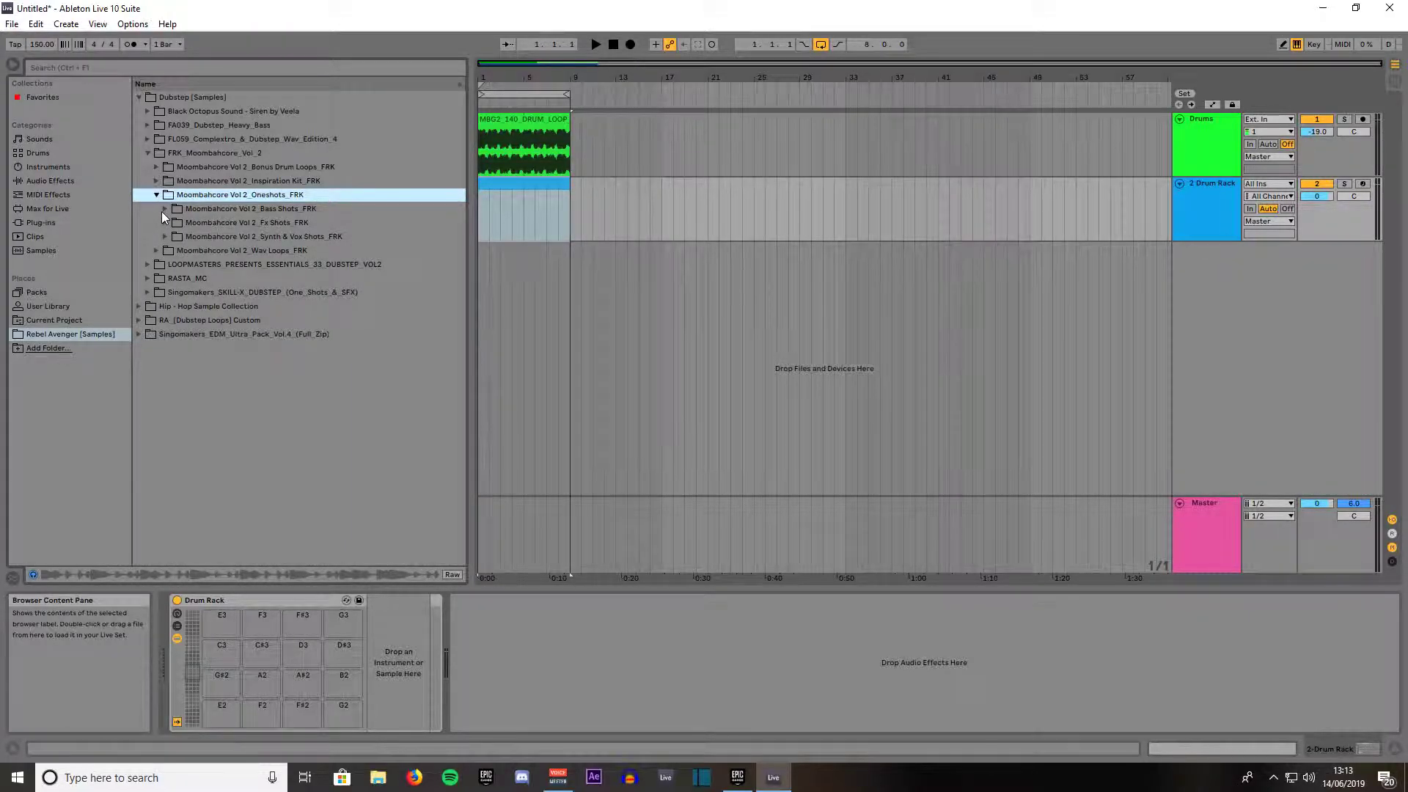
click(162, 210)
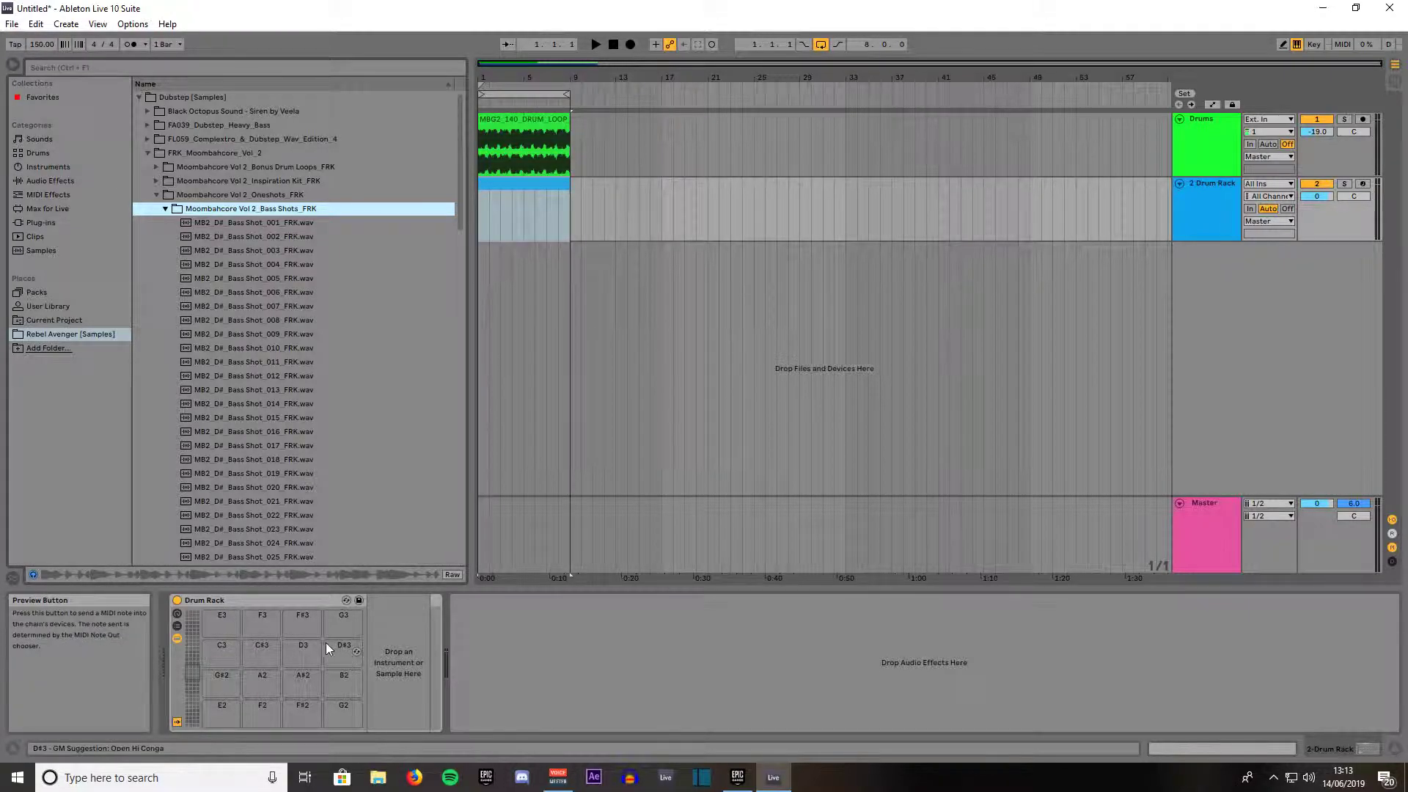
Audition the first D# bass shots, and load Bass Shot_003 onto pad C3 and Bass Shot_004 onto pad C#3
click(230, 227)
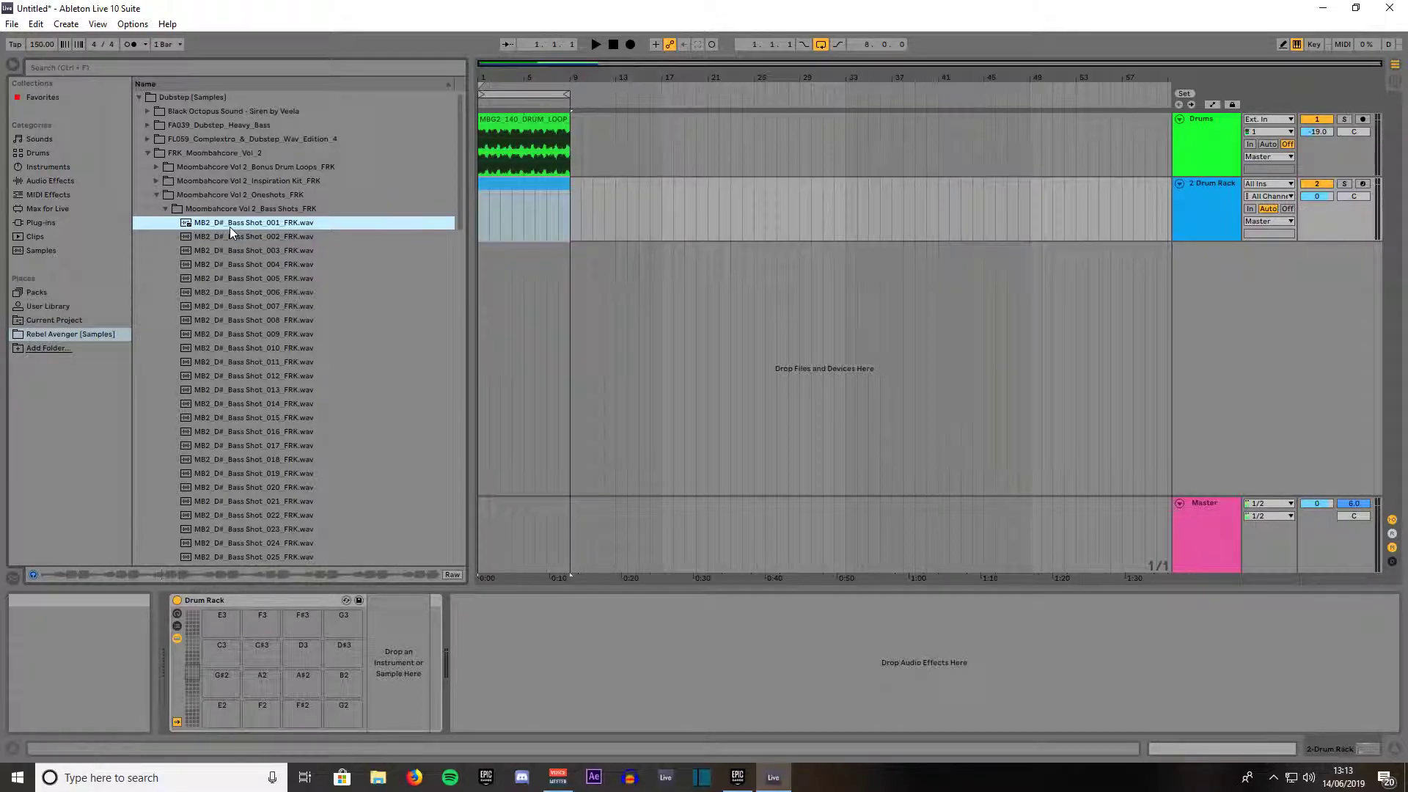
click(229, 236)
click(226, 252)
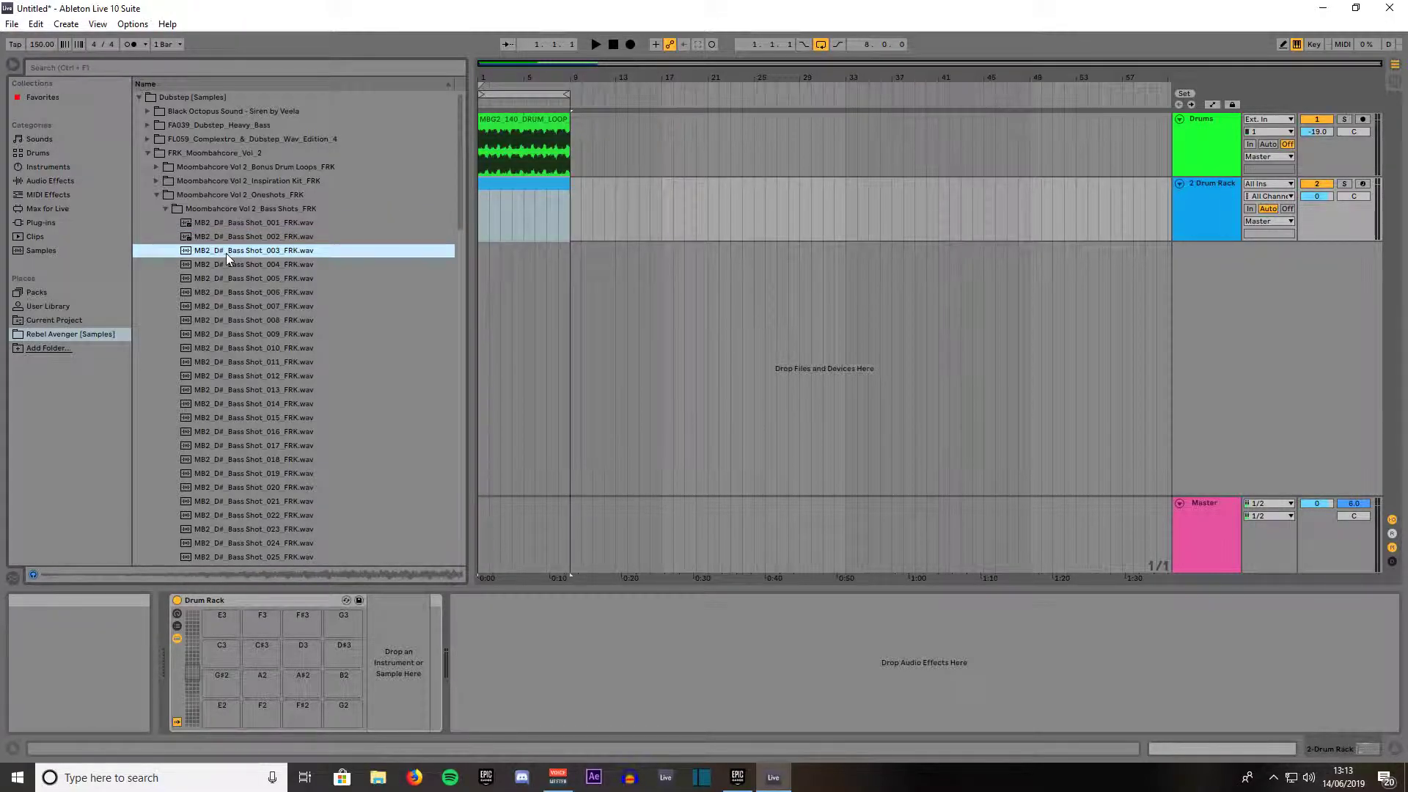
drag(226, 253, 224, 653)
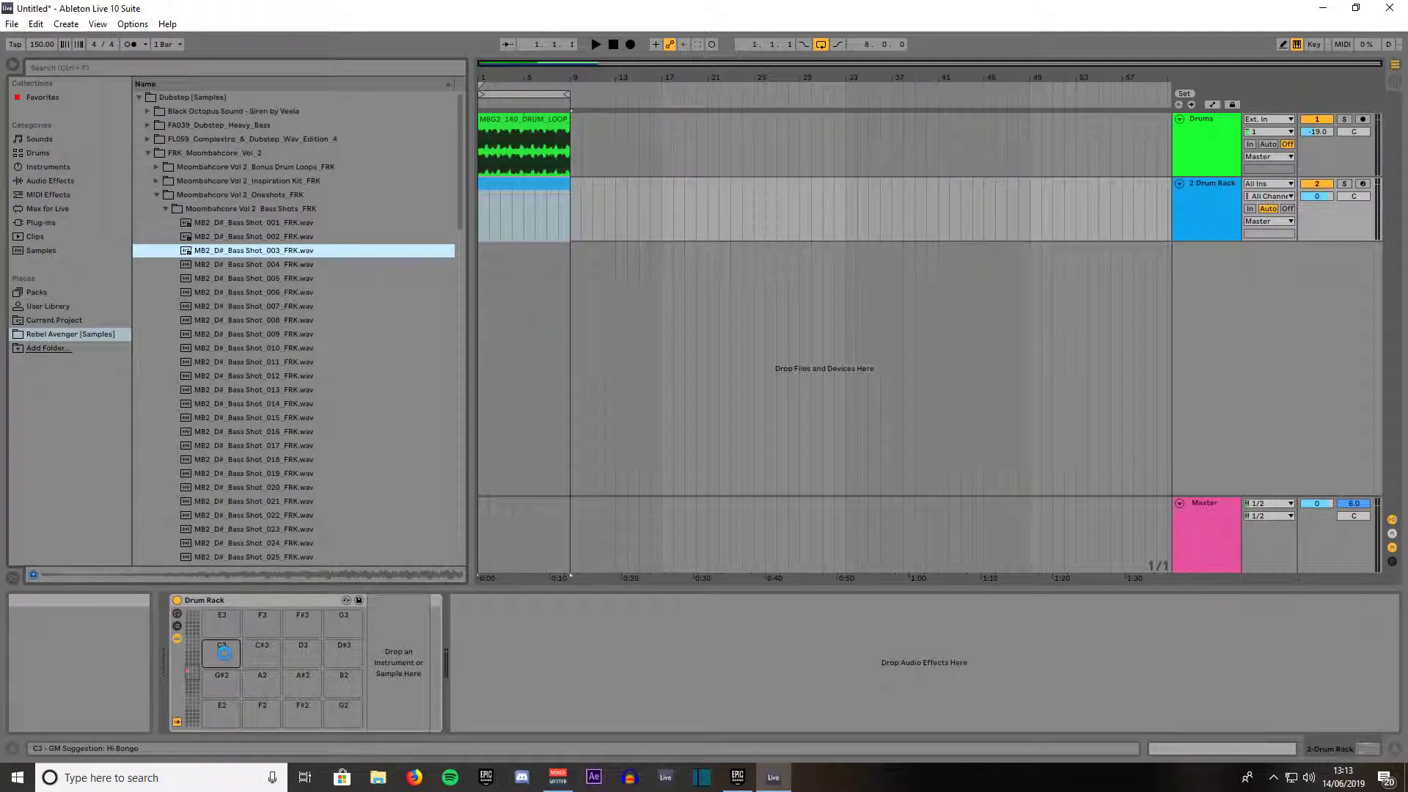
click(289, 266)
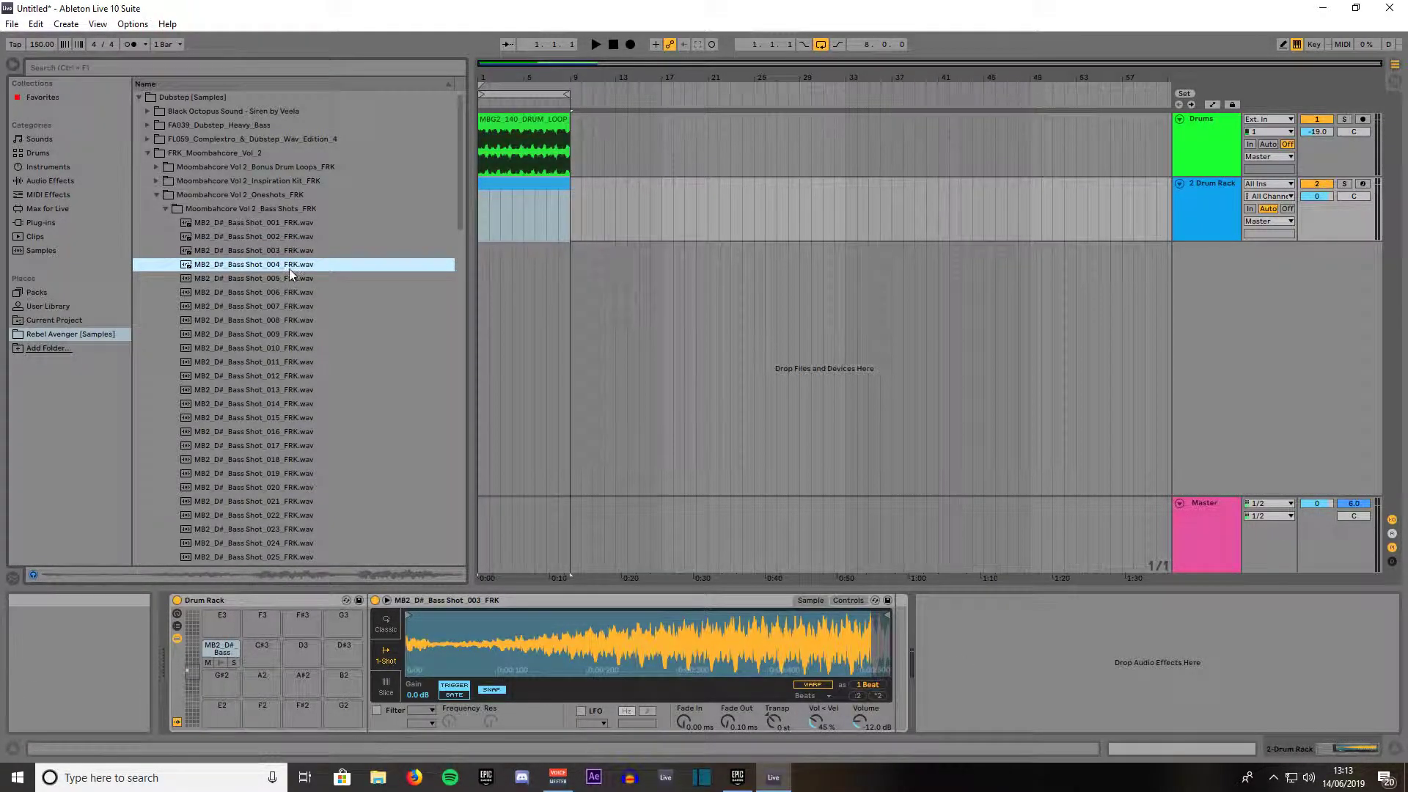
drag(289, 265, 263, 649)
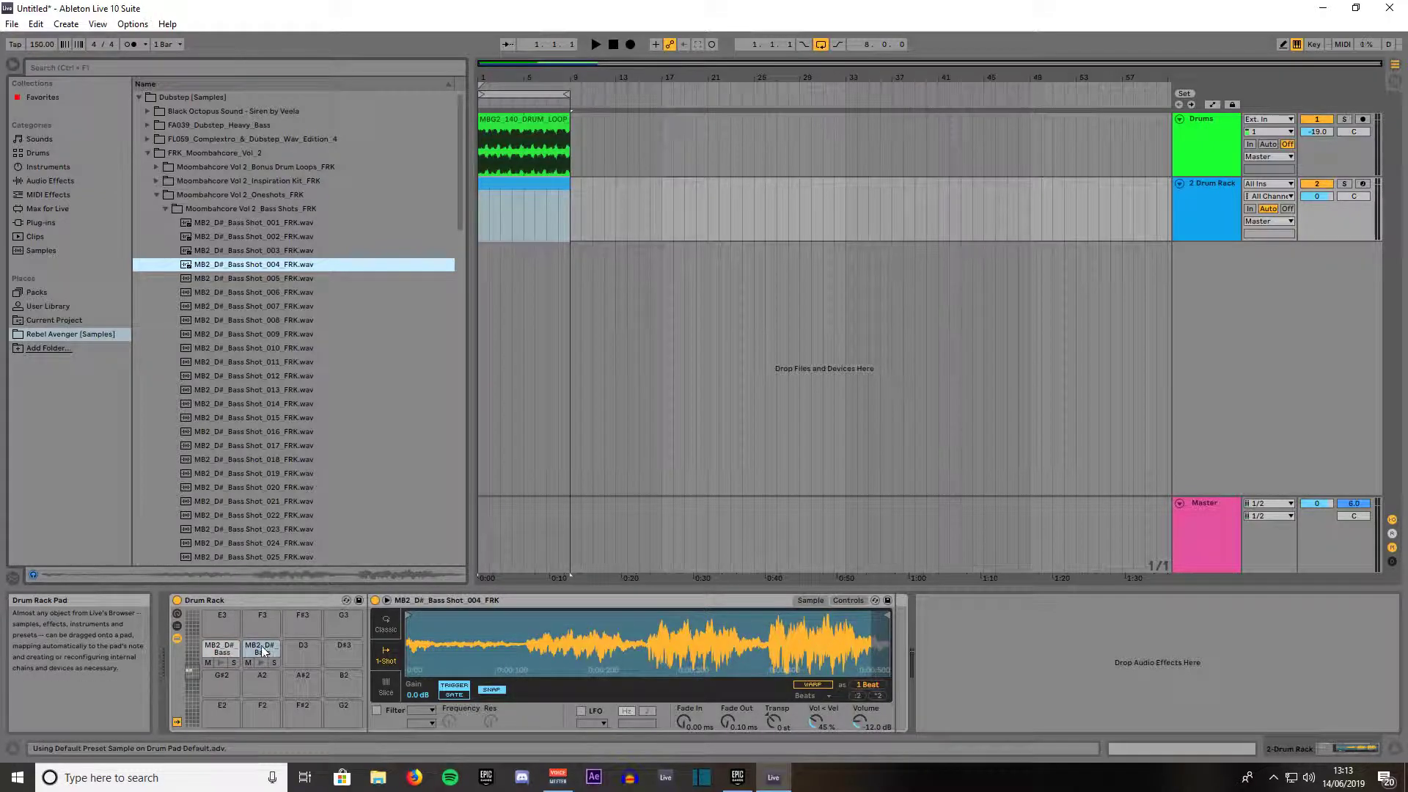
Load D# Bass Shot_005 onto Drum Rack pad D3 and D# Bass Shot_006 onto pad D#3
click(261, 278)
drag(261, 278, 303, 655)
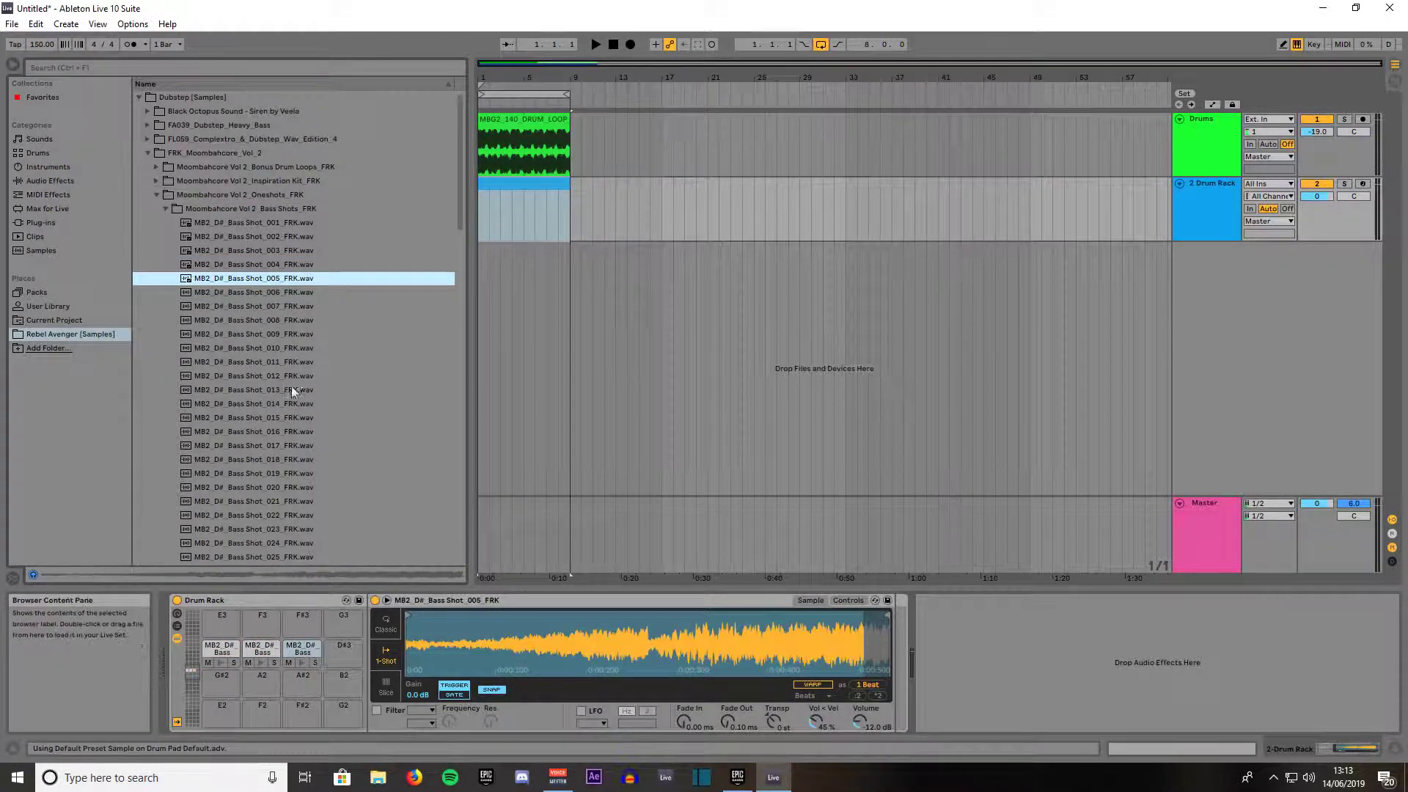
click(282, 296)
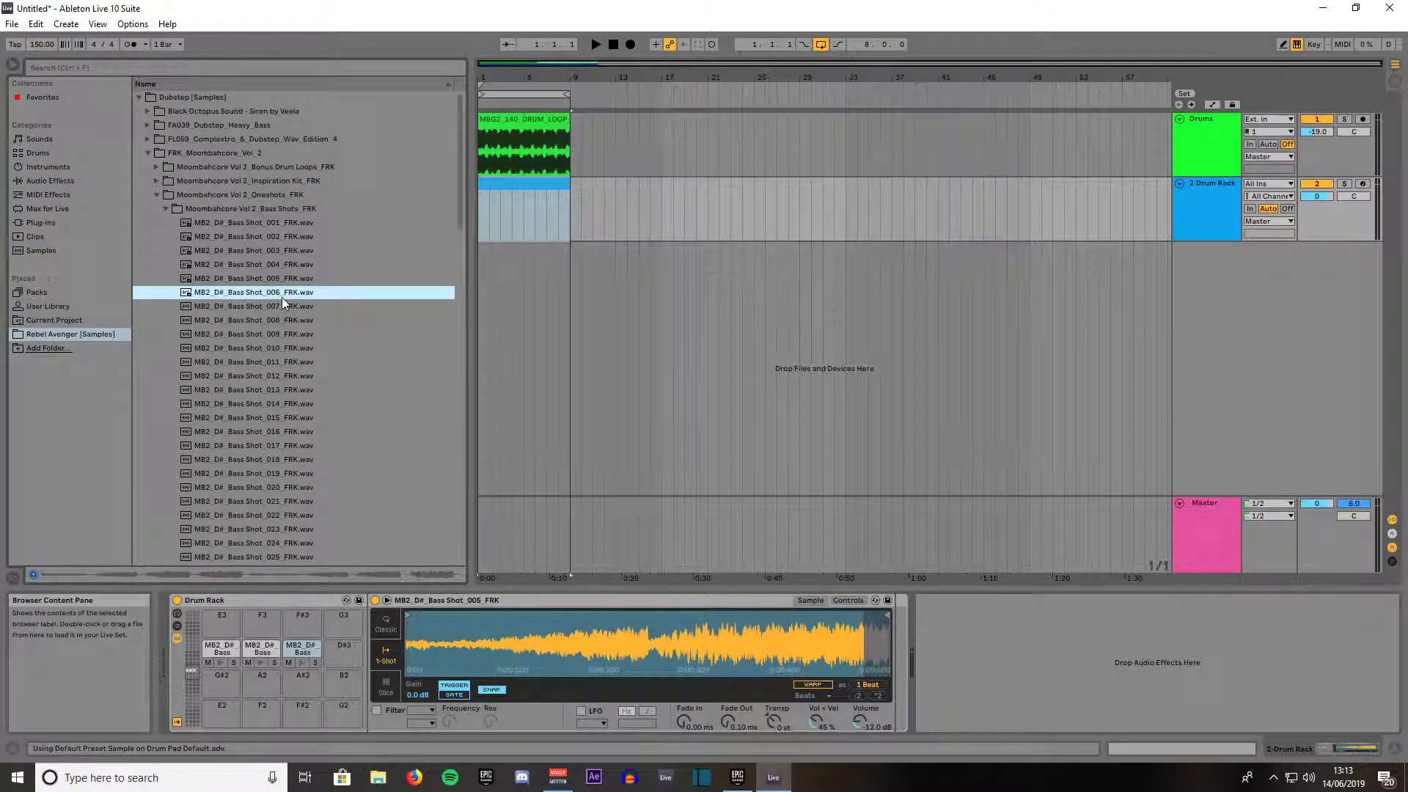
drag(281, 297, 343, 645)
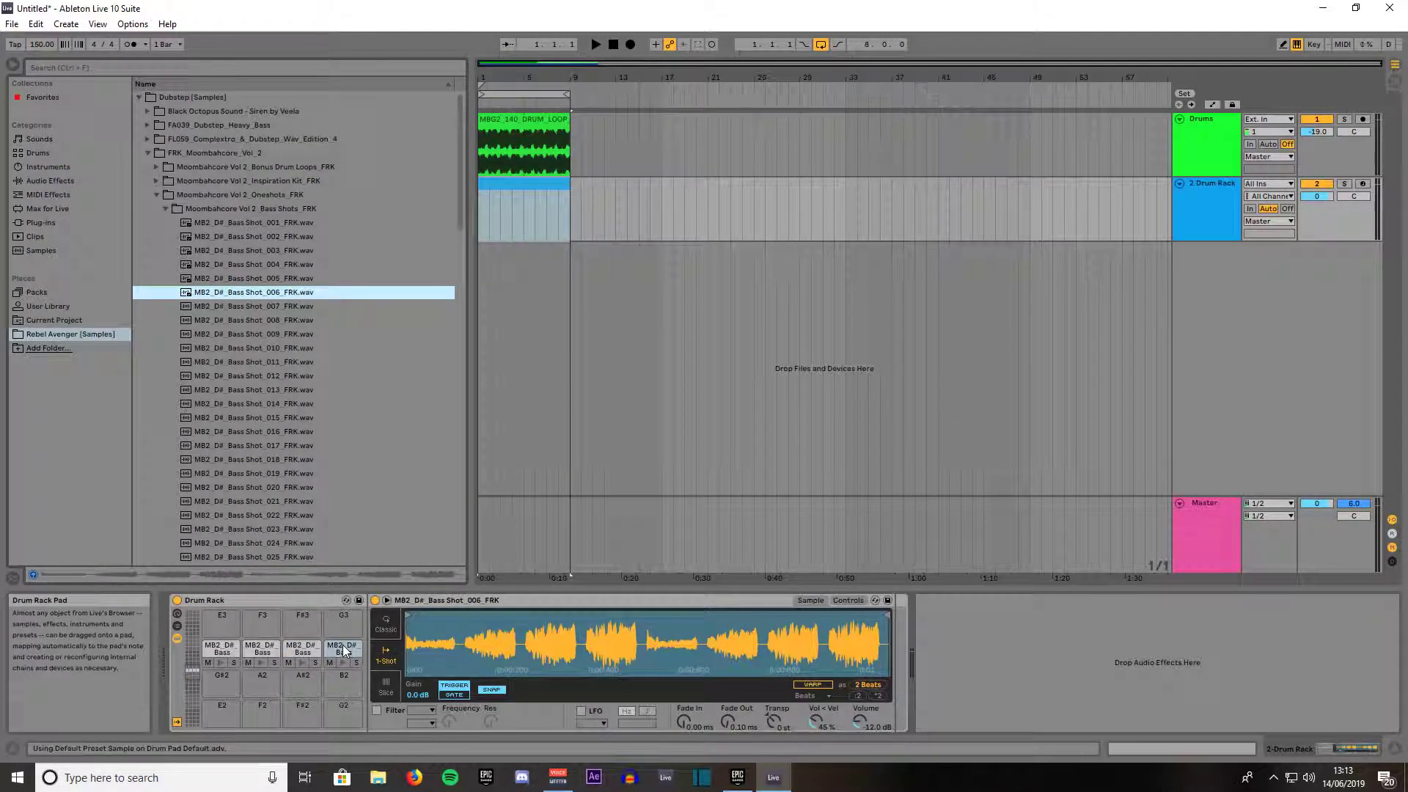
Audition D# Bass Shots 007 to 012 and load Bass Shot_012 onto pad G#2
click(233, 306)
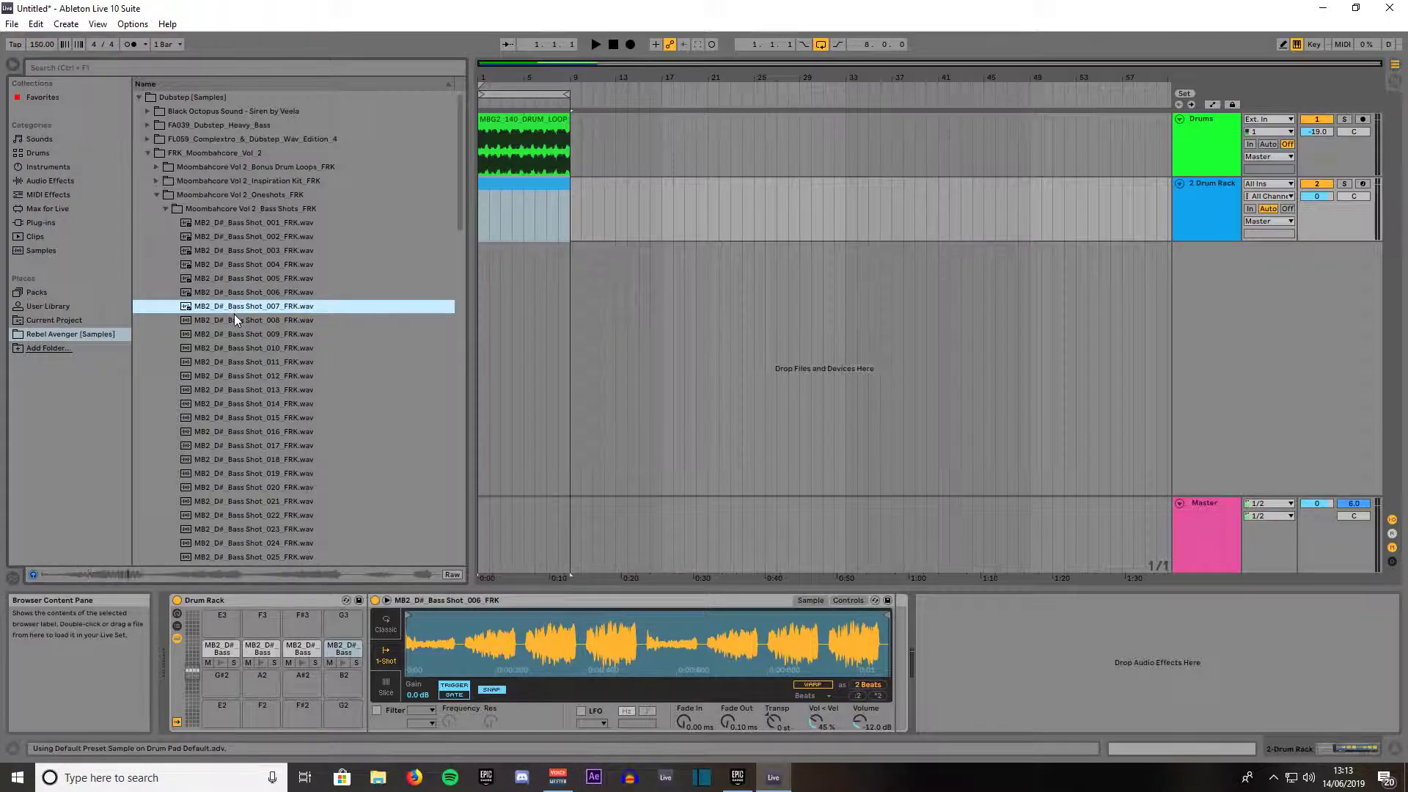
click(235, 320)
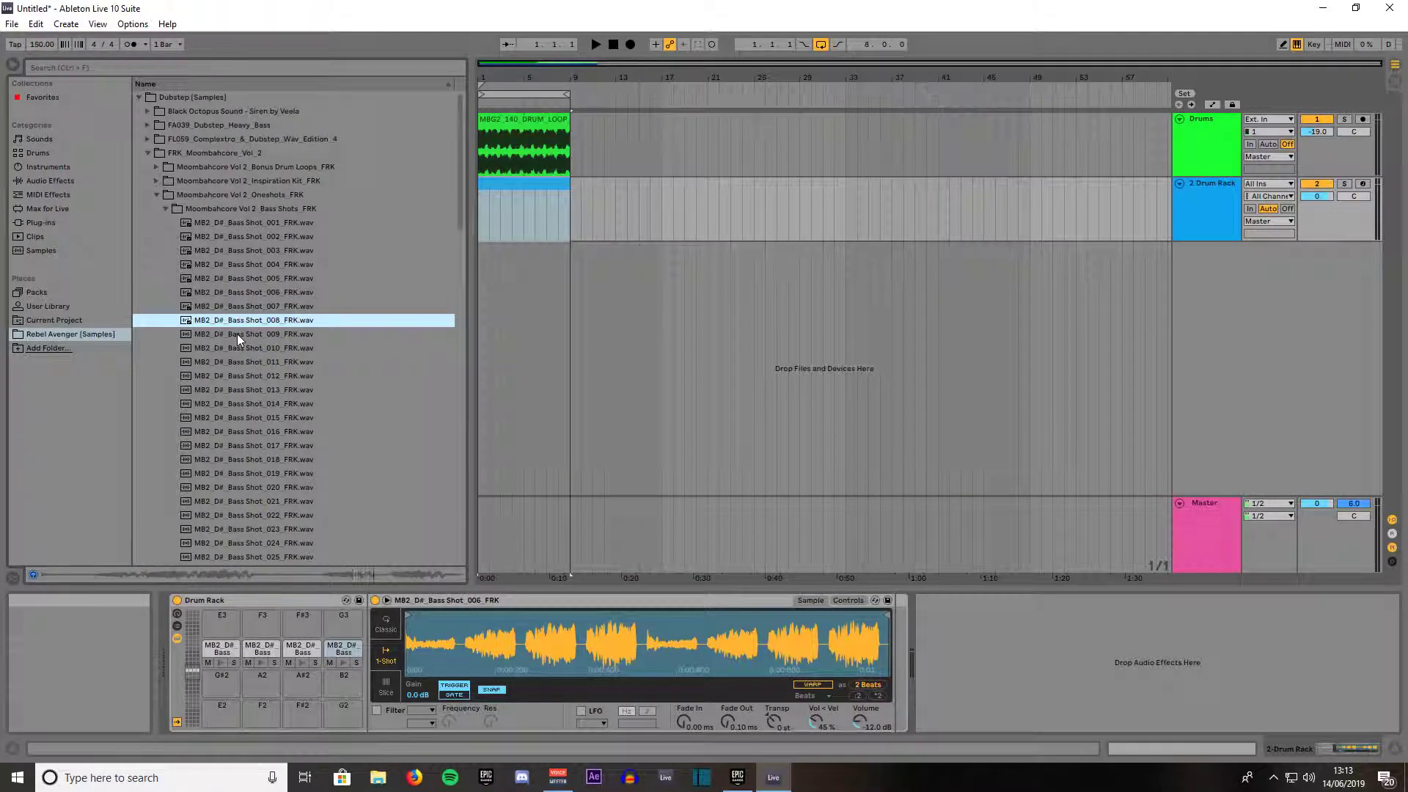
click(236, 334)
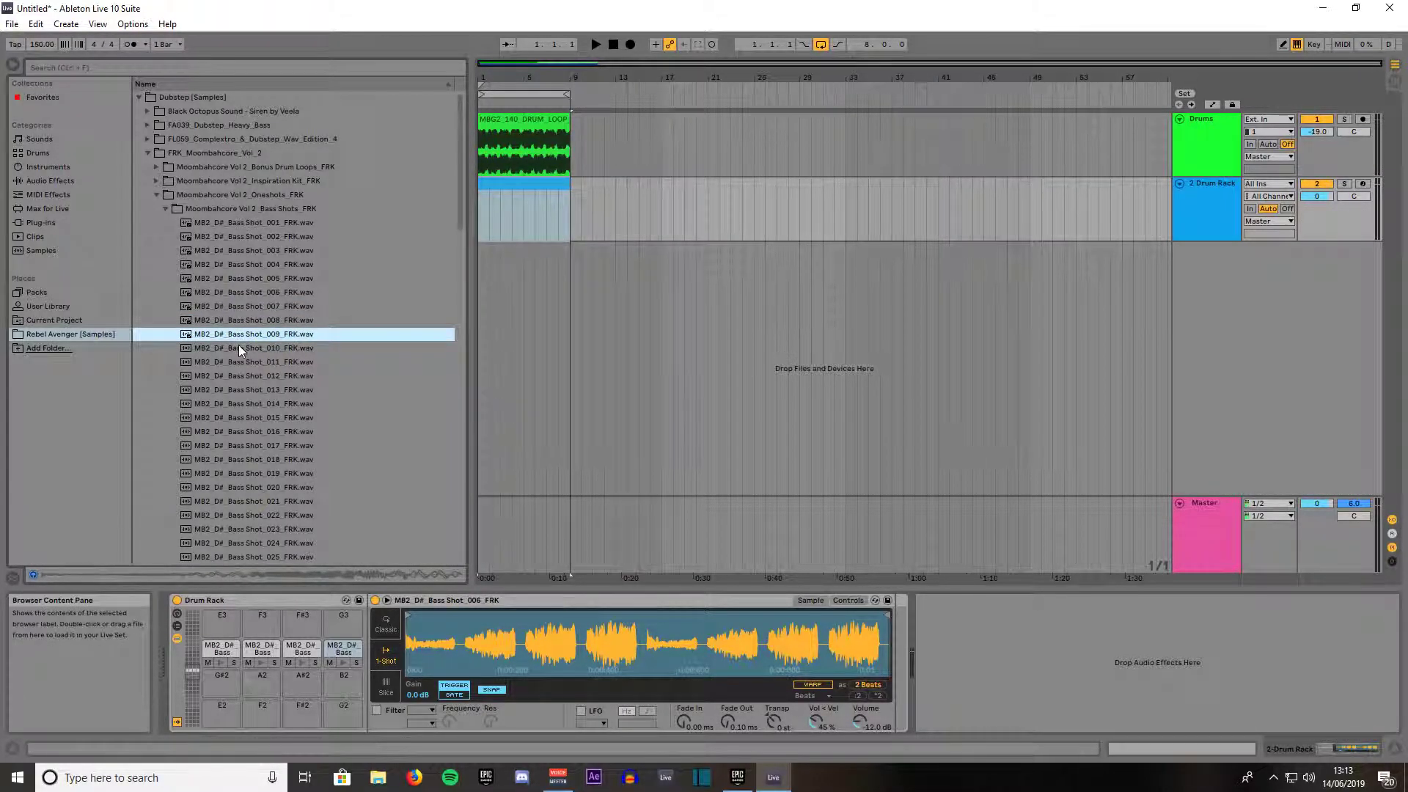
click(240, 347)
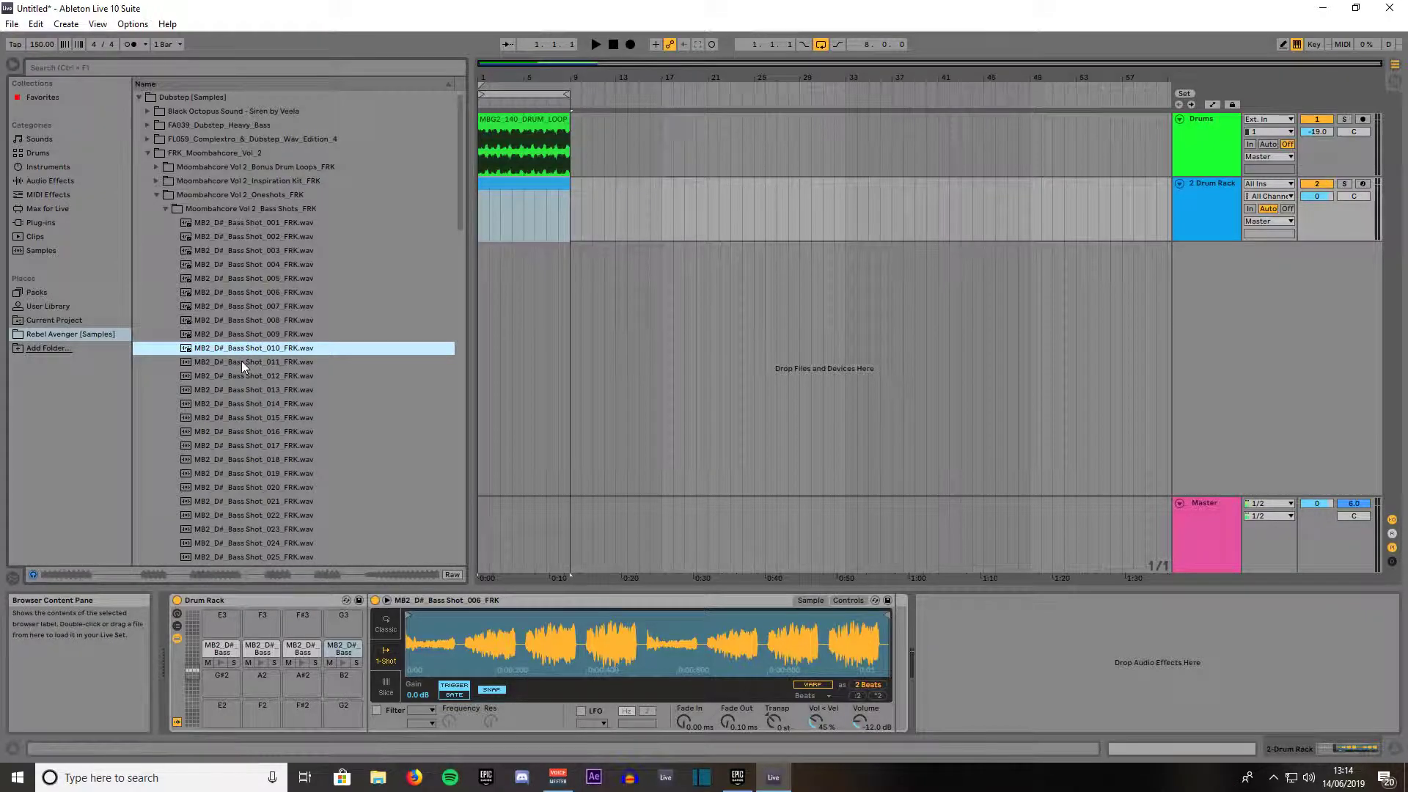
click(240, 361)
click(244, 375)
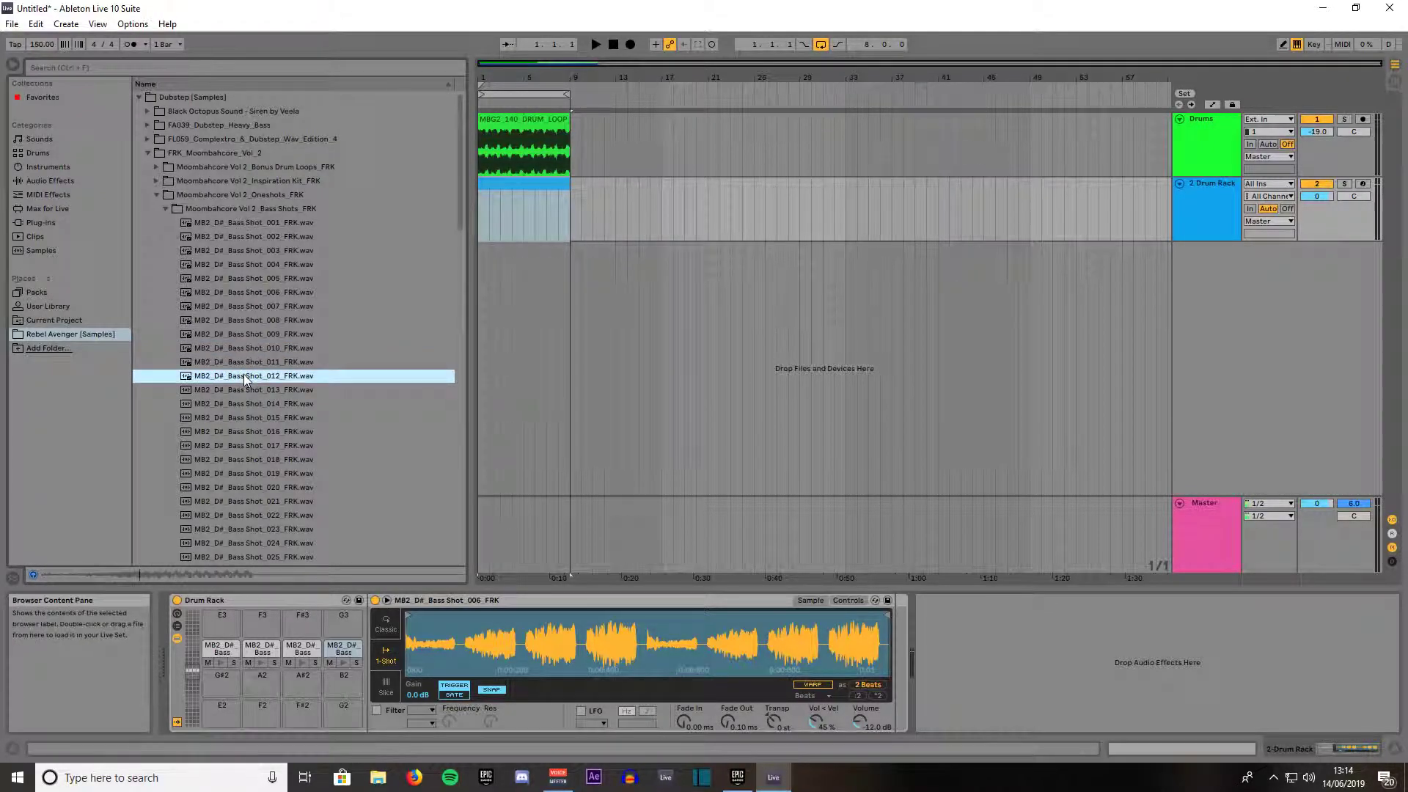
drag(248, 376, 216, 674)
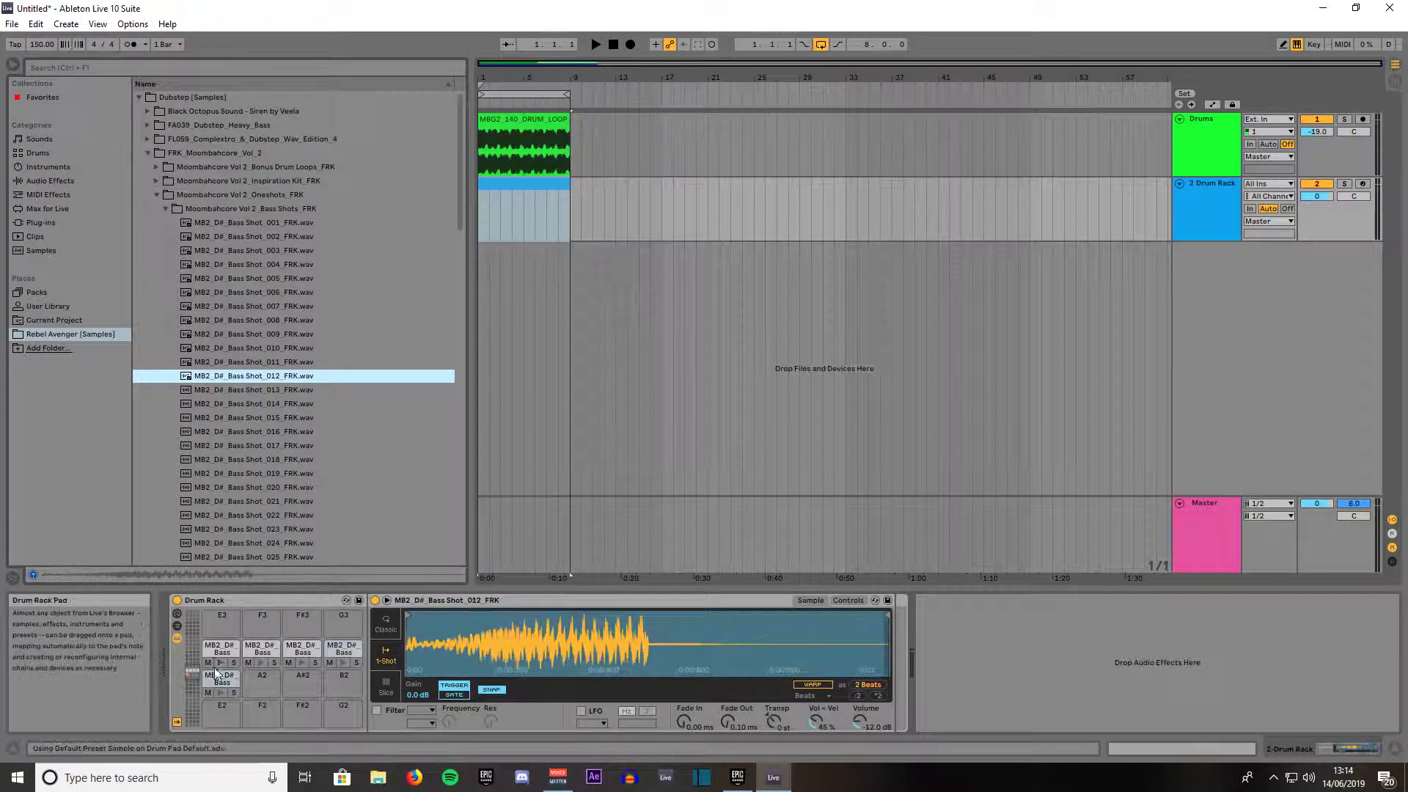
Audition D# Bass Shots 013 to 018 and load Bass Shot_018 onto pad A2
click(244, 389)
click(247, 408)
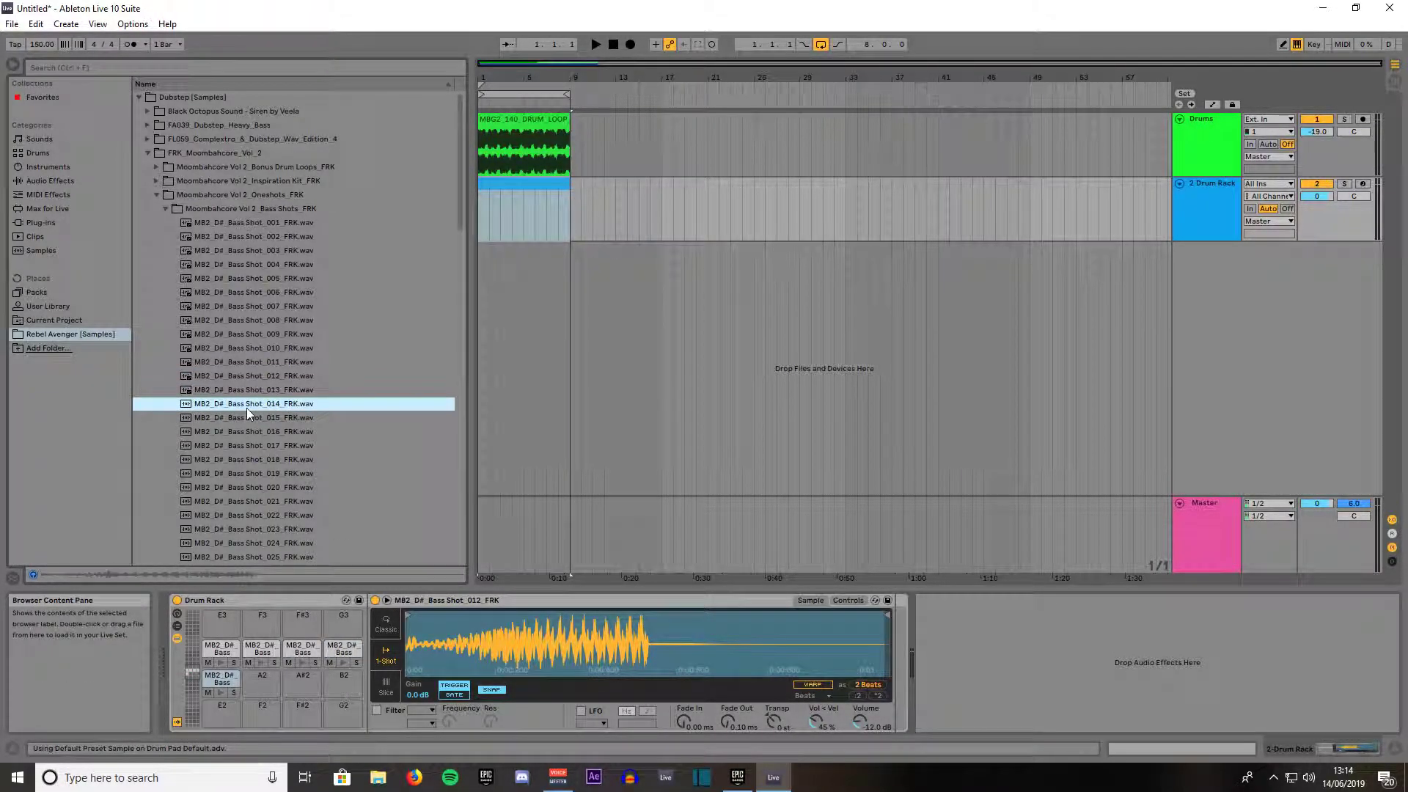
click(248, 417)
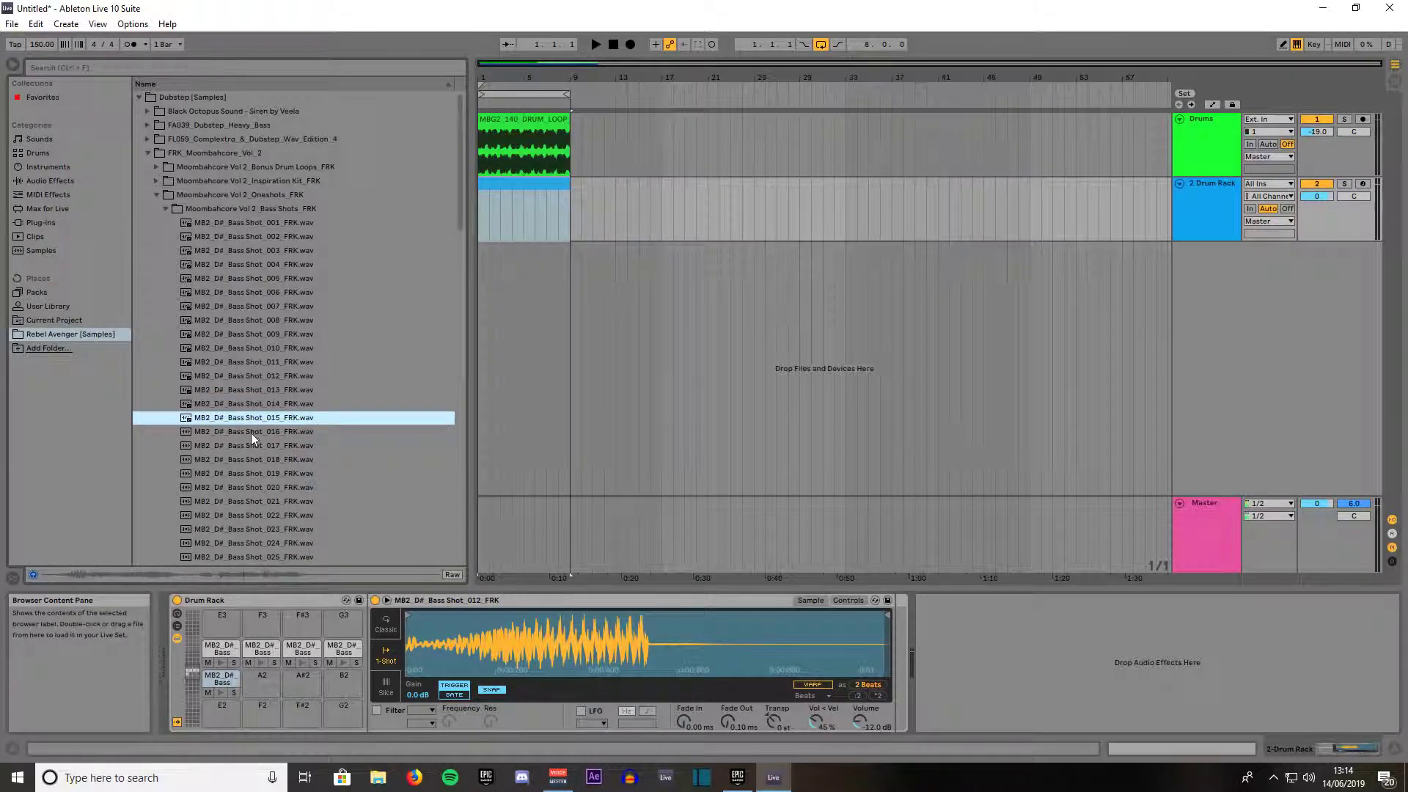
click(251, 433)
click(253, 444)
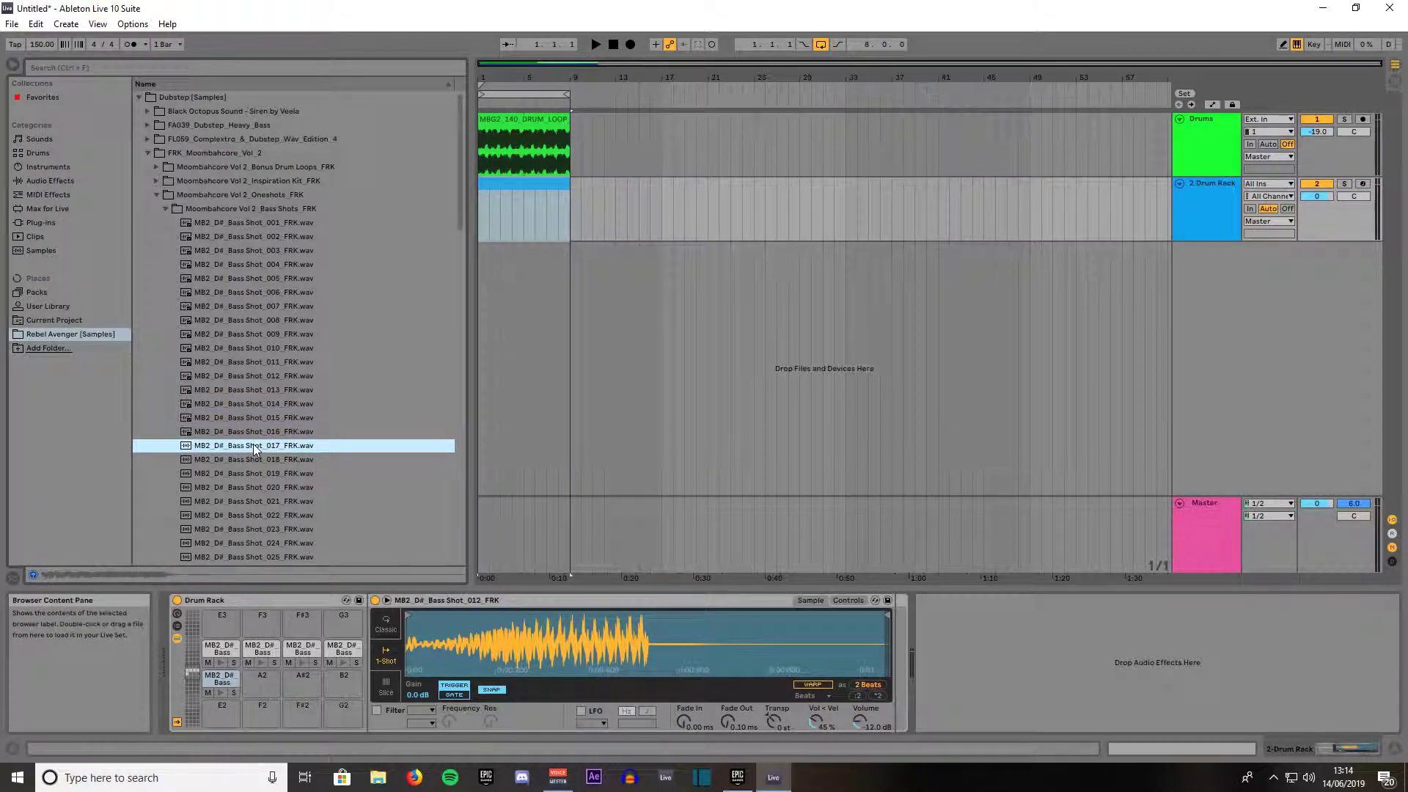
click(254, 459)
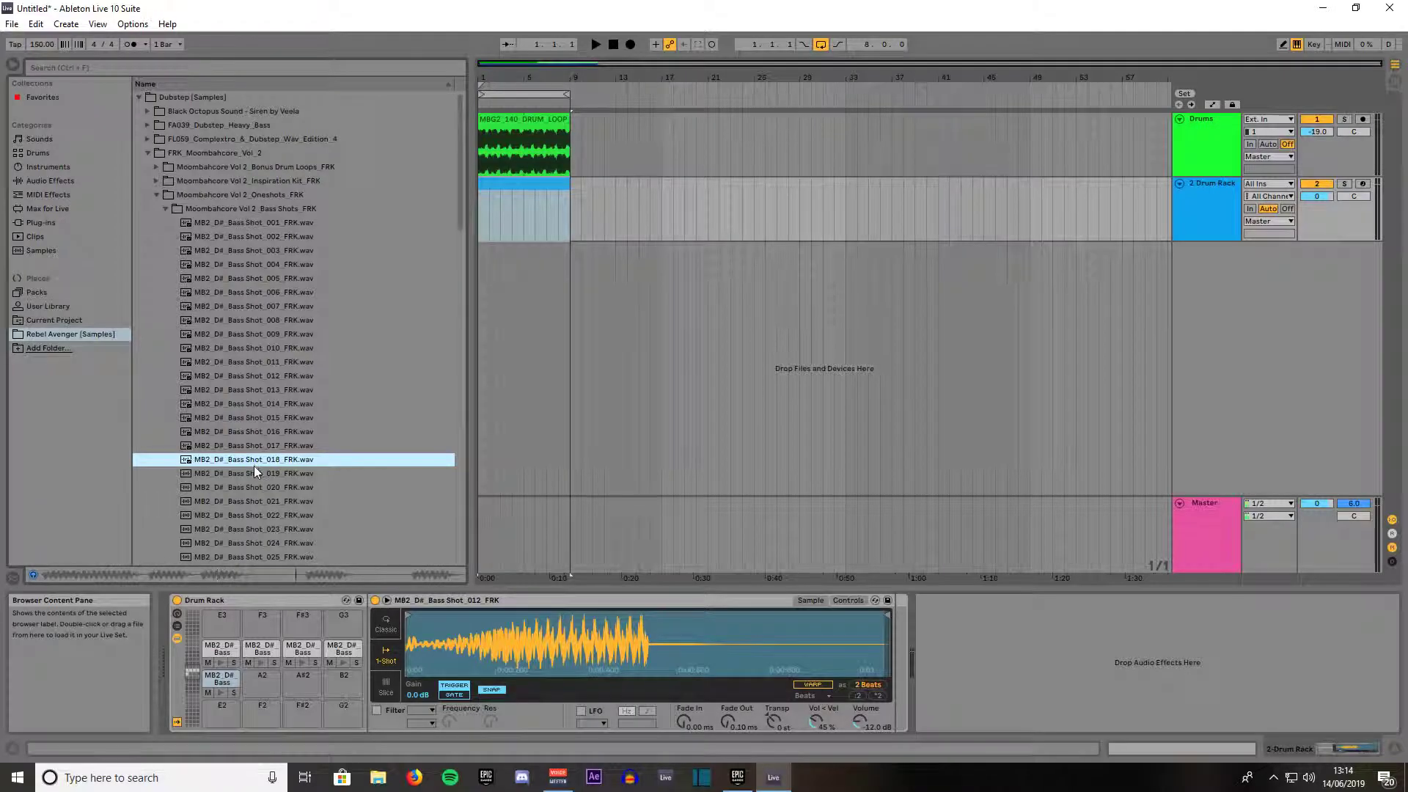
drag(254, 461, 262, 682)
Audition D# Bass Shots 019 to 021, loading Bass Shot_020 onto pad A#2 and Bass Shot_021 onto pad B2
click(262, 474)
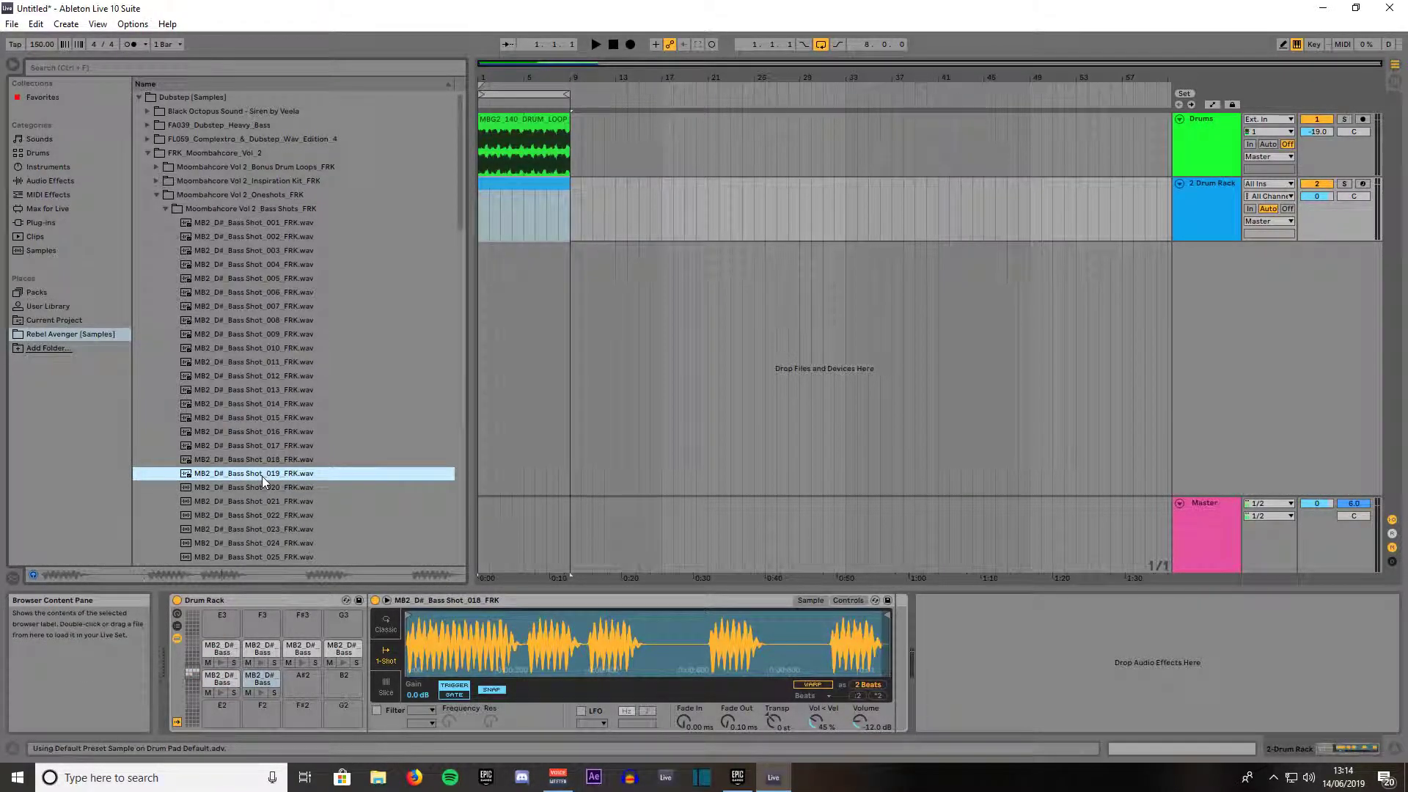
click(262, 488)
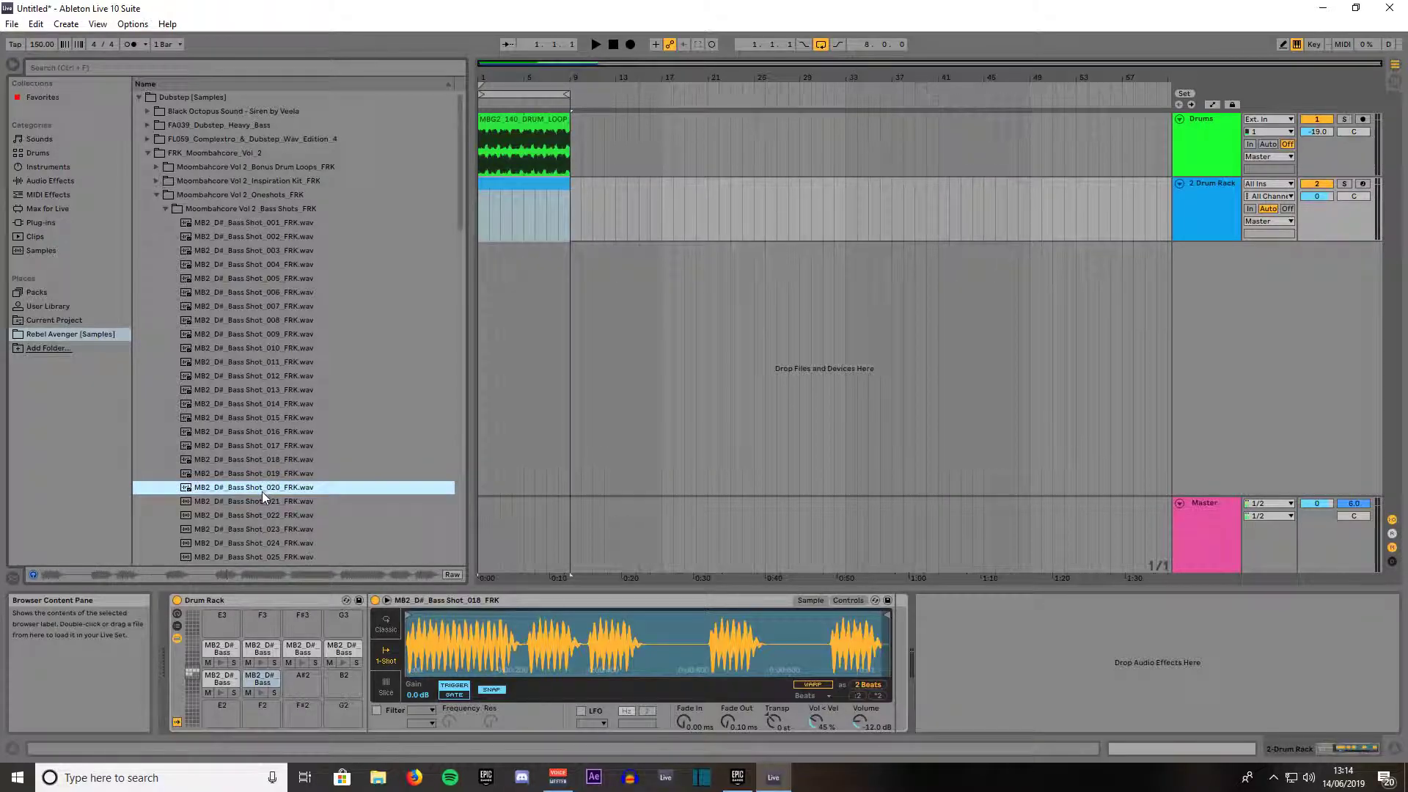
drag(262, 491, 303, 679)
scroll(270, 513, down, 3)
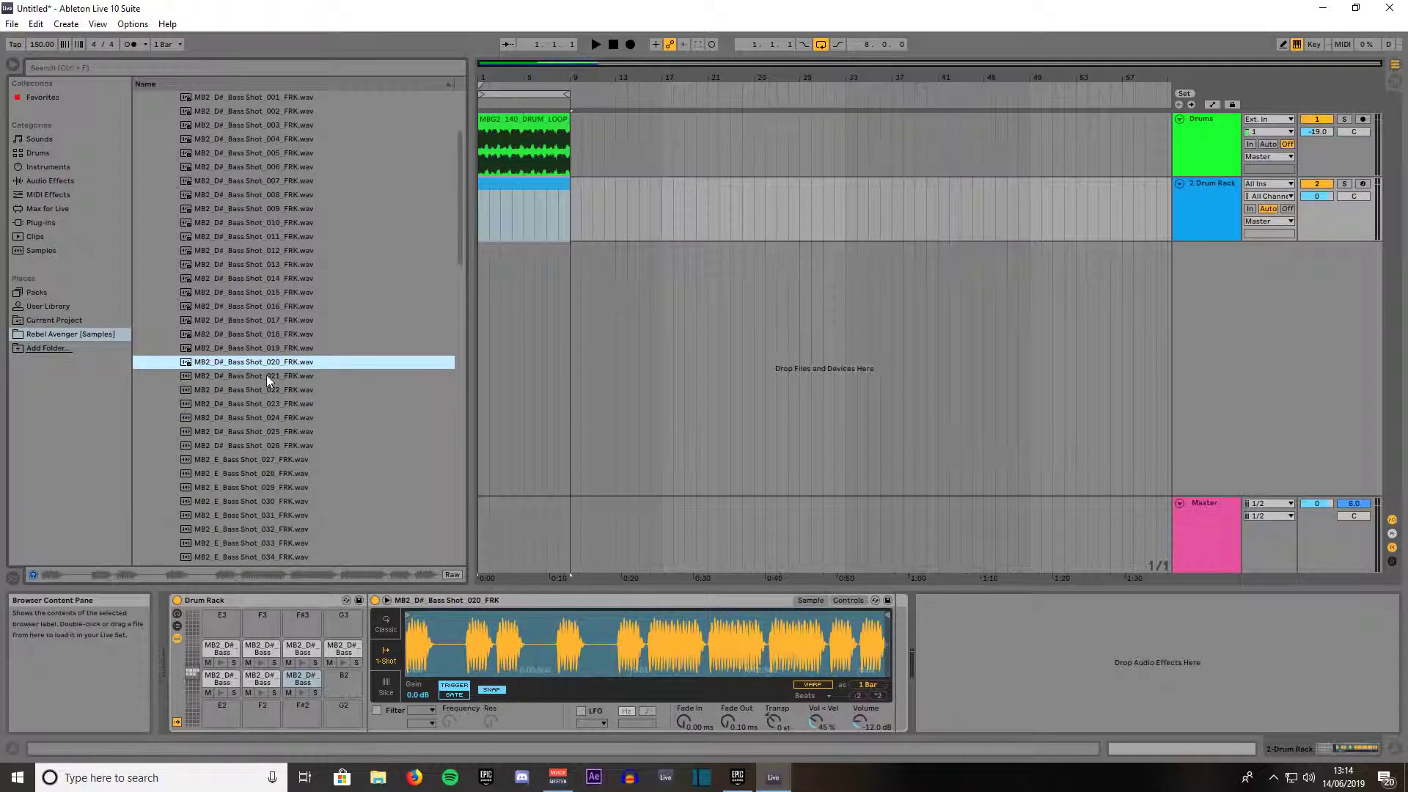
click(265, 375)
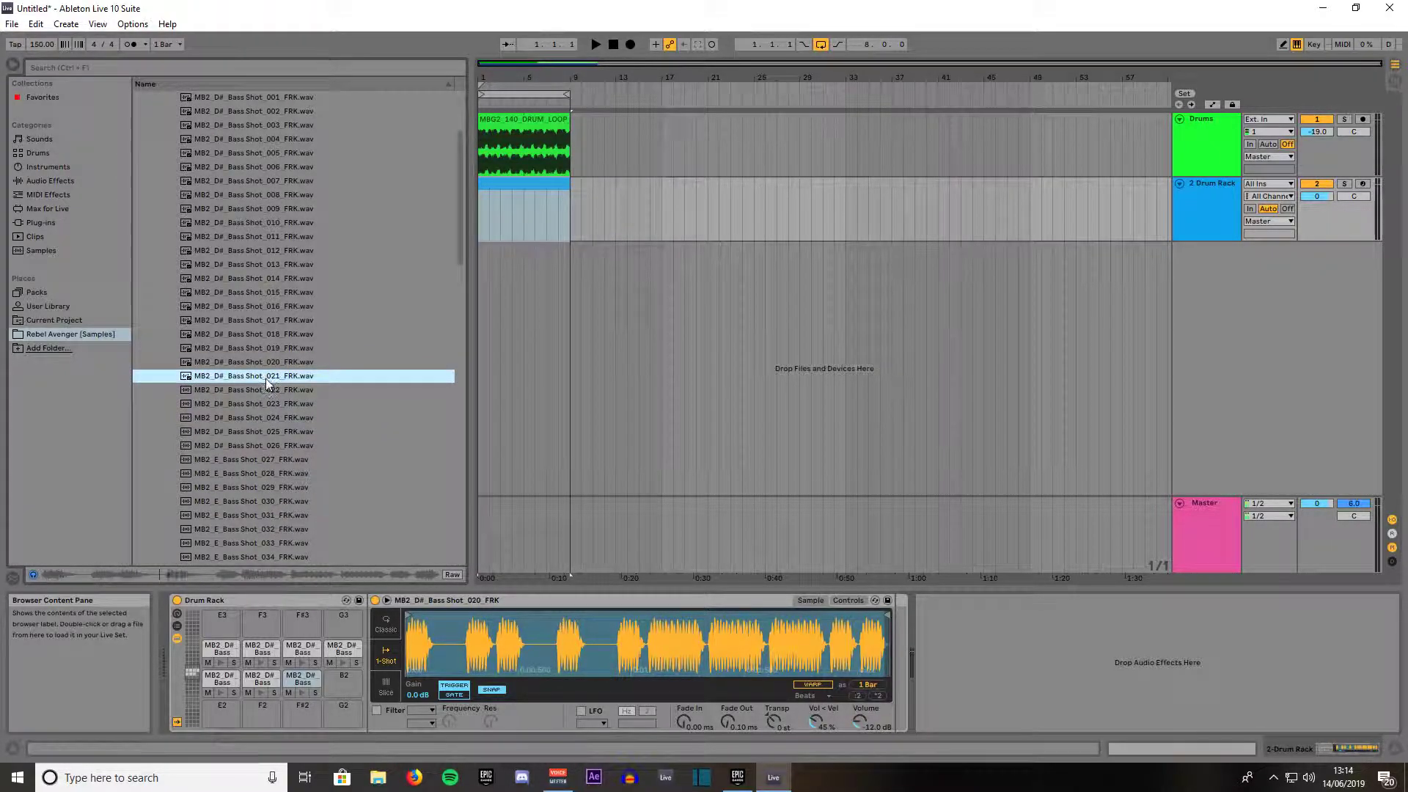
drag(263, 379, 343, 678)
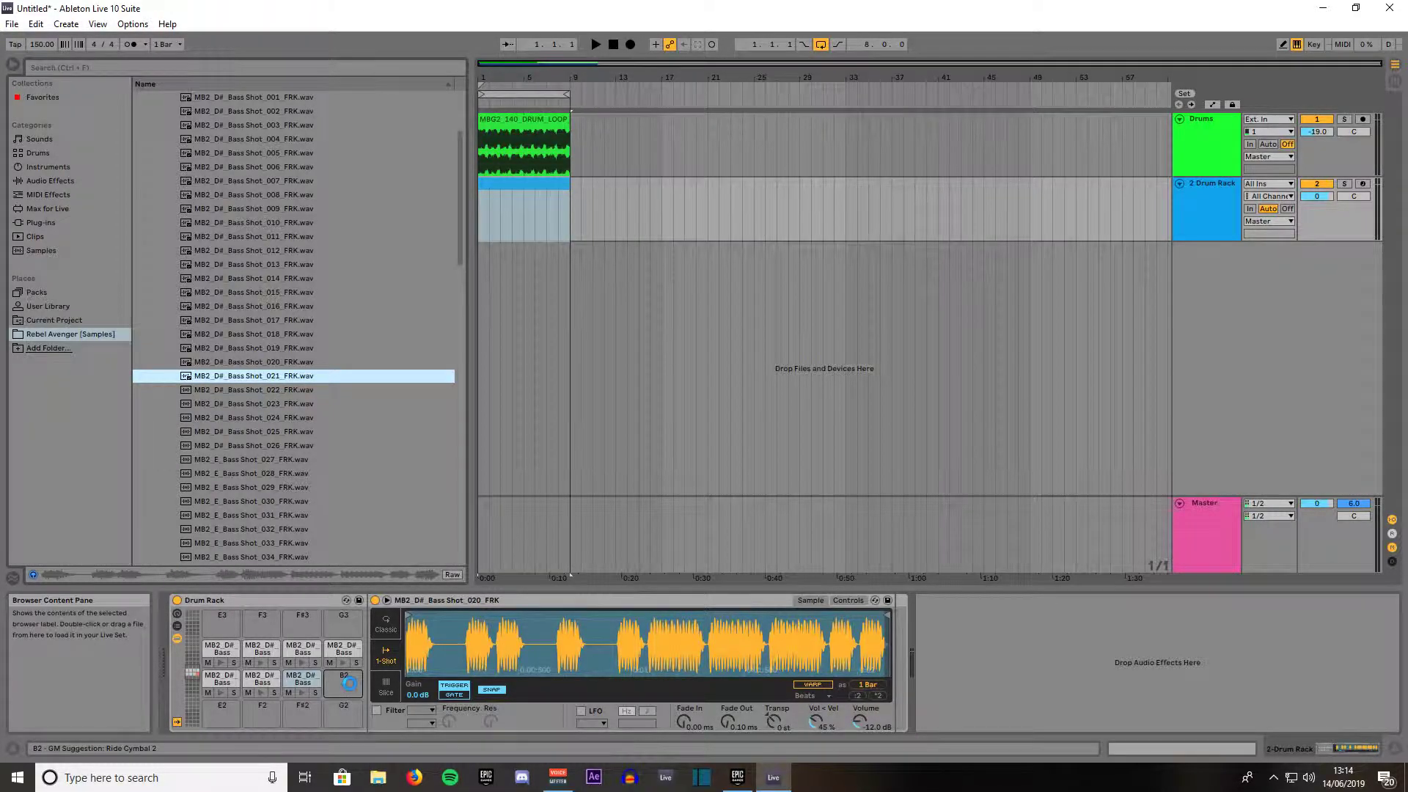
Audition D# Bass Shots 022 to 026, loading Bass Shot_025 onto pad E2 and Bass Shot_026 onto pad F2
click(259, 394)
click(261, 405)
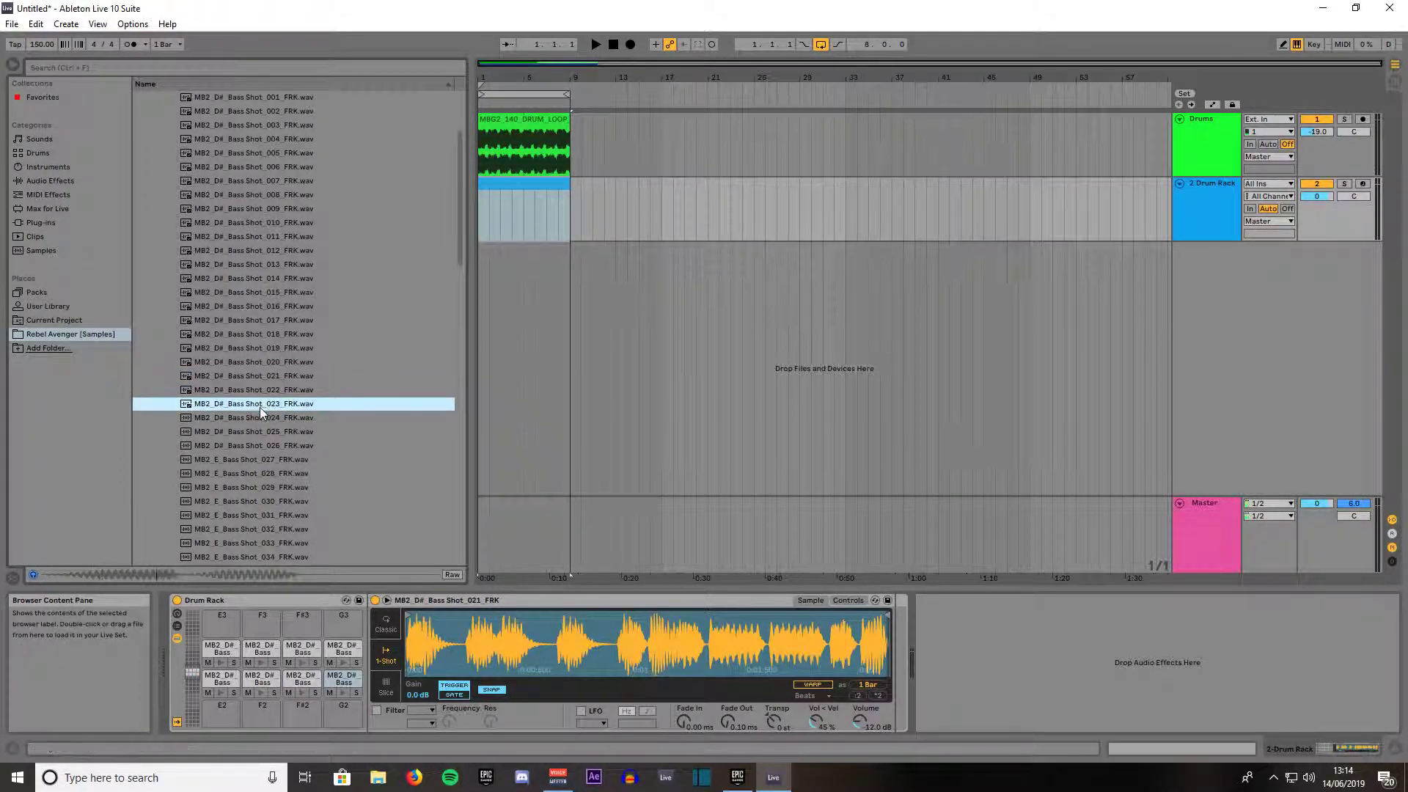
click(260, 416)
click(262, 432)
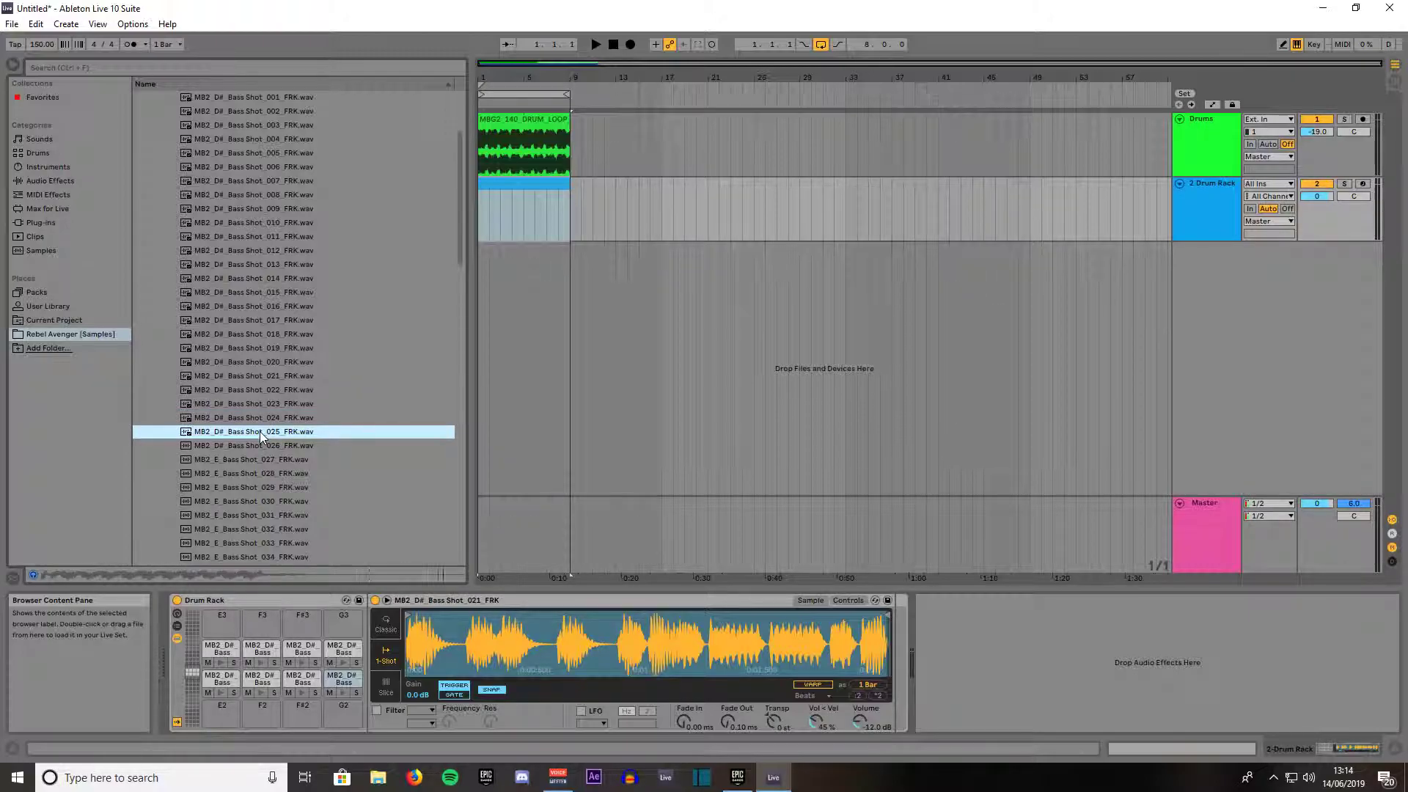
drag(222, 716, 222, 715)
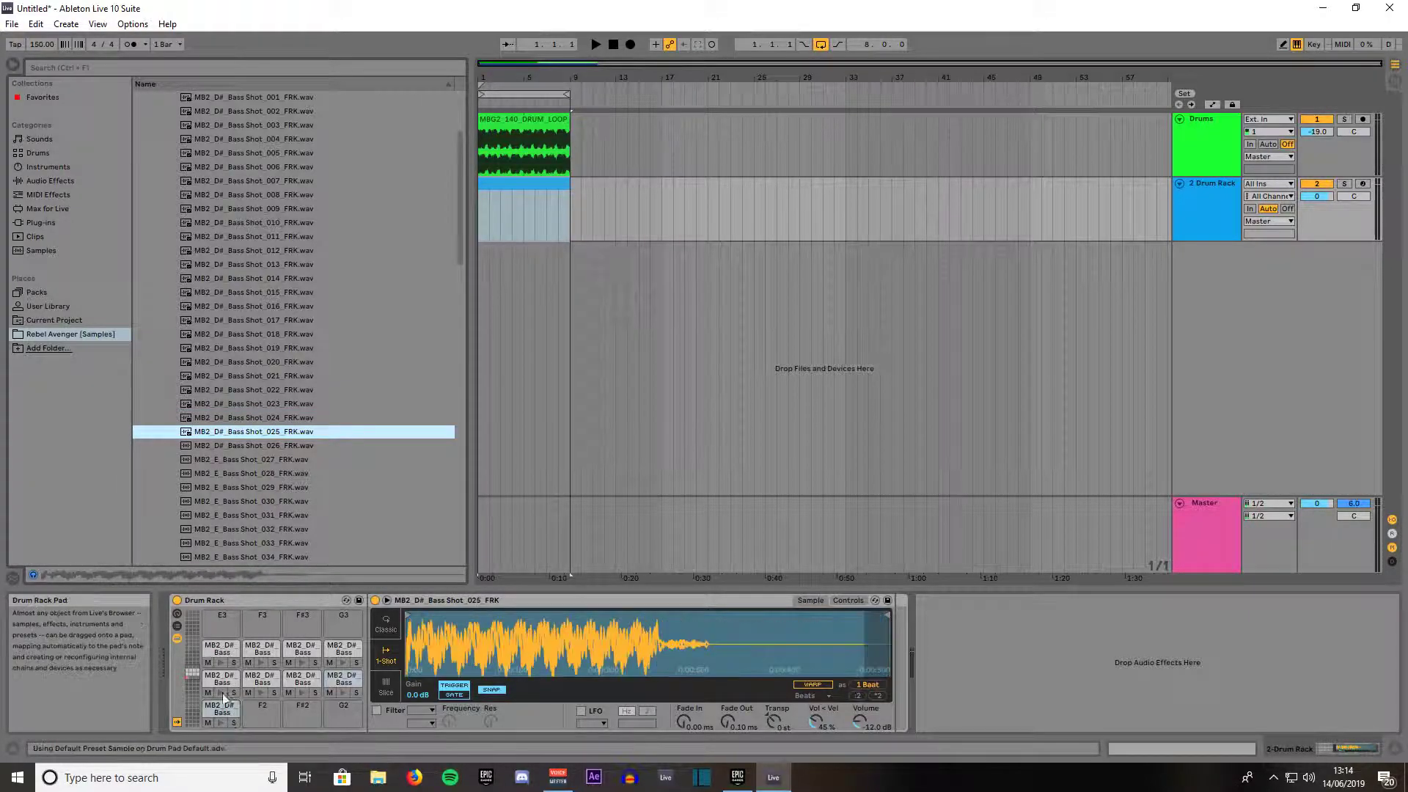
click(253, 445)
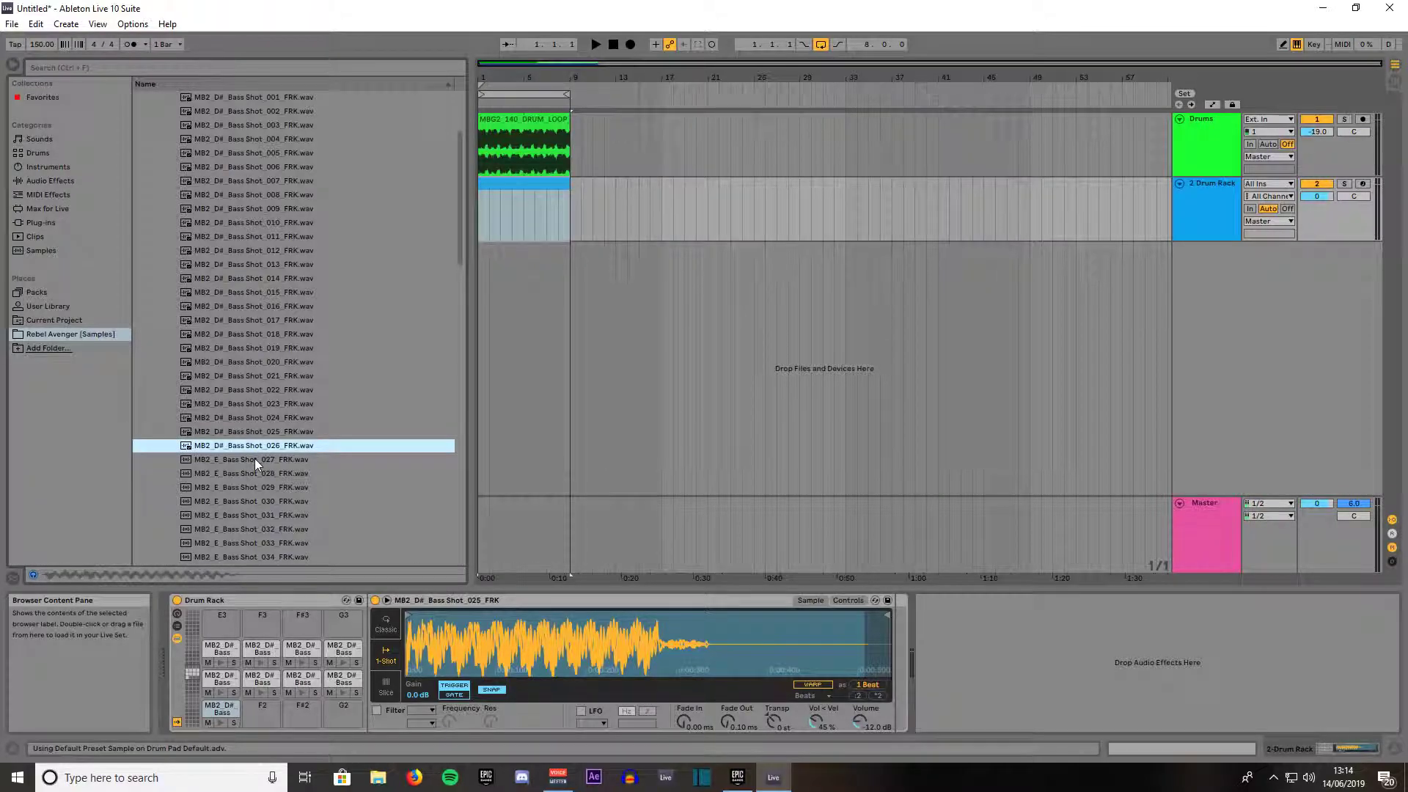
drag(254, 446, 259, 707)
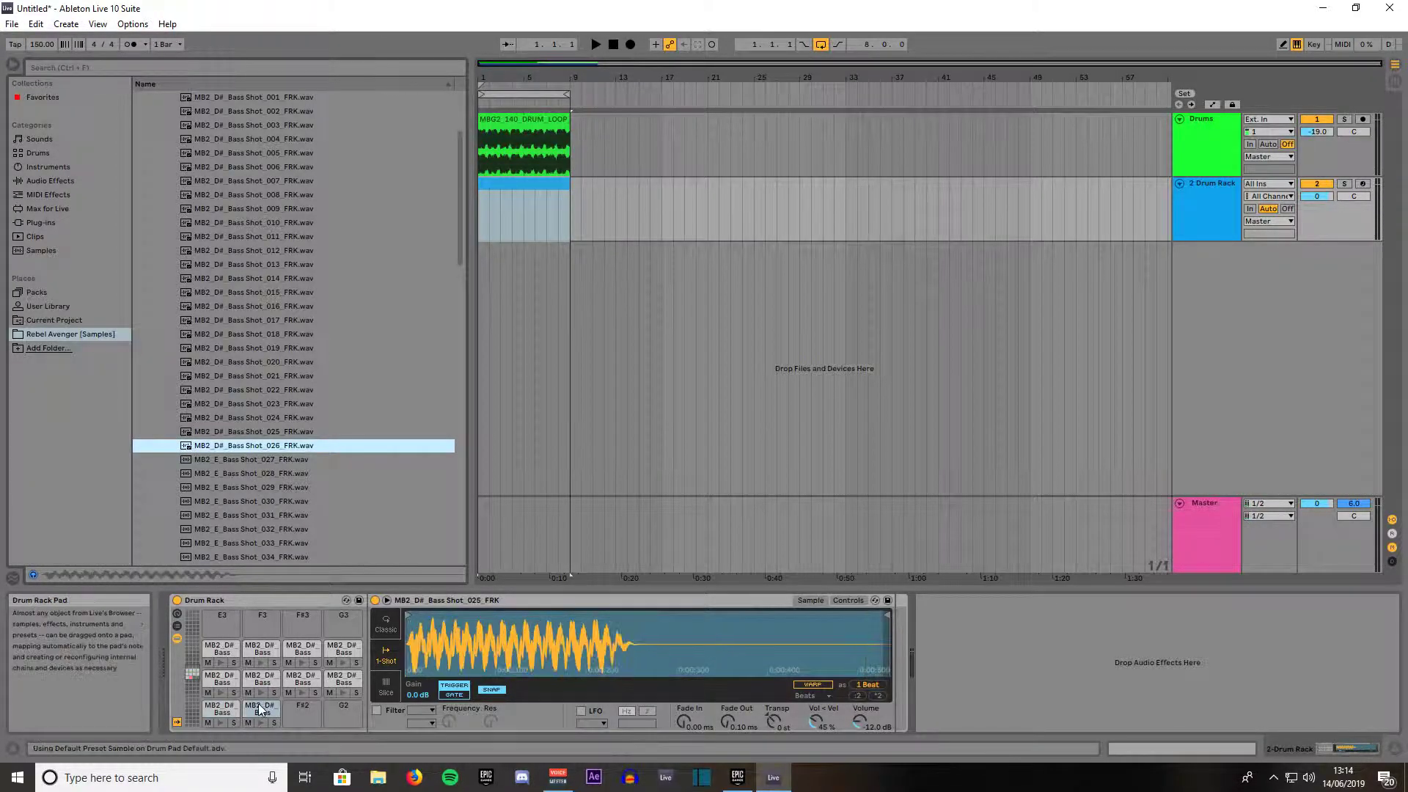
Audition E Bass Shots 027 to 035, loading Bass Shot_034 onto pad F#2 and Bass Shot_035 onto pad G2
click(246, 460)
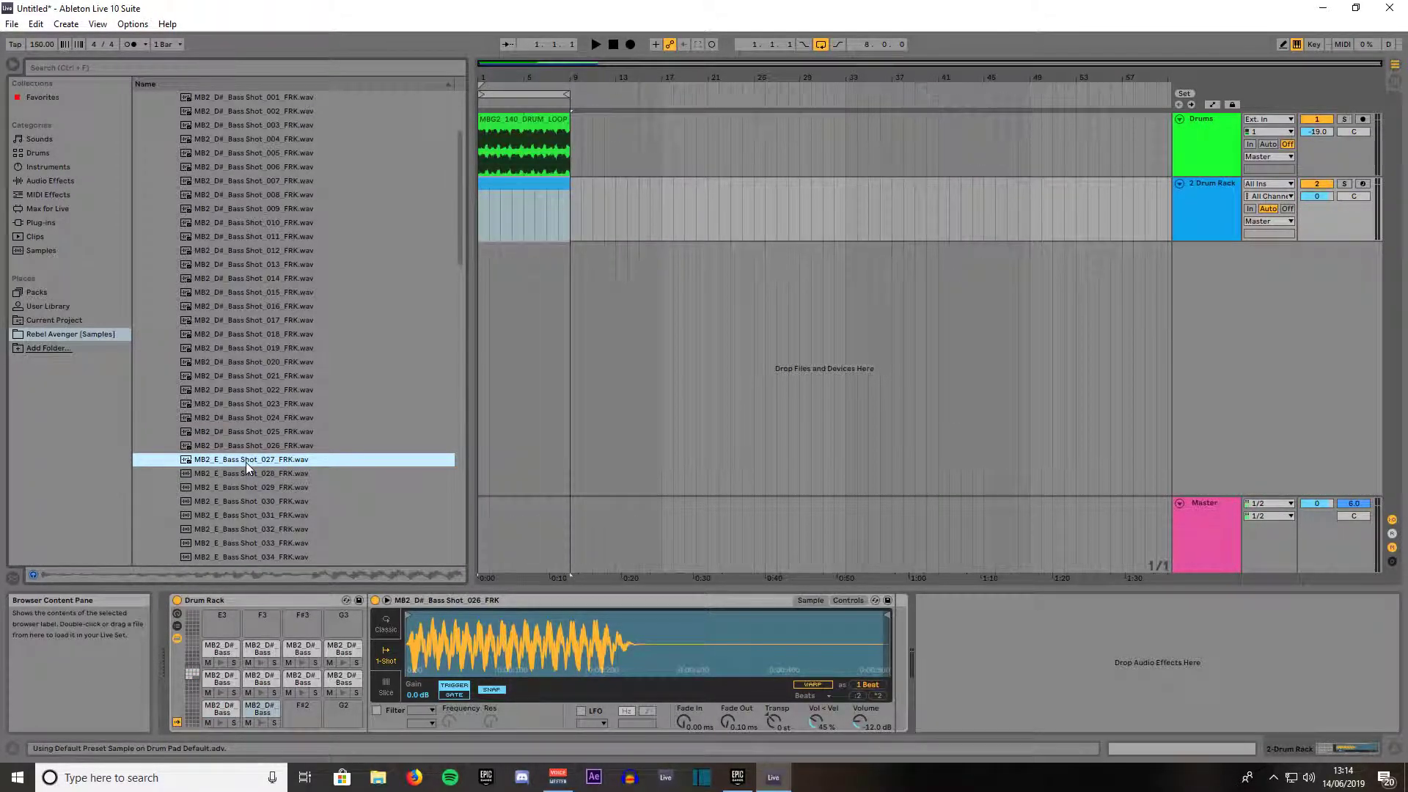
click(251, 475)
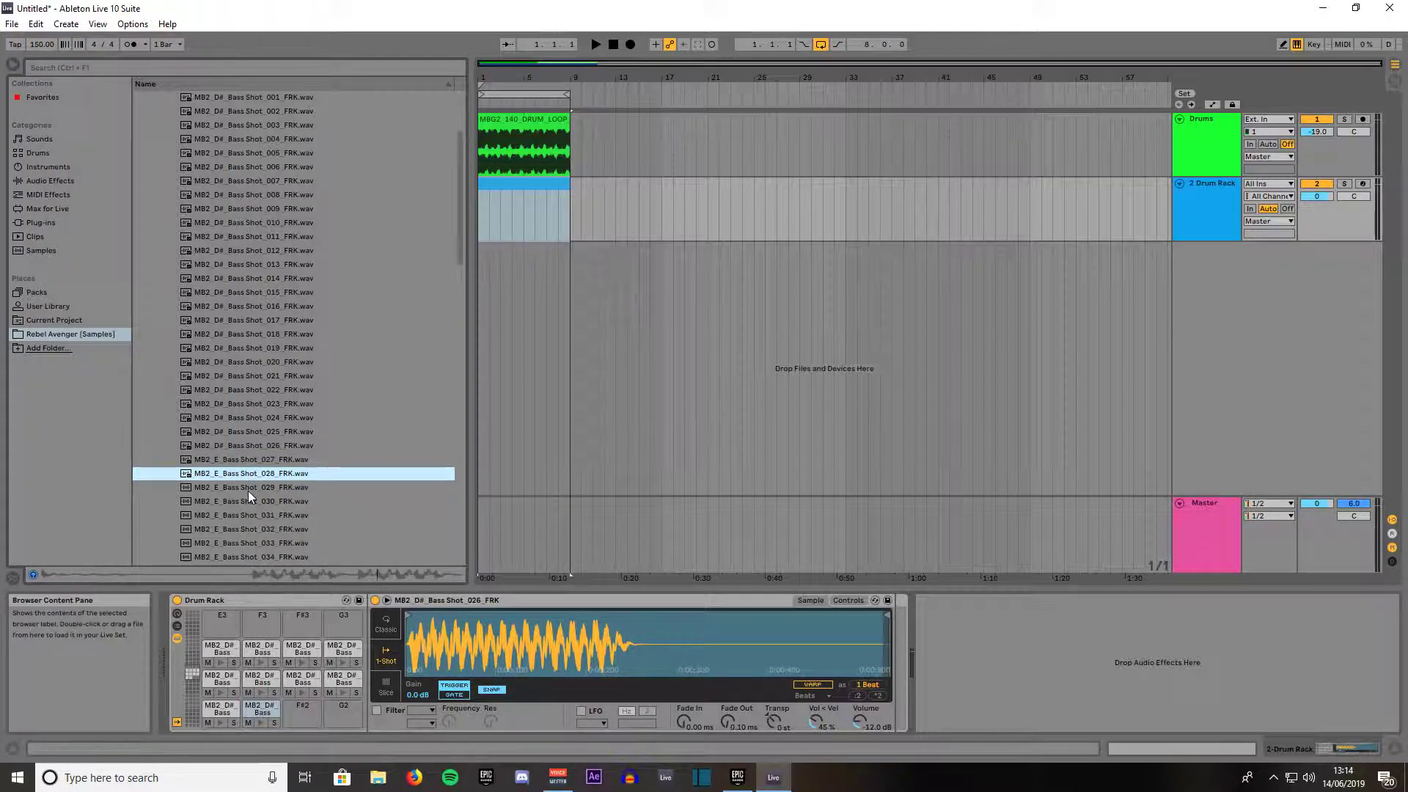
click(248, 491)
click(248, 503)
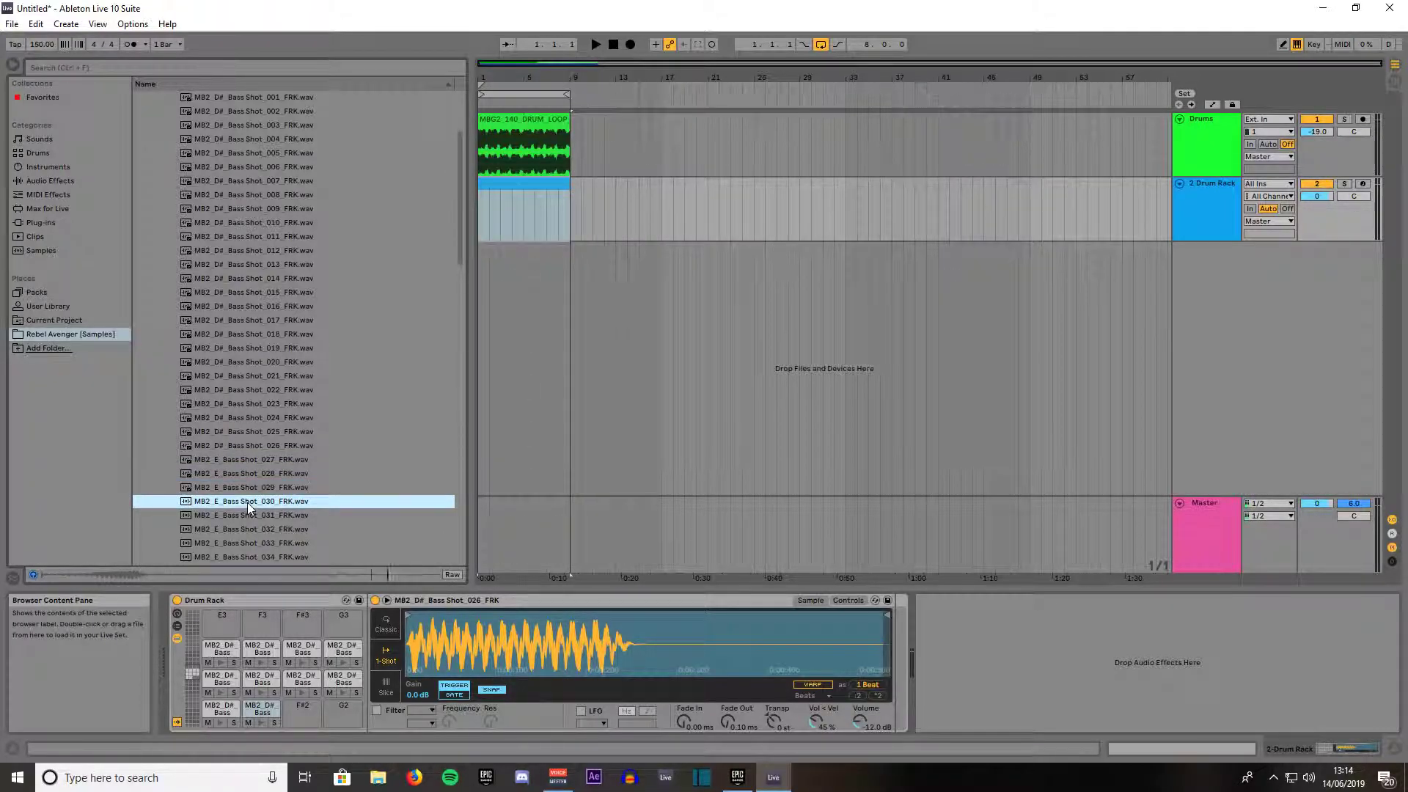
click(248, 513)
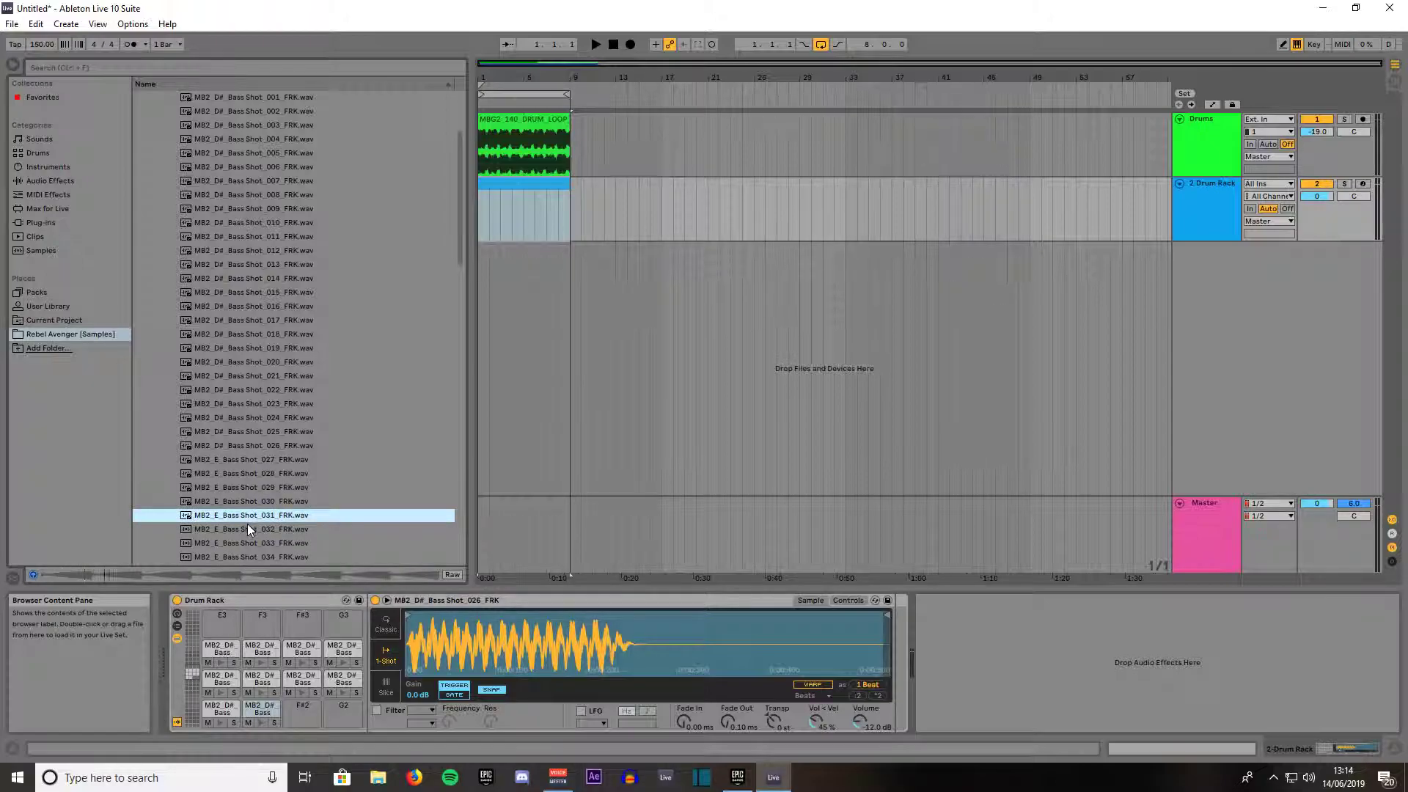
click(248, 528)
click(248, 543)
scroll(248, 543, down, 1)
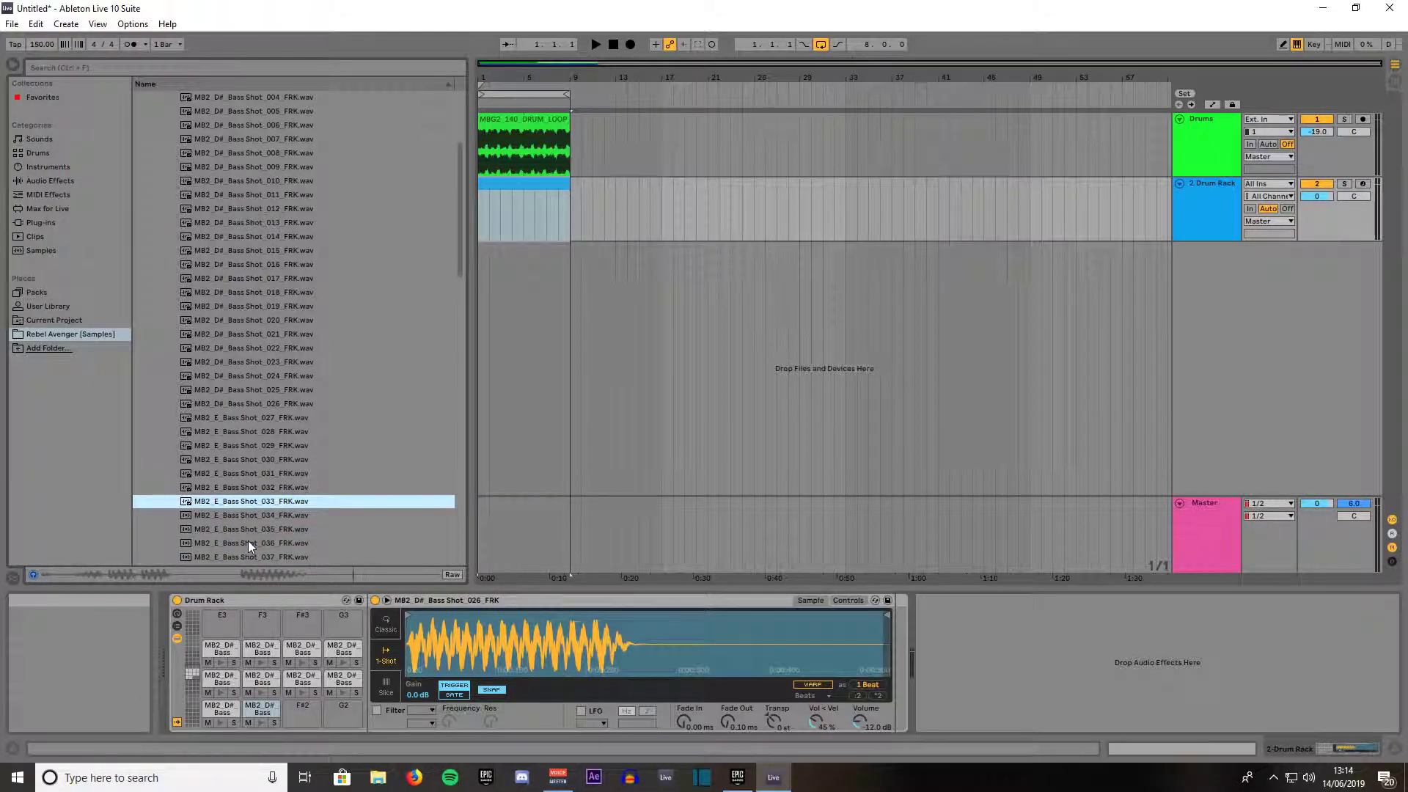
click(254, 516)
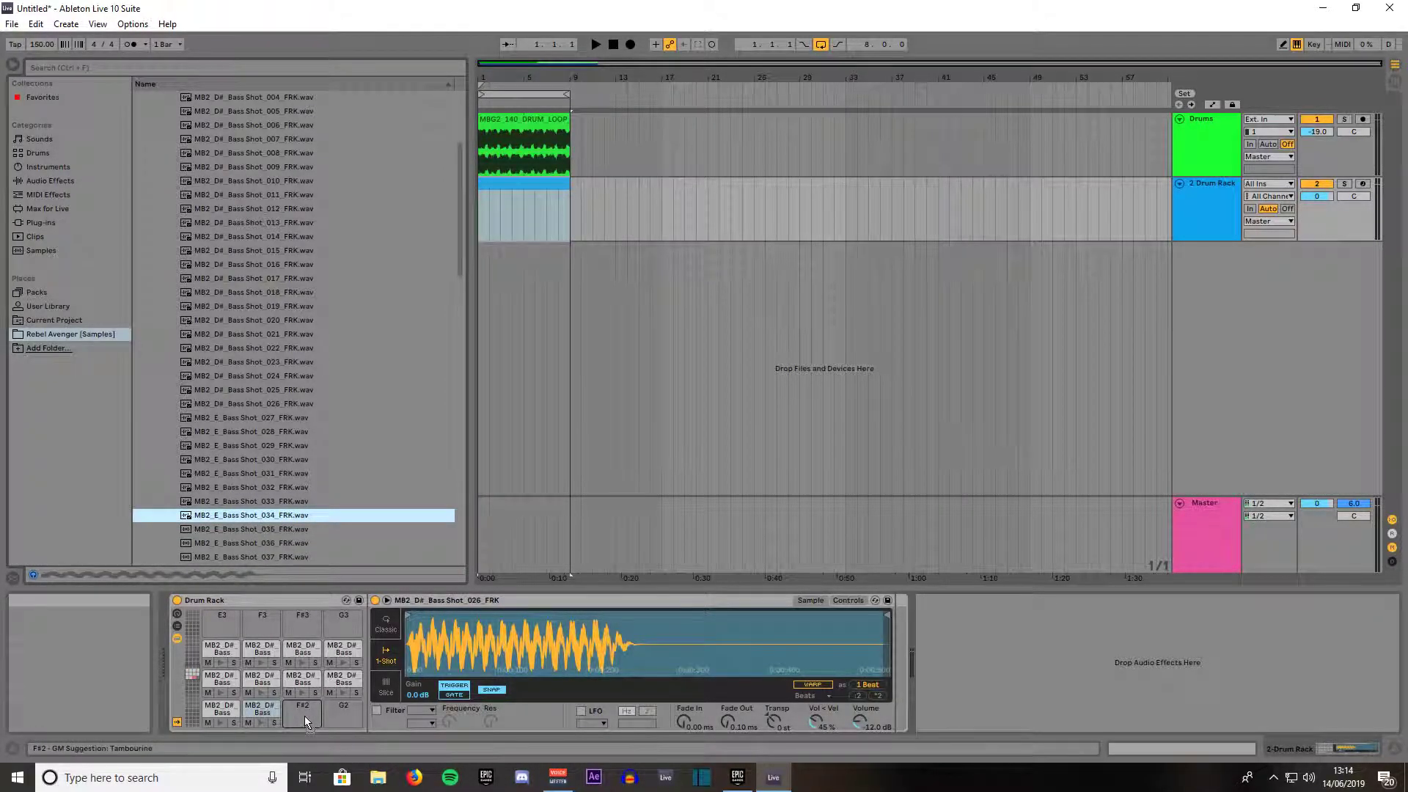
drag(305, 716, 302, 716)
click(261, 529)
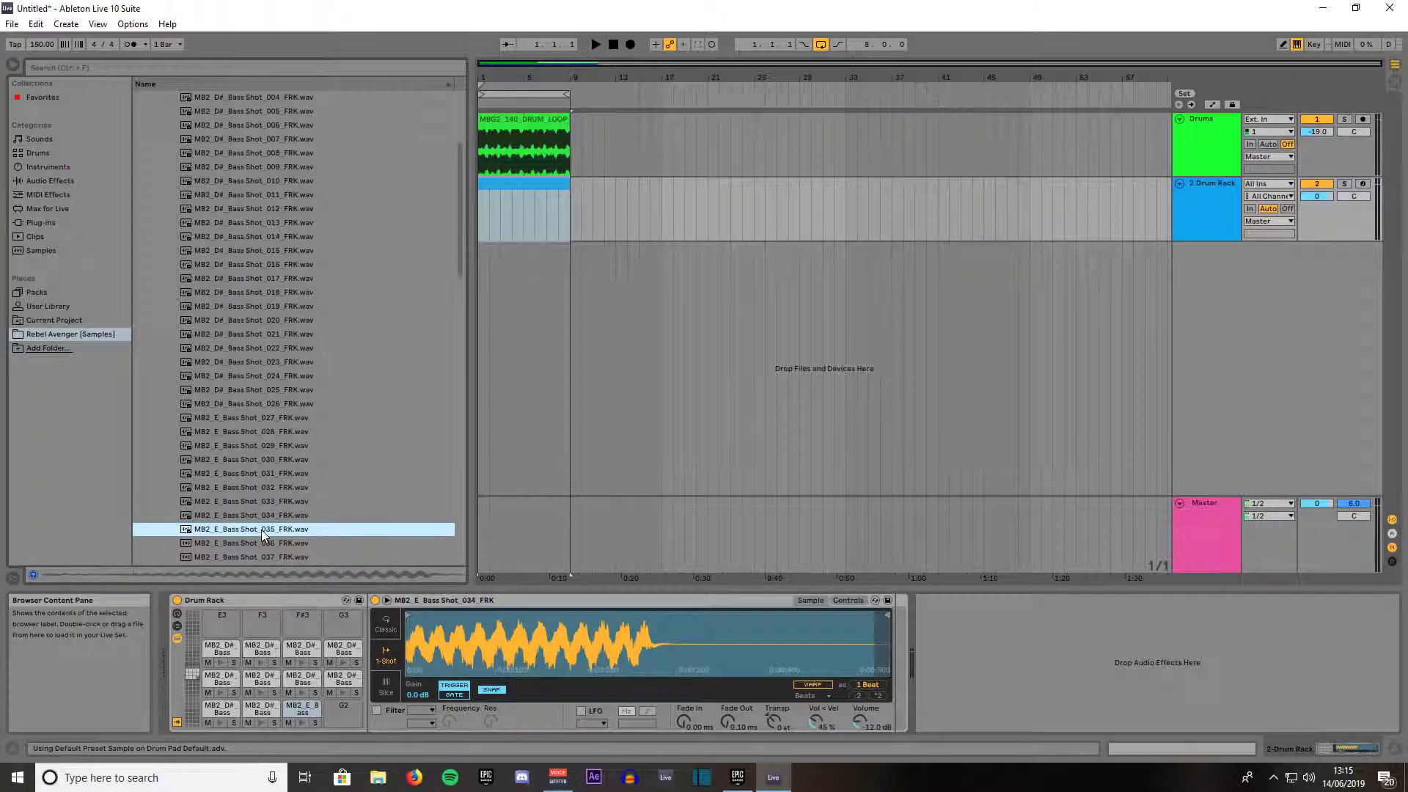
drag(261, 531, 341, 715)
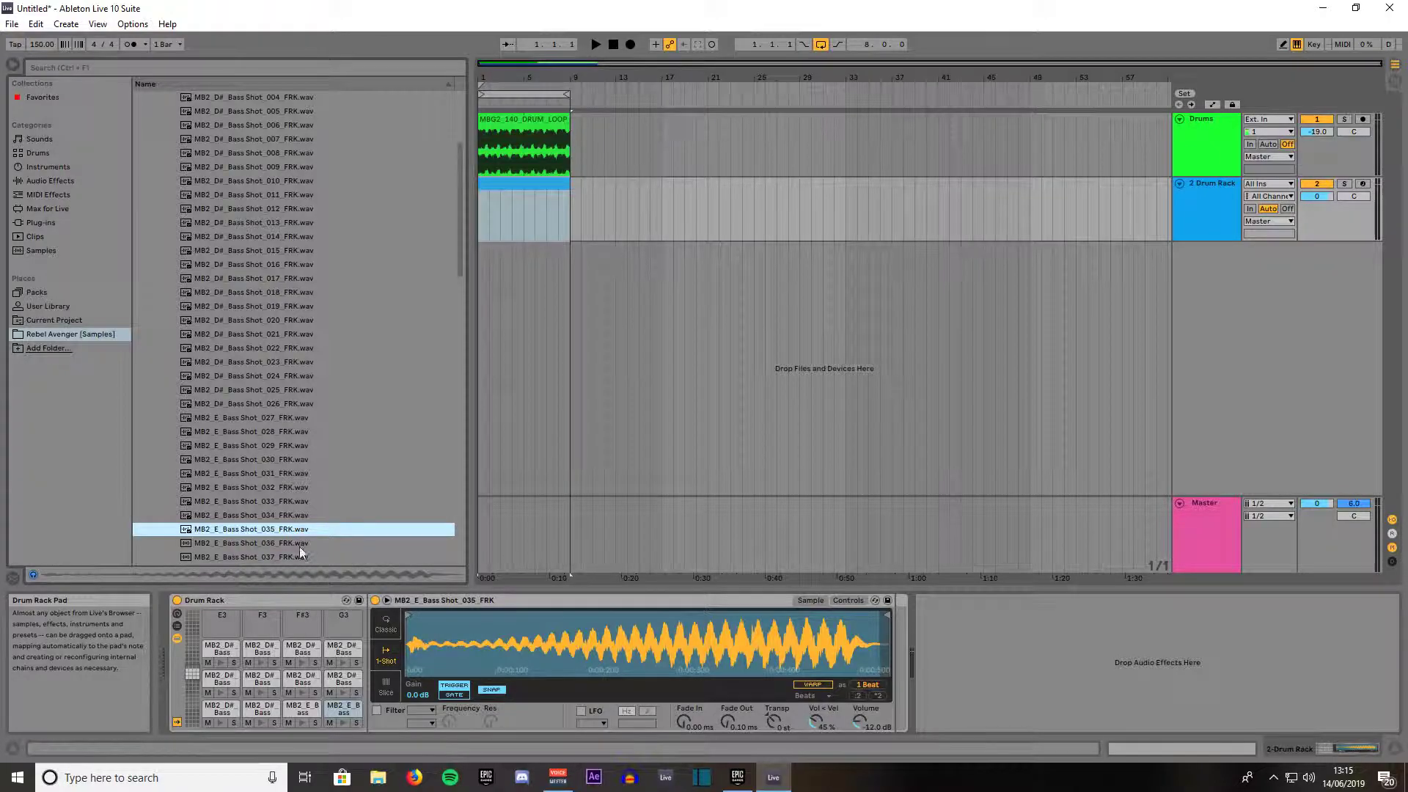
Audition E Bass Shot_036, look over the Drum Rack pads from G#3 to B4, and return to the E2 to G3 pads
scroll(298, 525, down, 4)
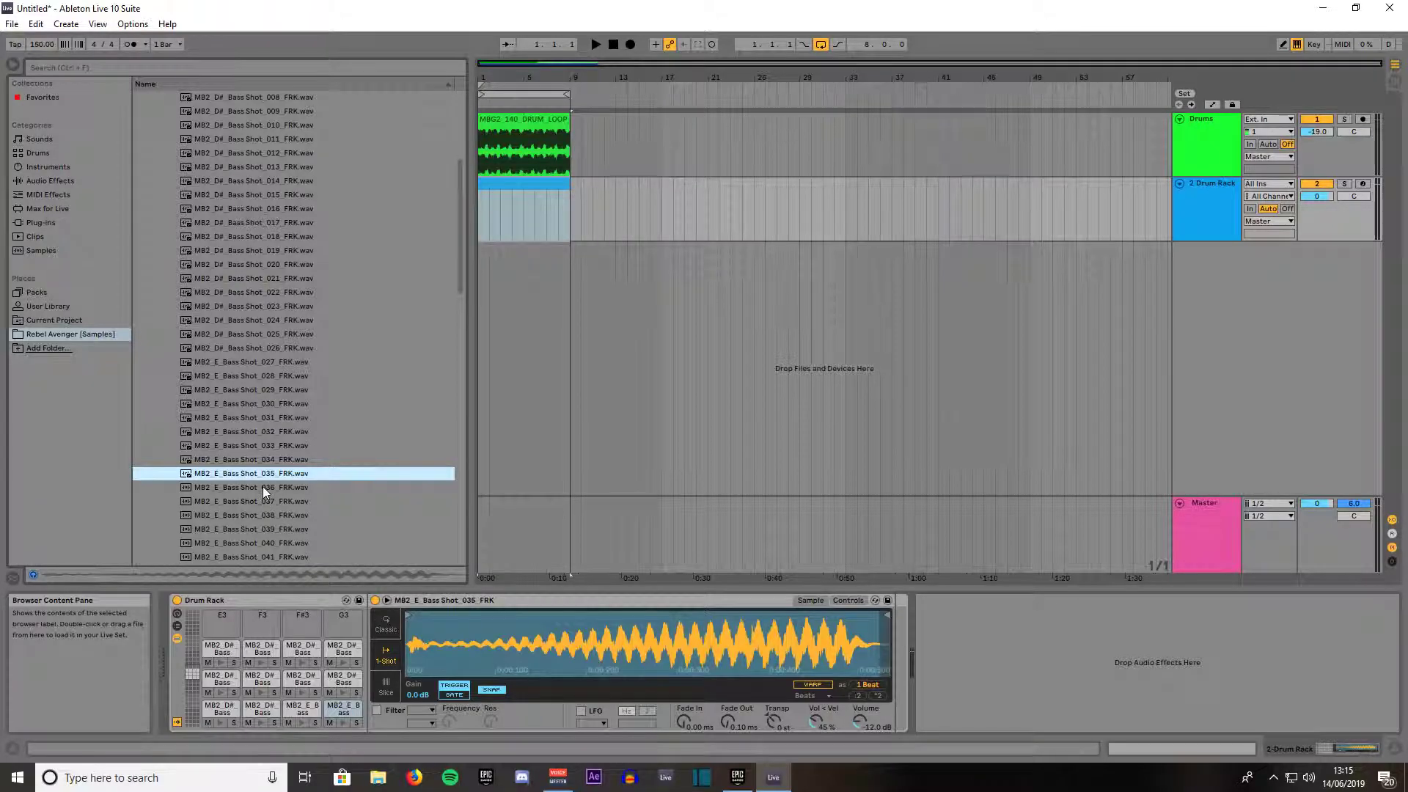
key(Down)
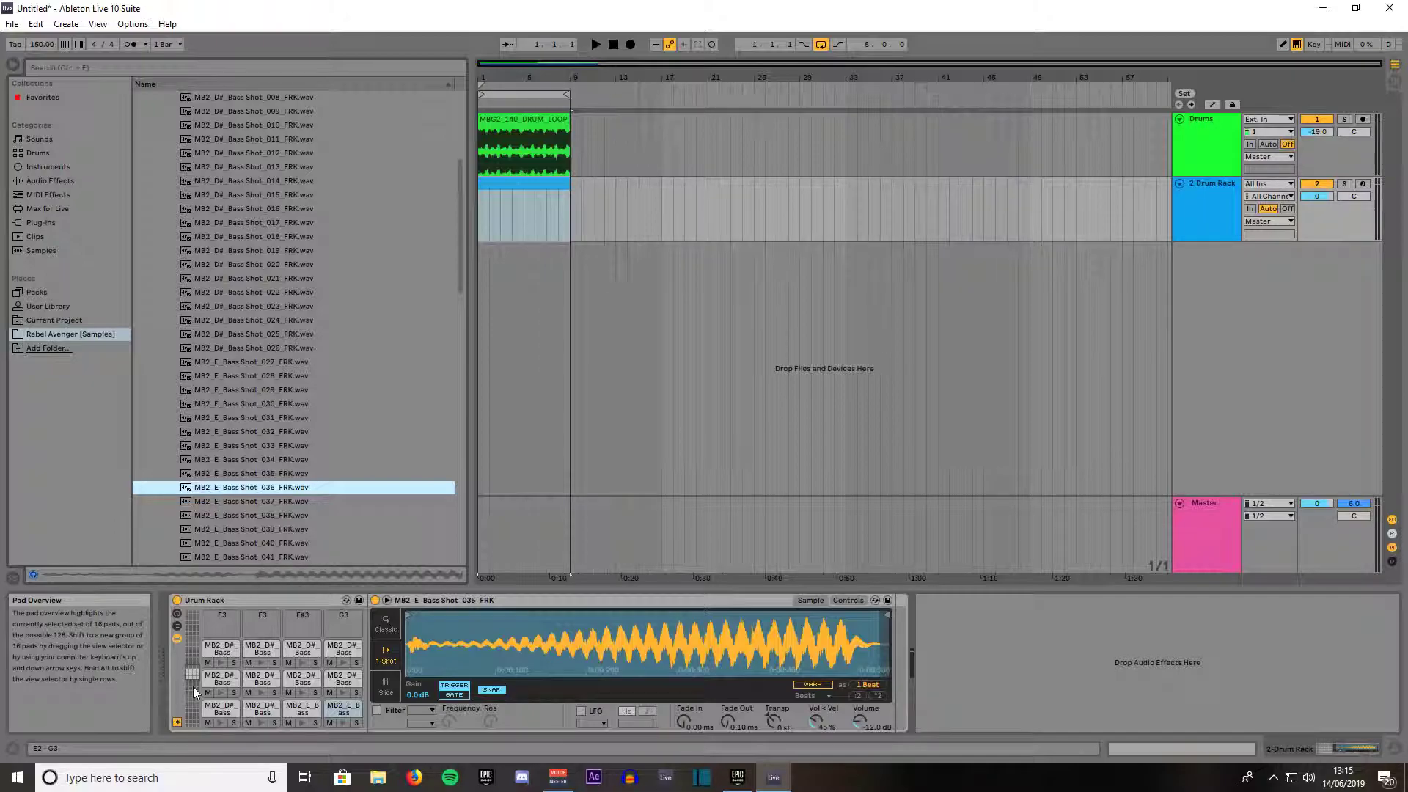
drag(193, 687, 195, 661)
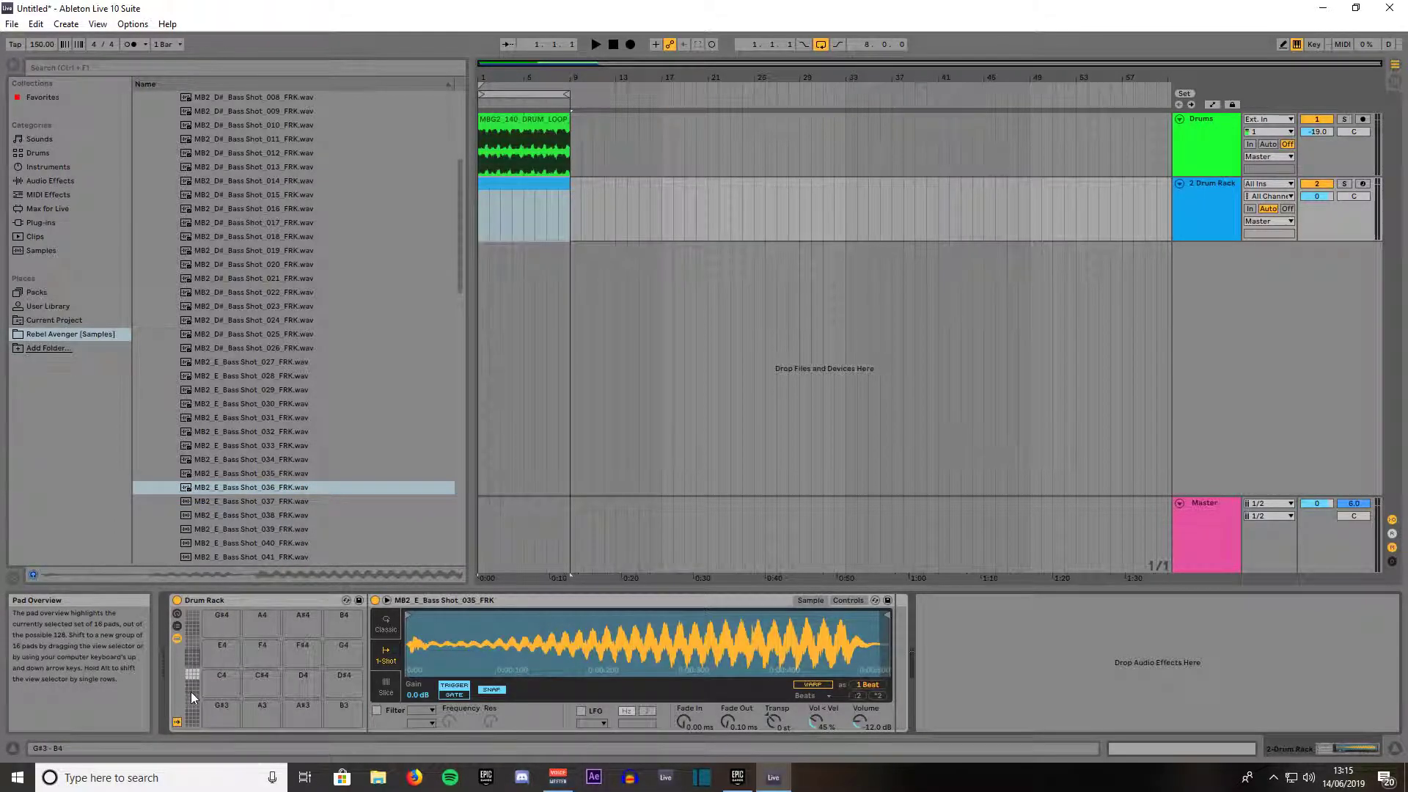
click(196, 678)
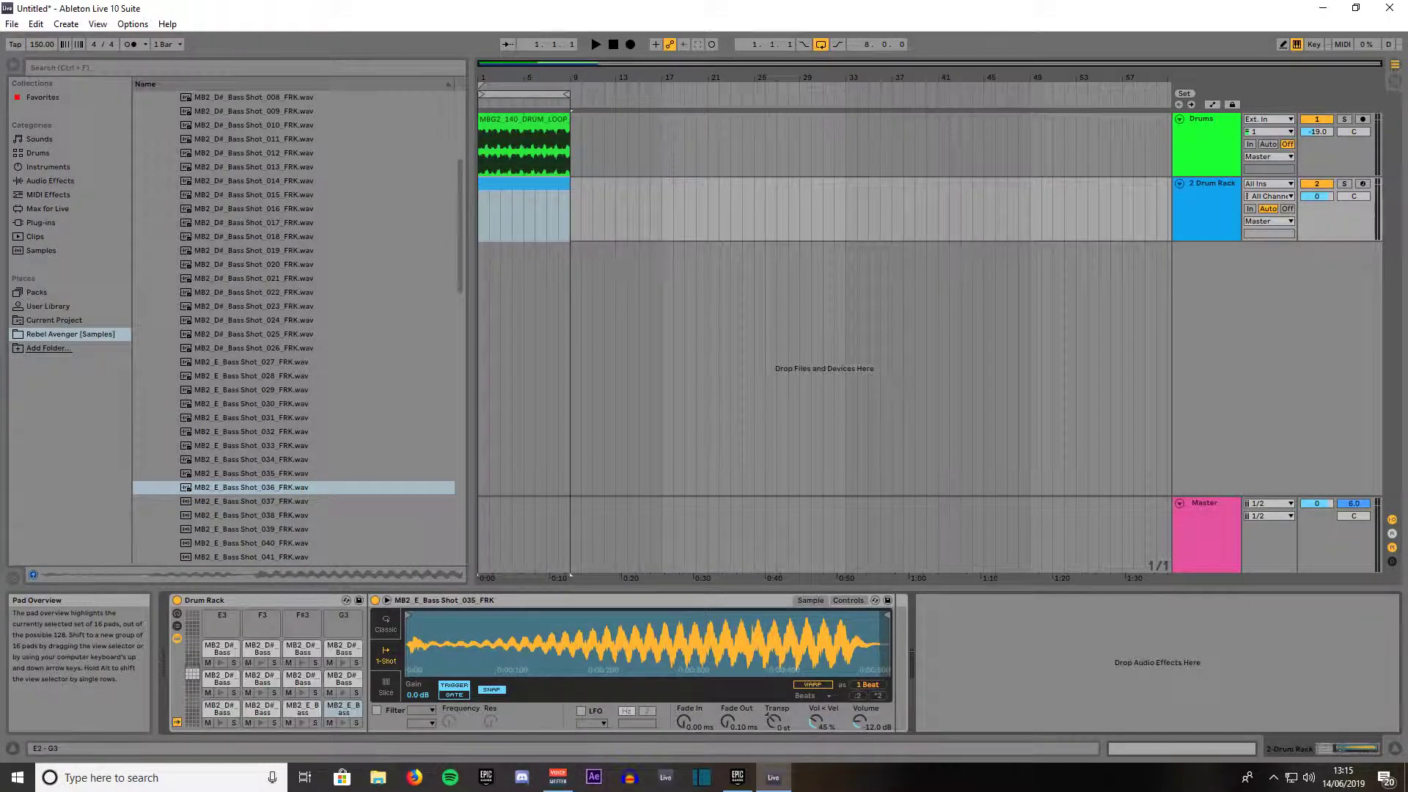
Audition E Bass Shots 037 to 039, loading Bass Shot_038 onto pad E3 and Bass Shot_039 onto pad F3
click(232, 504)
click(232, 512)
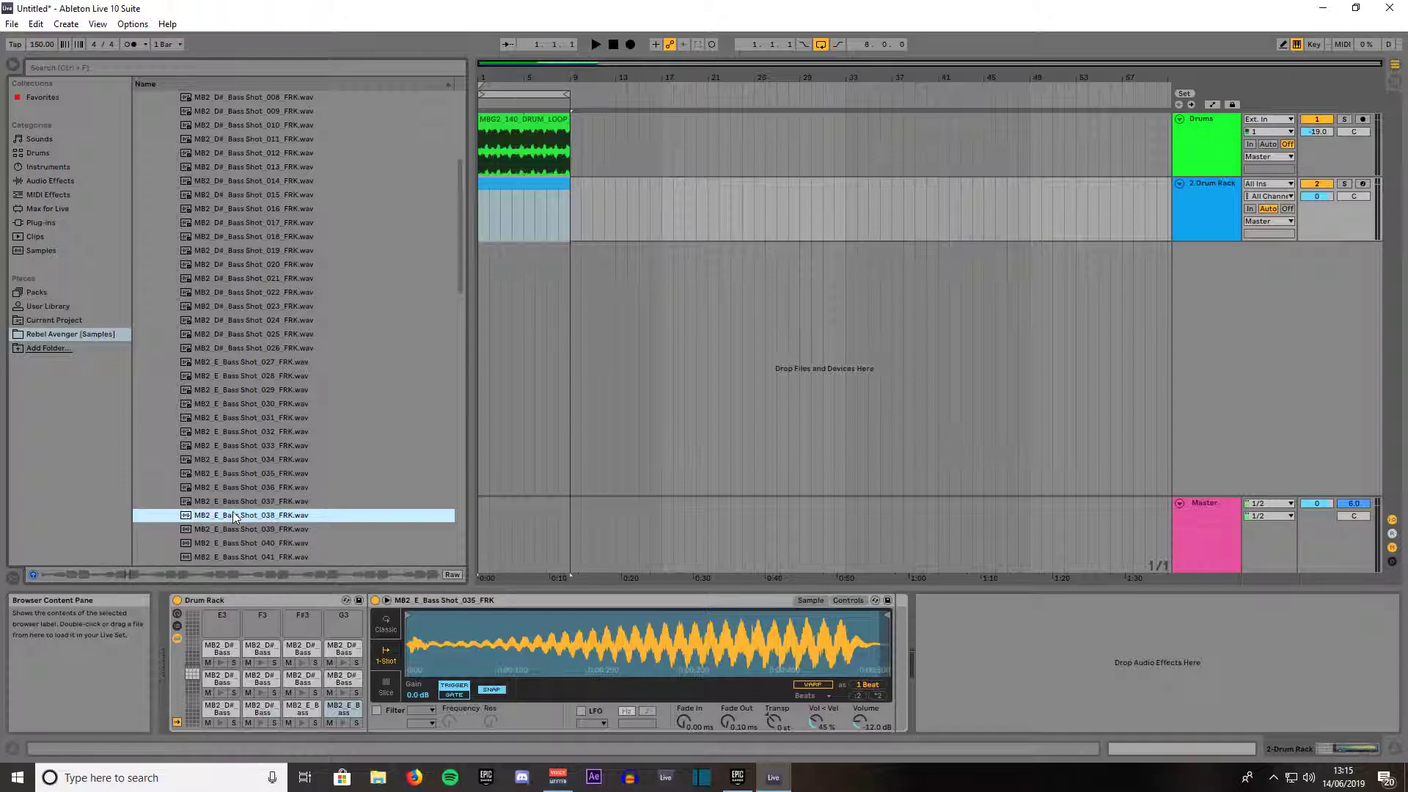
drag(232, 518, 219, 627)
click(250, 534)
drag(248, 534, 262, 622)
Audition E Bass Shots 040 to 044, loading Bass Shot_043 onto pad F#3 and Bass Shot_044 onto pad G3
click(260, 543)
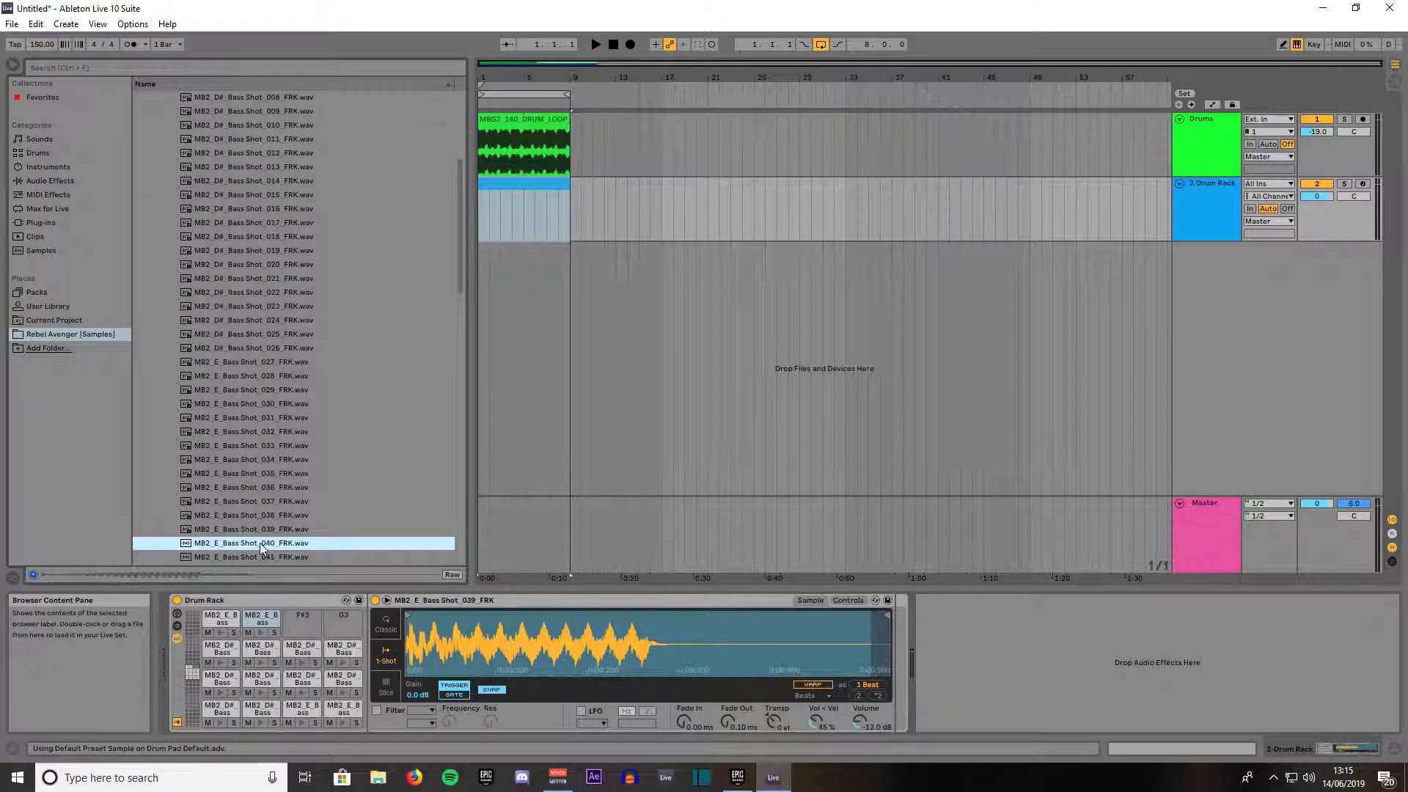
scroll(260, 545, down, 2)
click(261, 501)
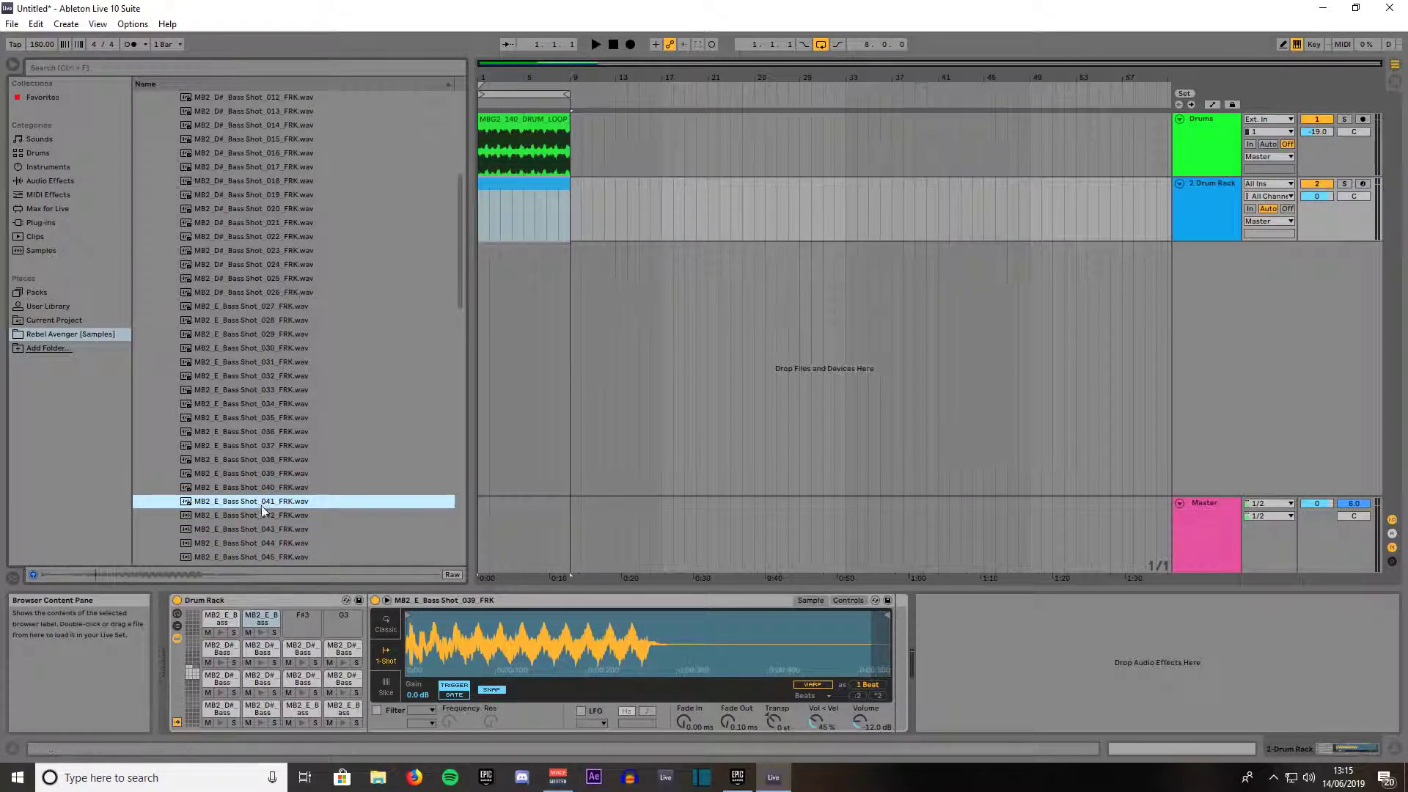
click(261, 515)
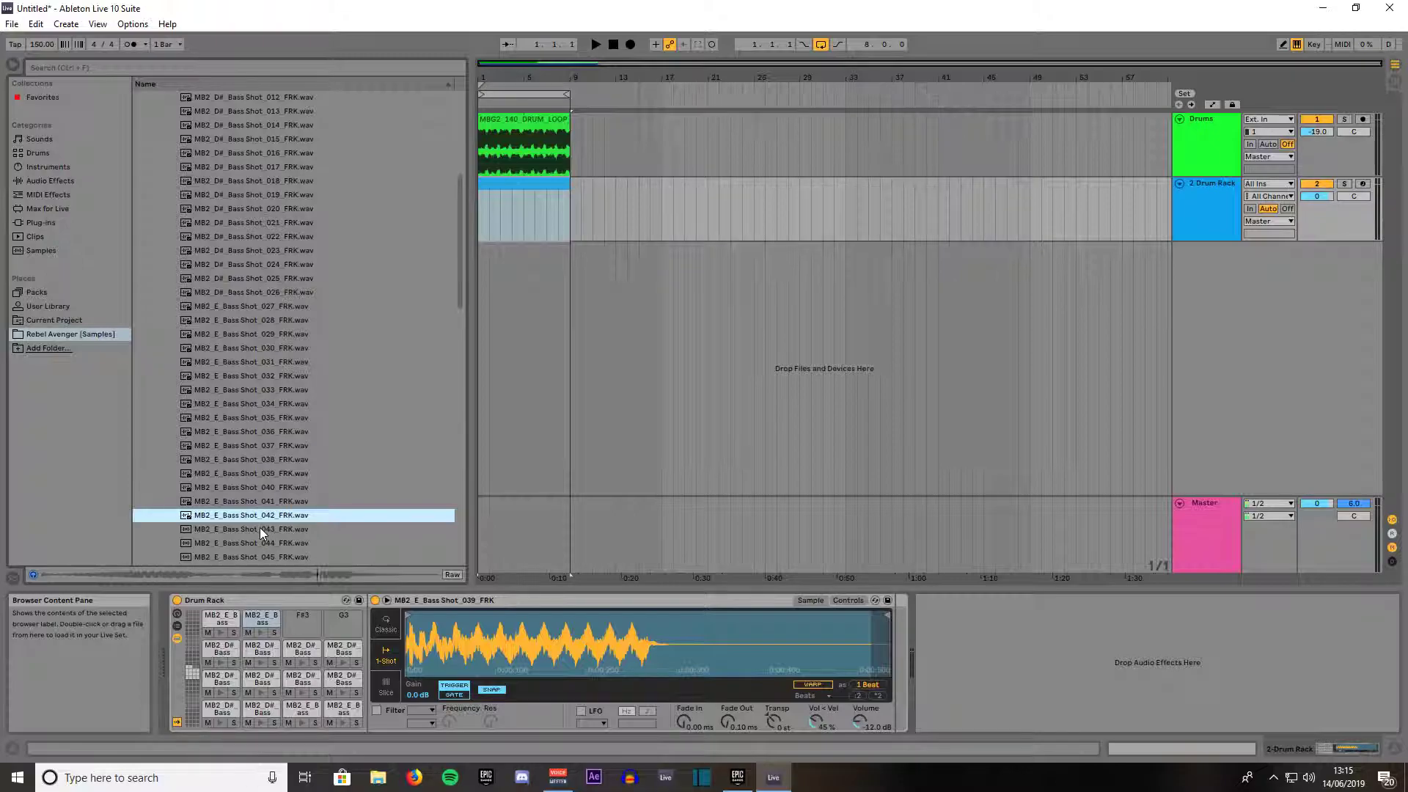
click(260, 528)
drag(260, 532, 307, 618)
click(275, 544)
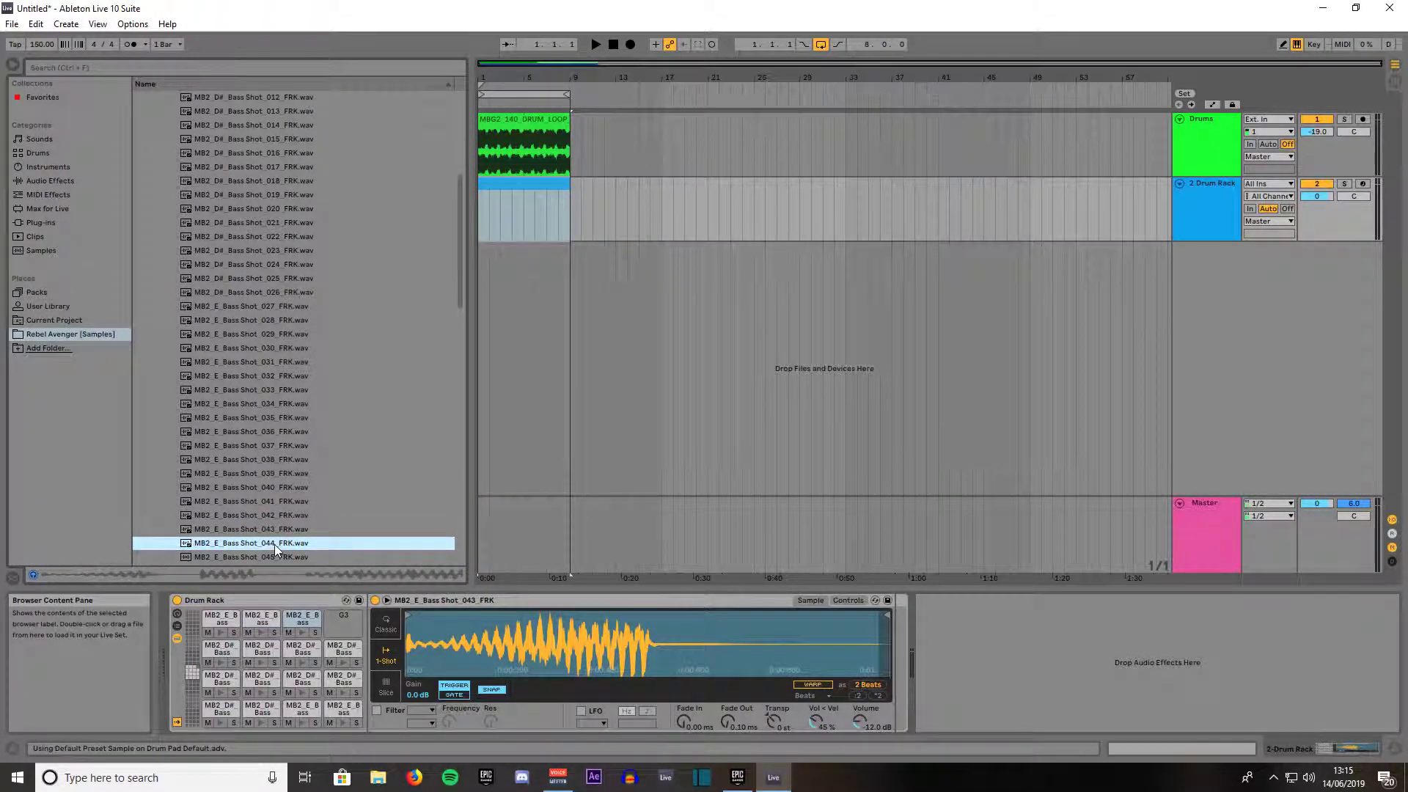
scroll(274, 544, down, 1)
drag(270, 516, 340, 620)
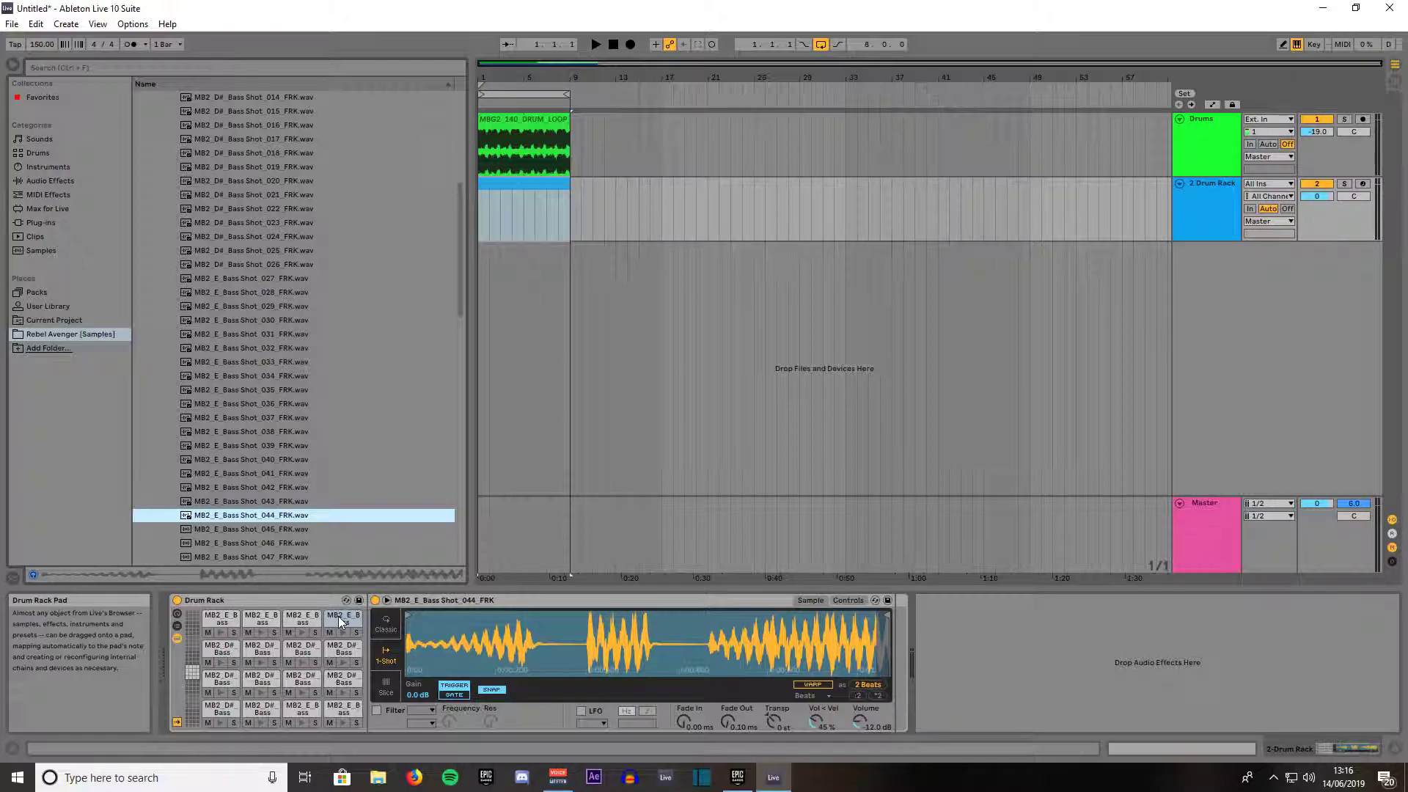
Open the Drum Rack clip's note editor, set its fixed grid to 1/4, and turn on Draw Mode
click(1151, 750)
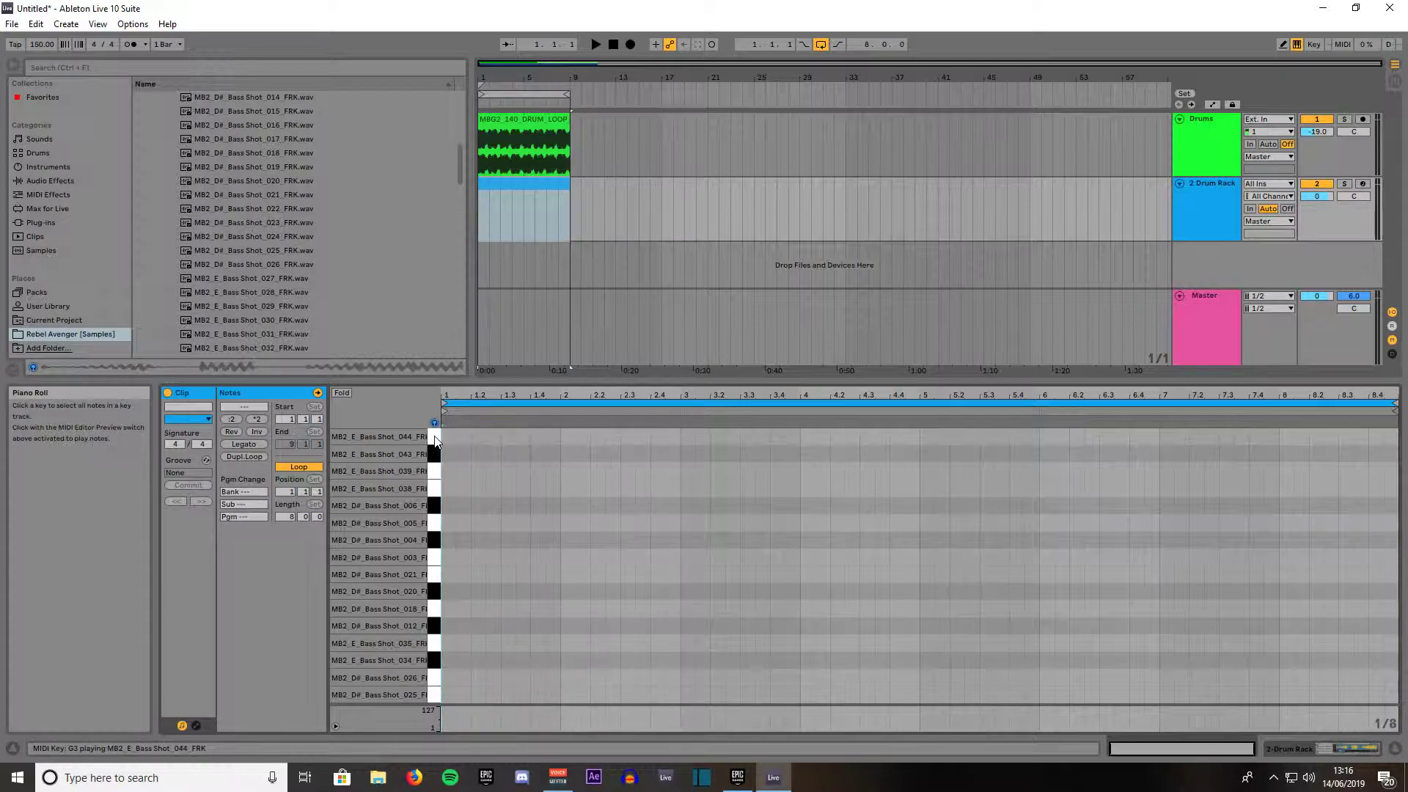
click(435, 441)
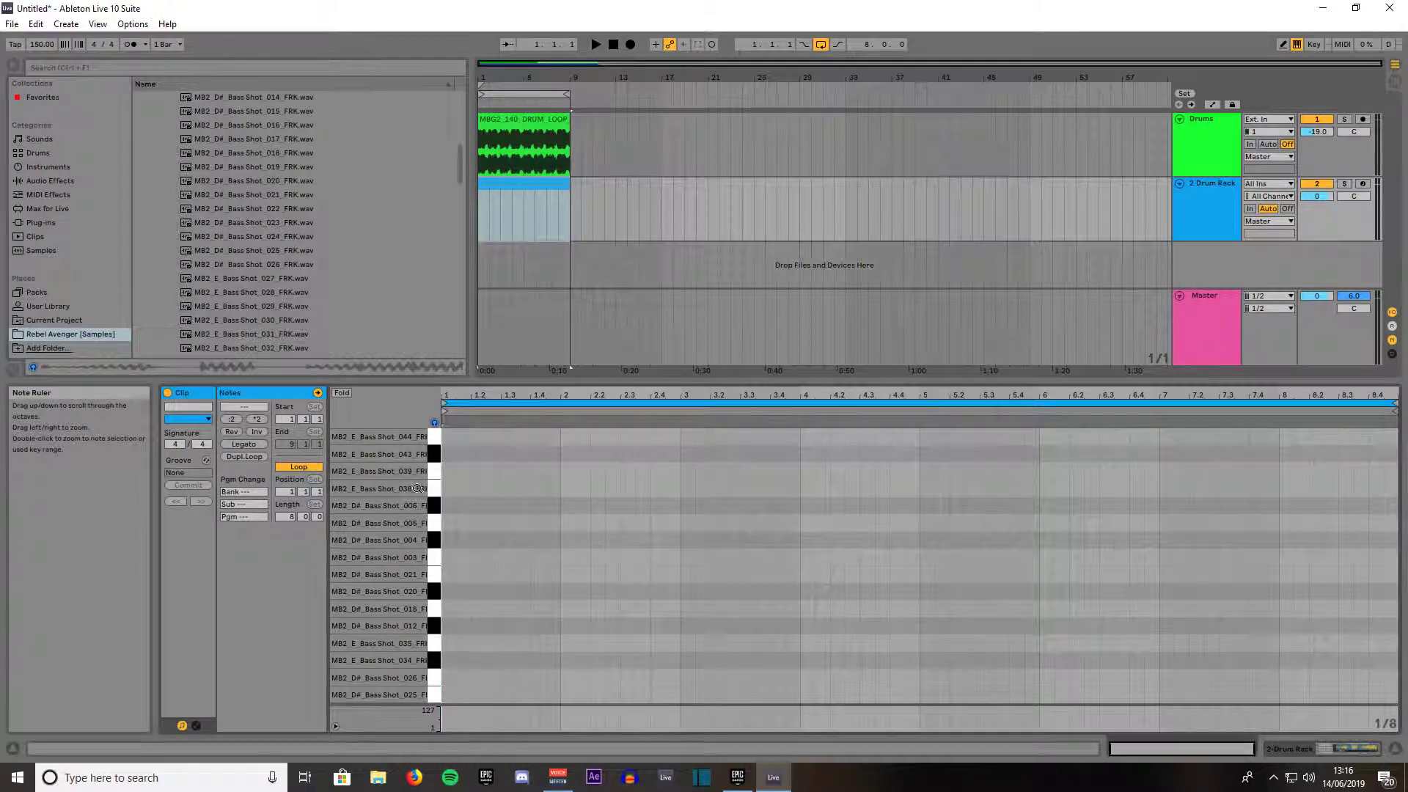
right_click(532, 555)
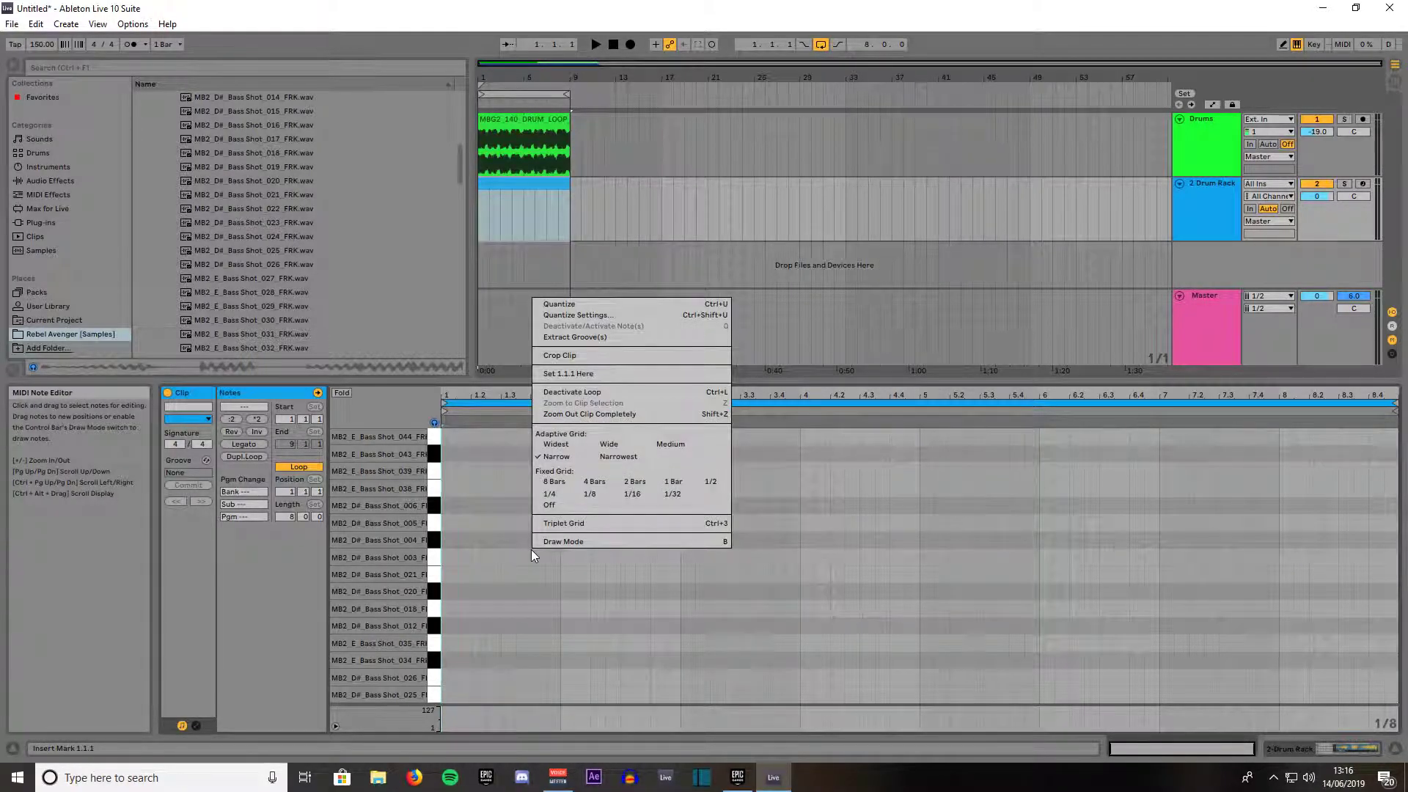
click(546, 495)
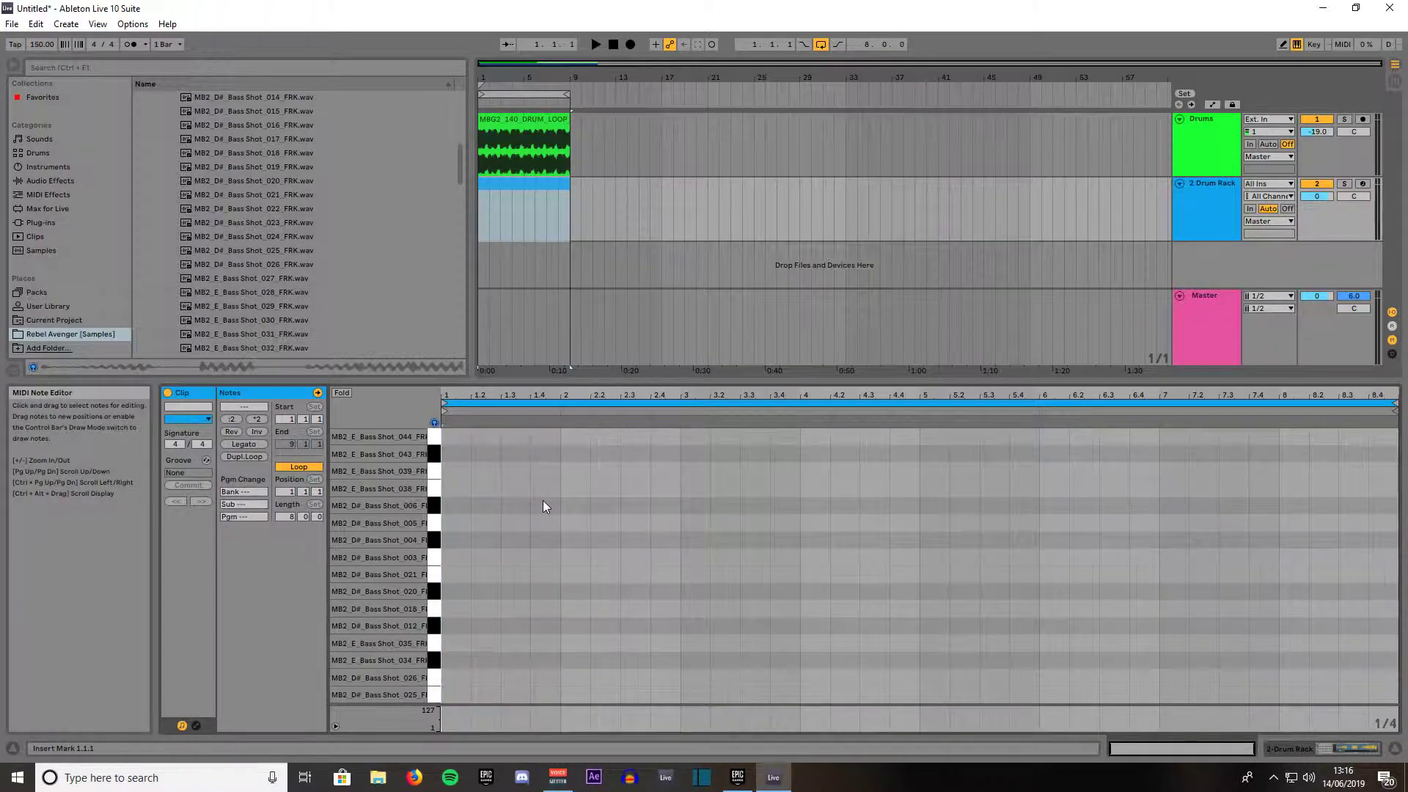
key(b)
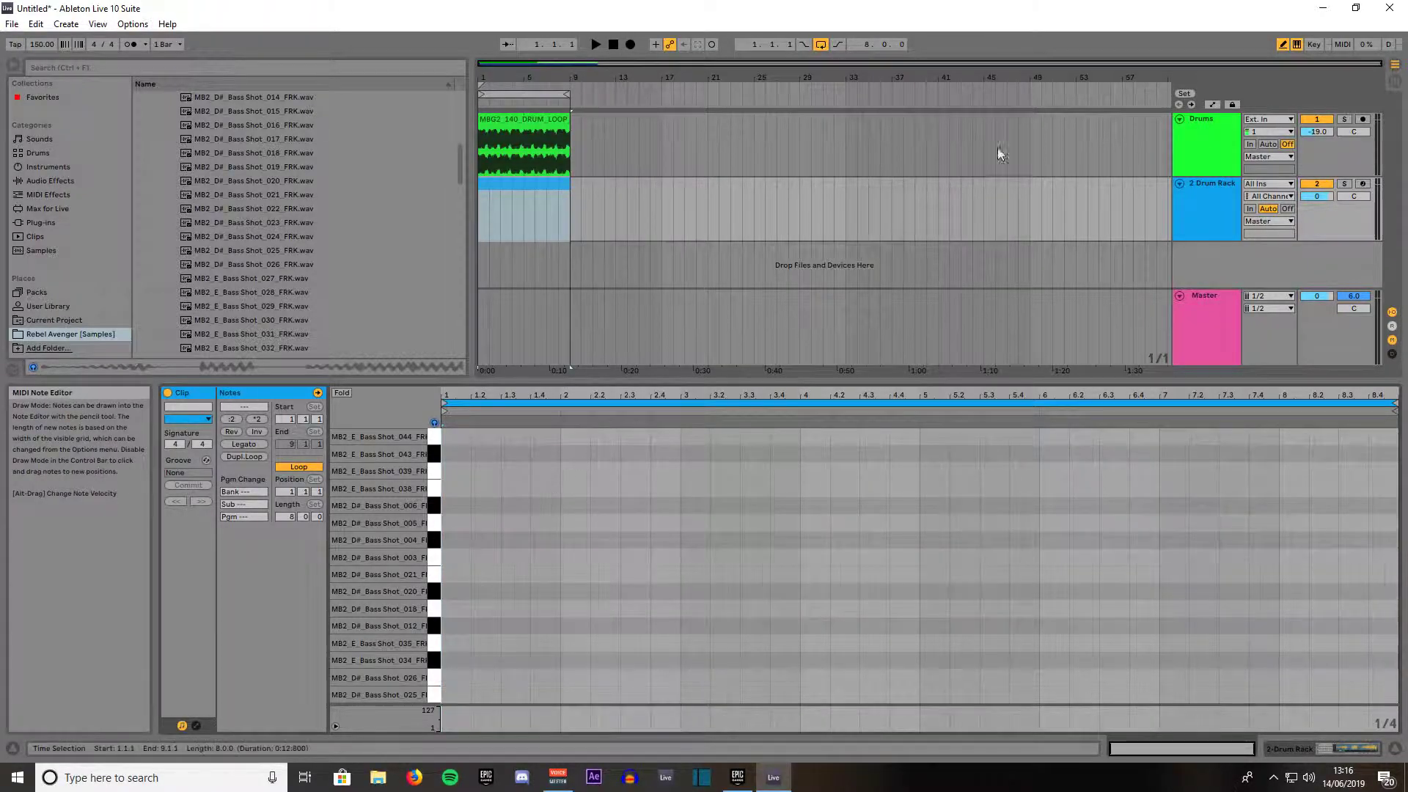
click(1282, 45)
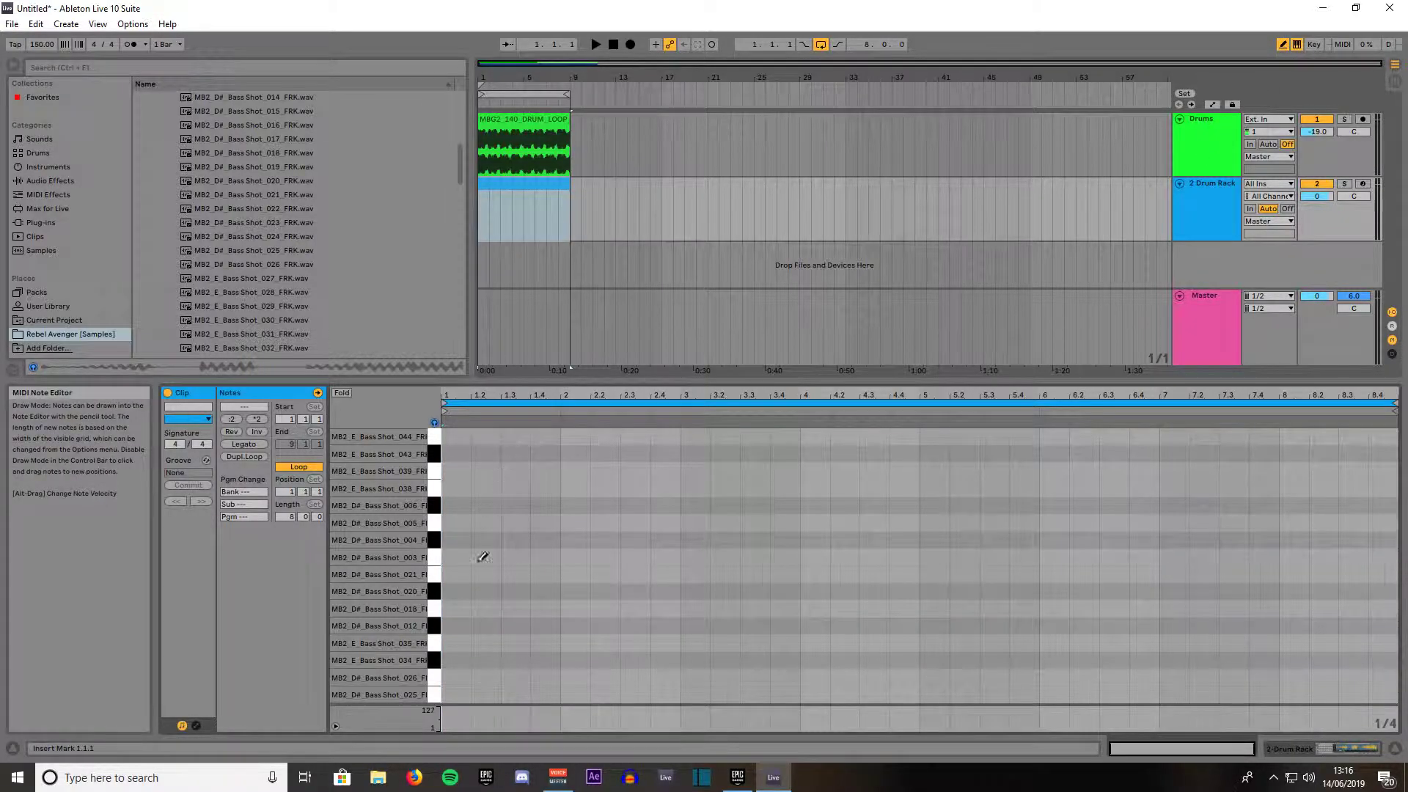
Preview the low pads and draw quarter notes for Bass Shot_025 at 1.1, Bass Shot_034 at 1.2 and Bass Shot_018 at 1.3
click(435, 697)
click(453, 695)
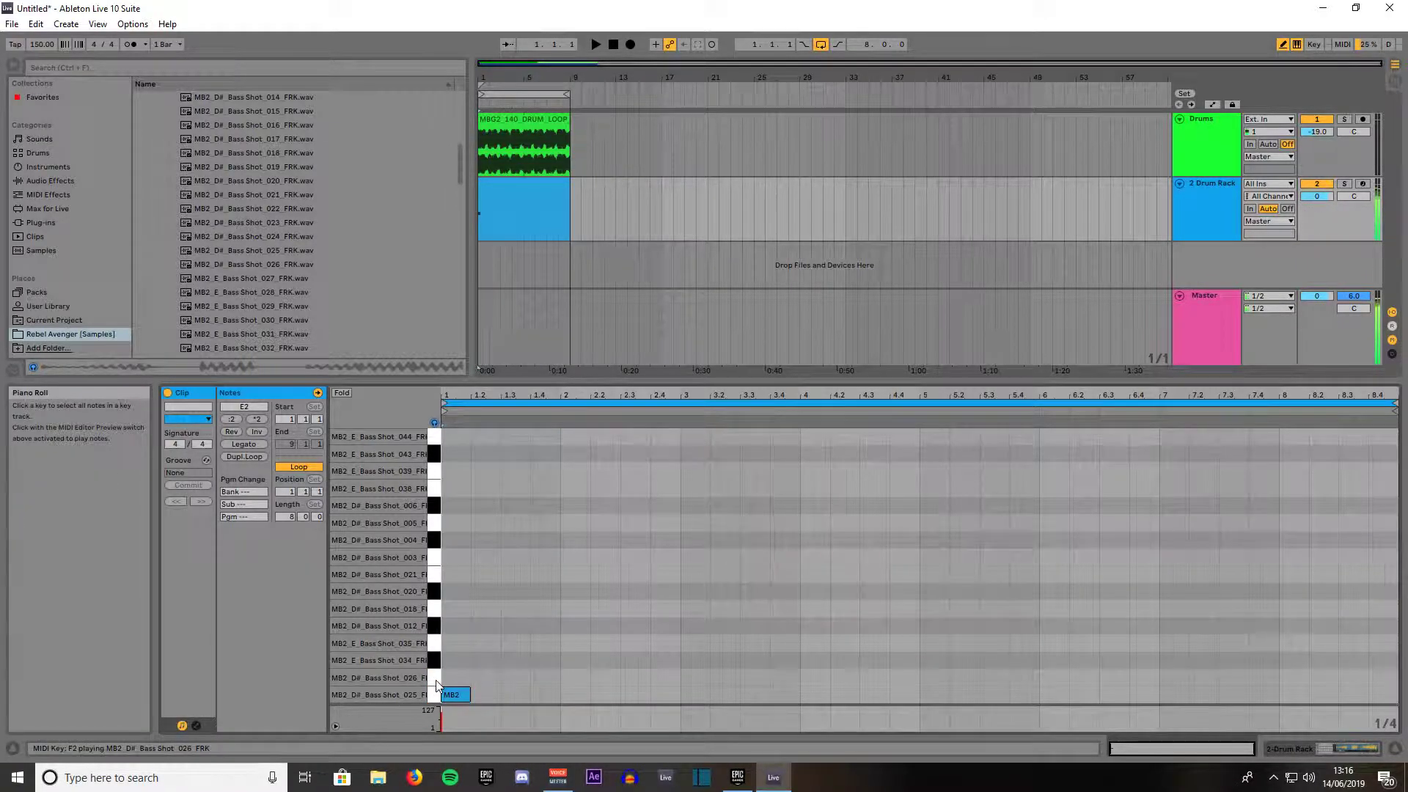
click(486, 658)
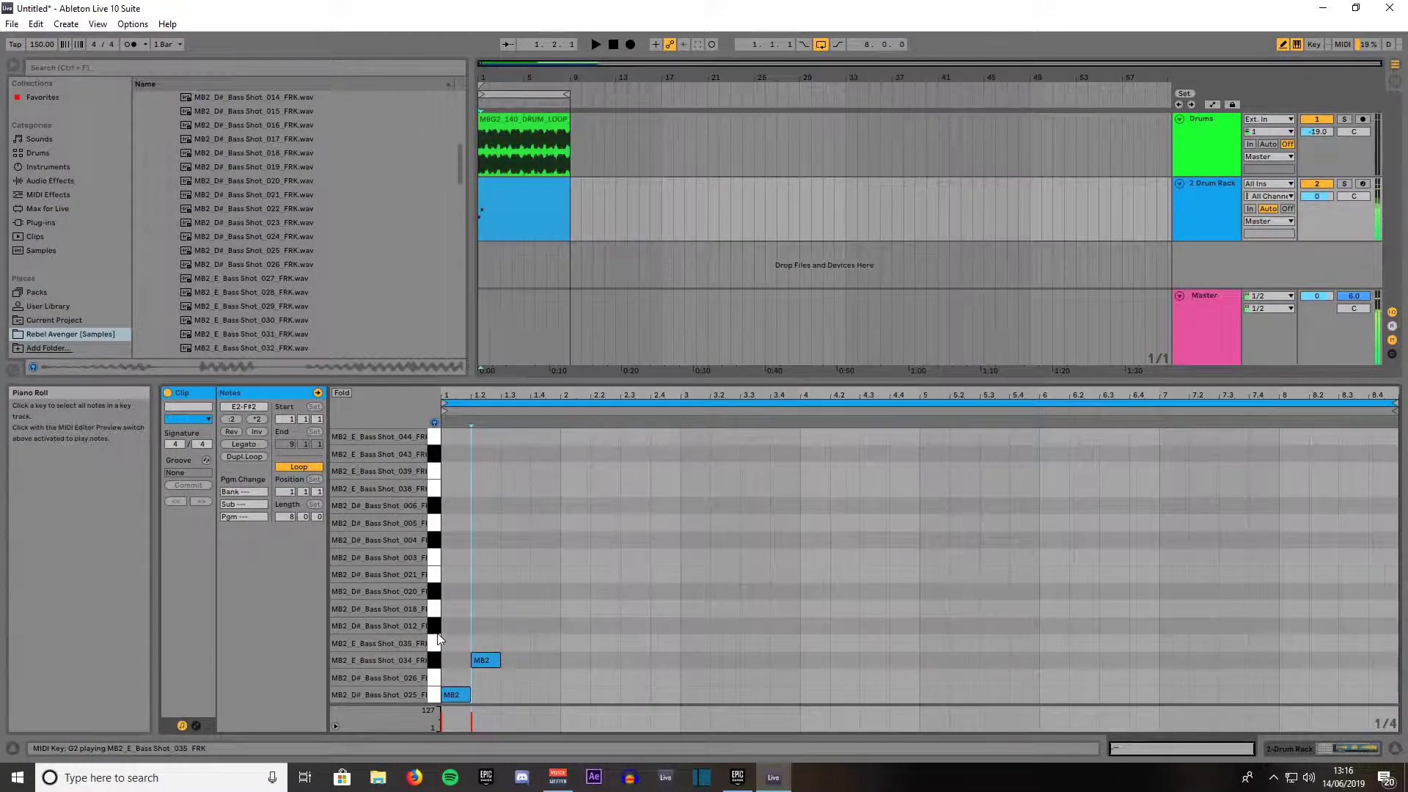
click(437, 627)
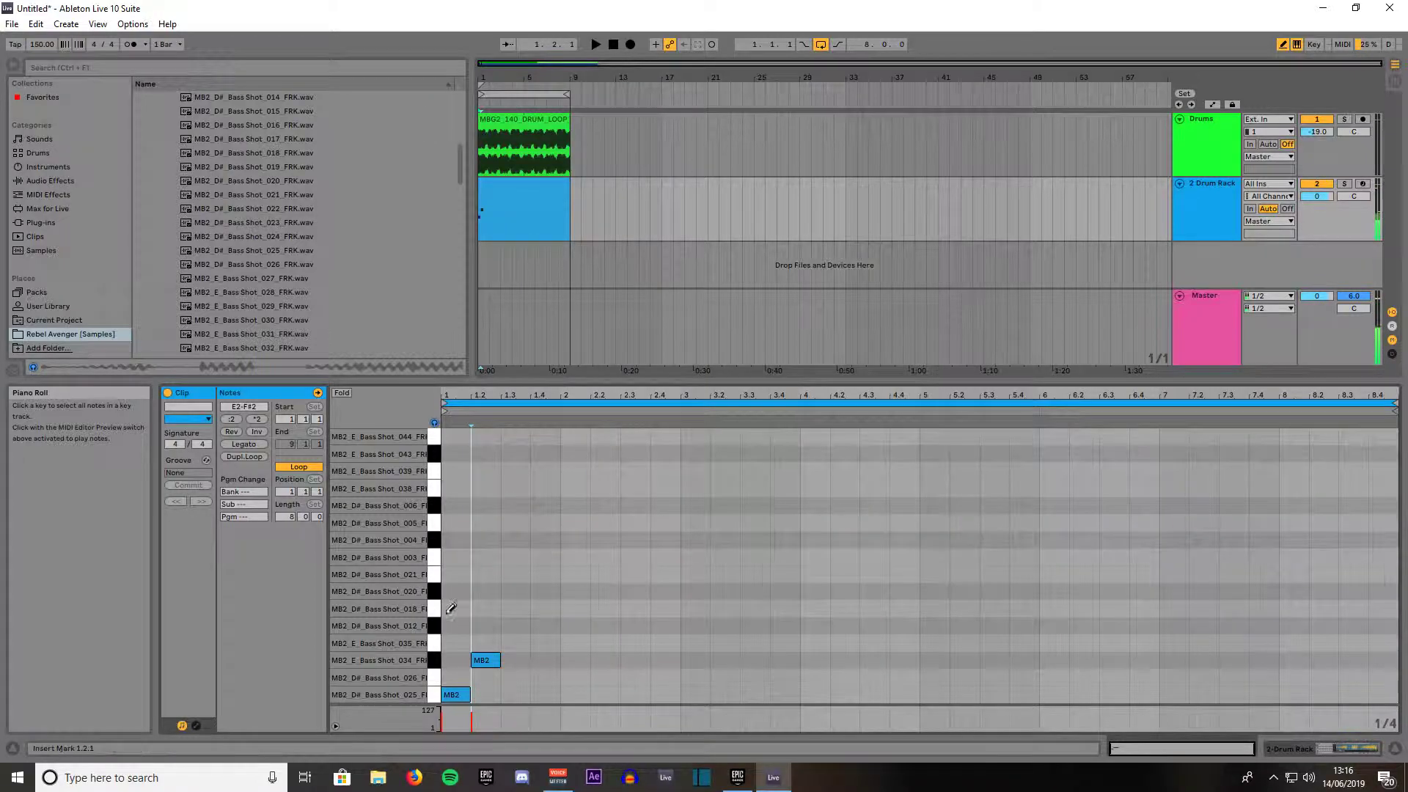
click(512, 609)
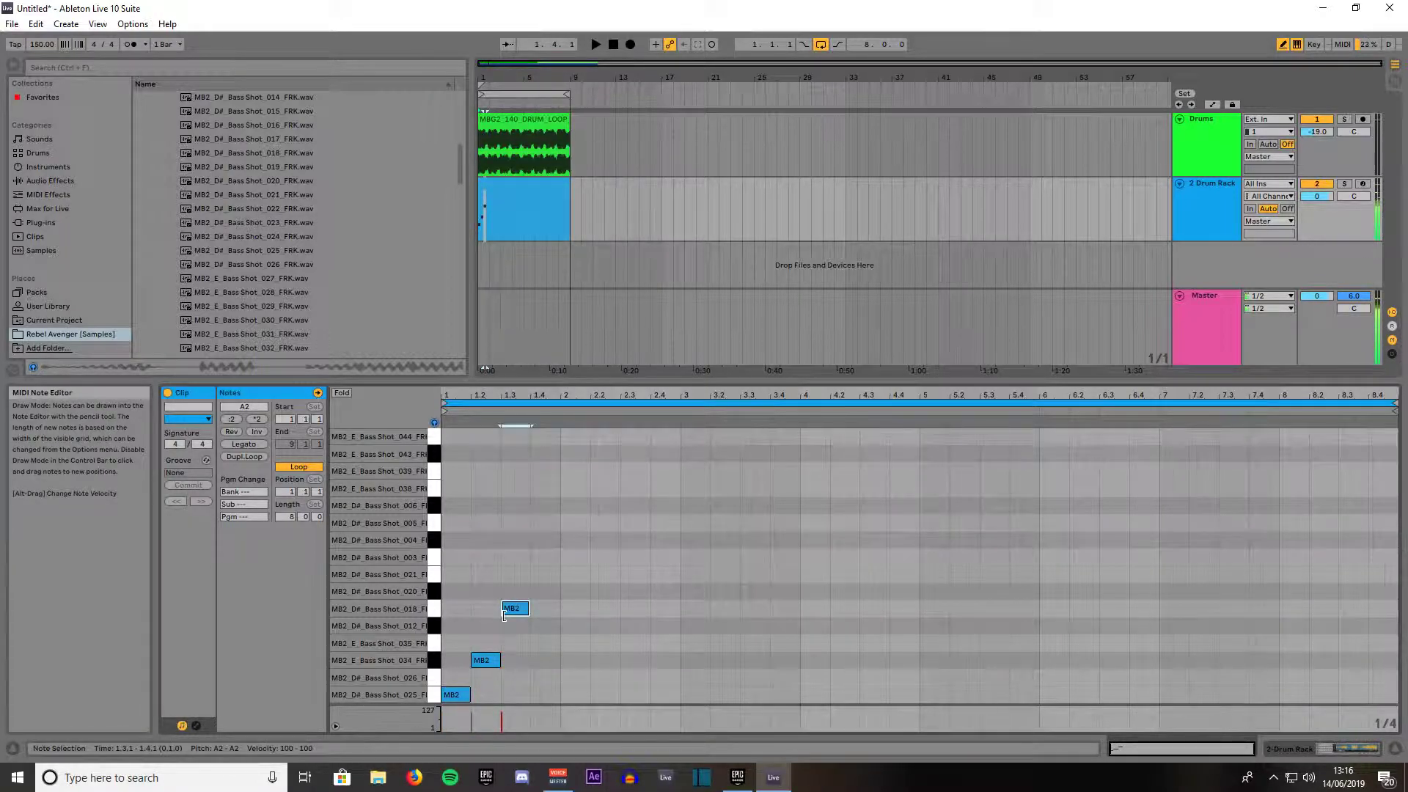
Play back the opening notes and extend the Bass Shot_018 note to the start of bar 2
key(space)
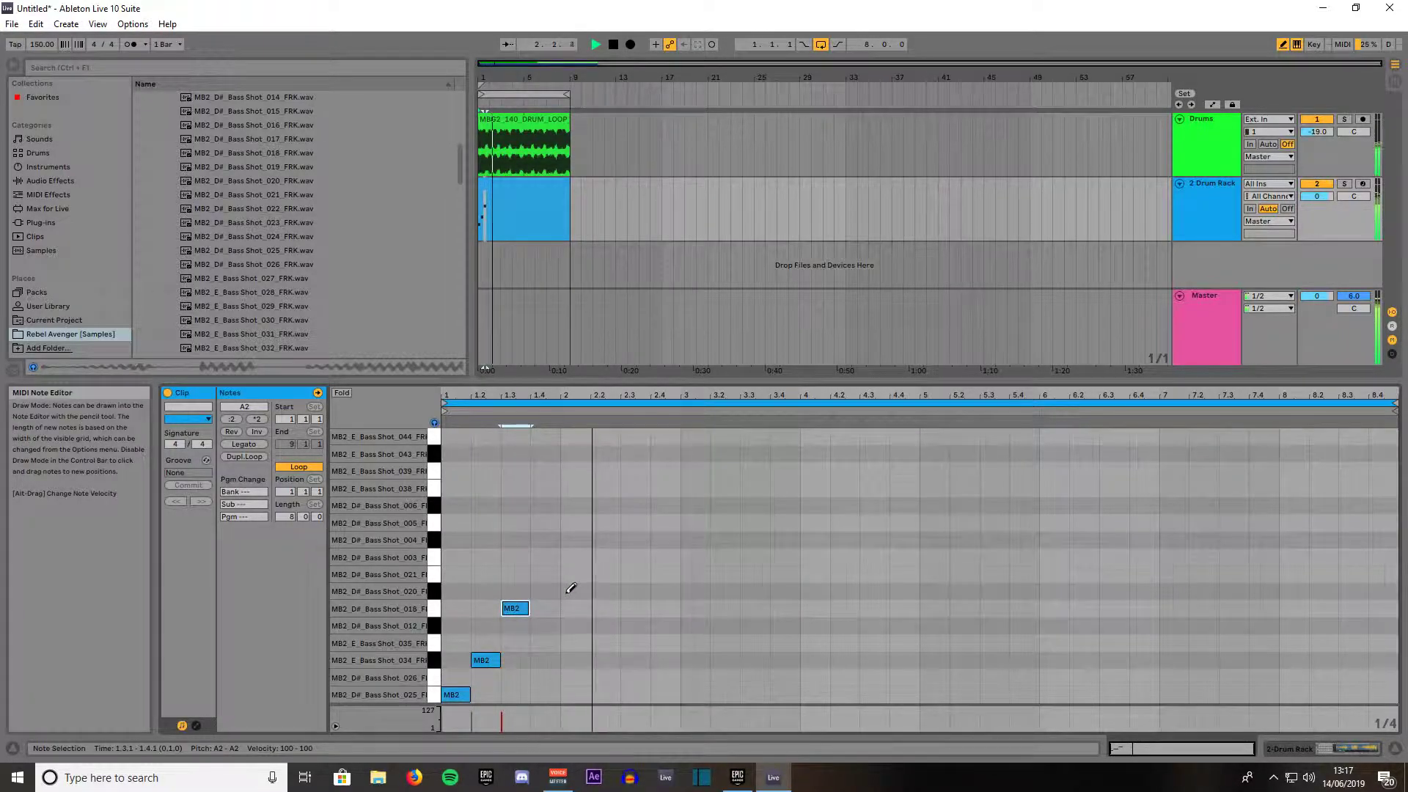
key(space)
drag(528, 608, 560, 608)
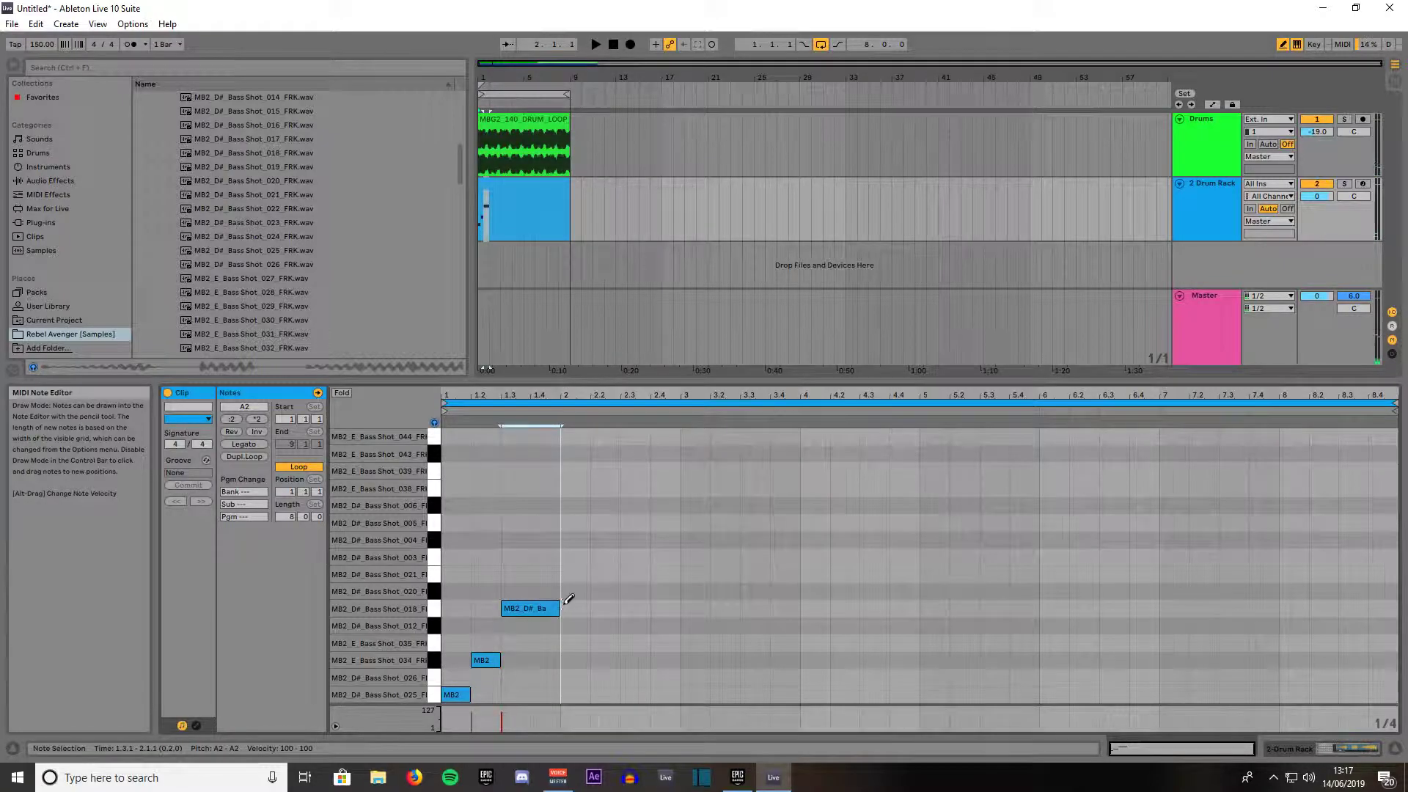
Draw a Bass Shot_021 note at the start of bar 2 and, checking with playback, extend it to 3.2
click(432, 581)
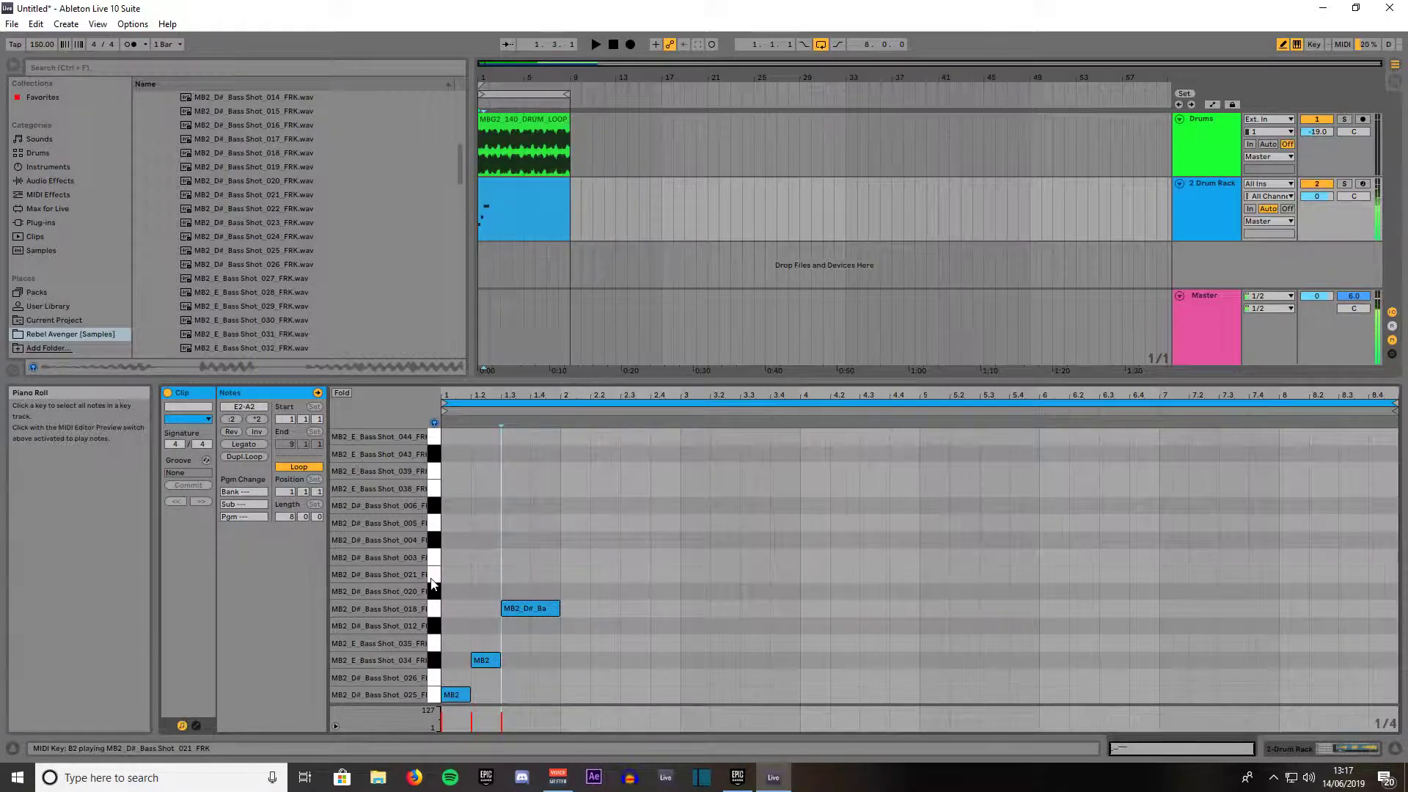
click(583, 575)
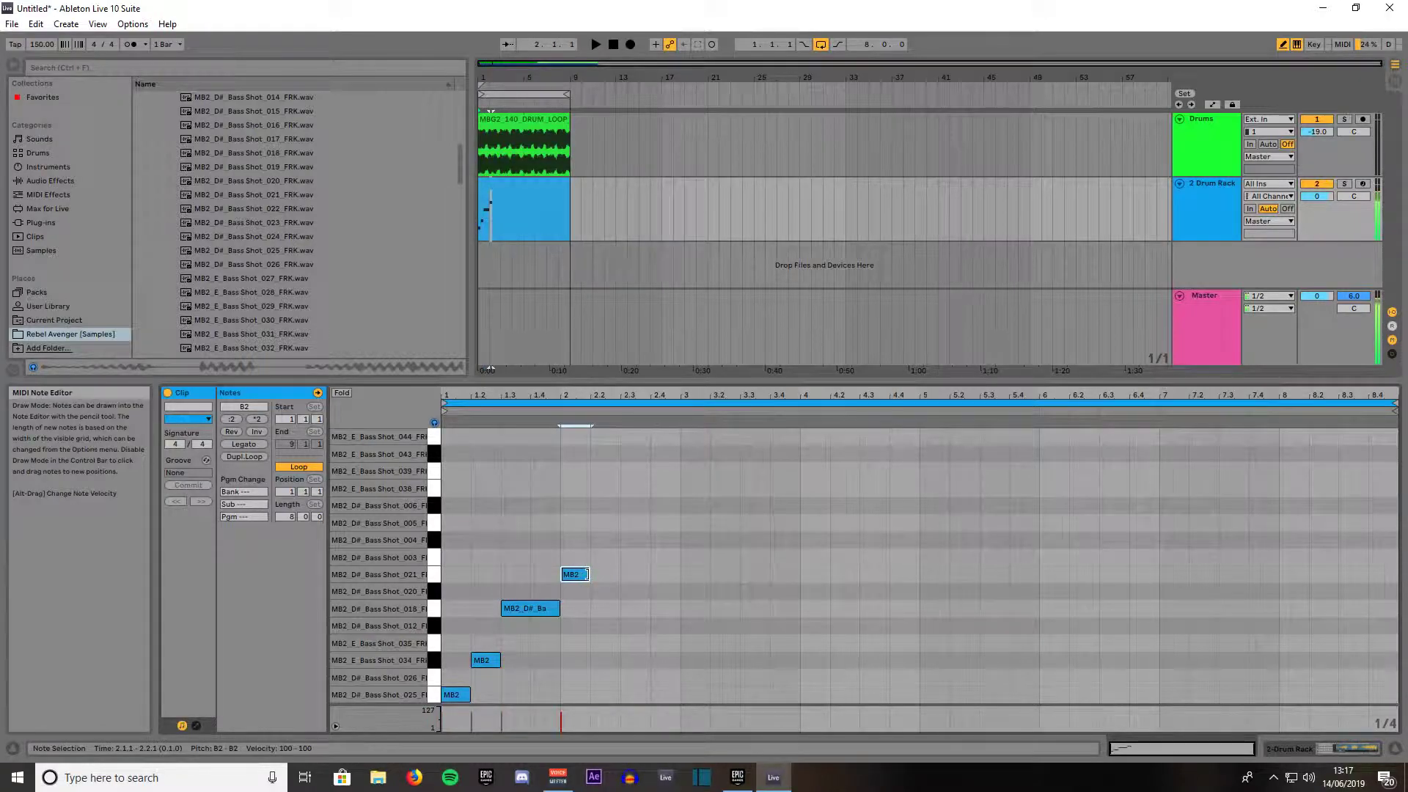
drag(588, 575, 623, 571)
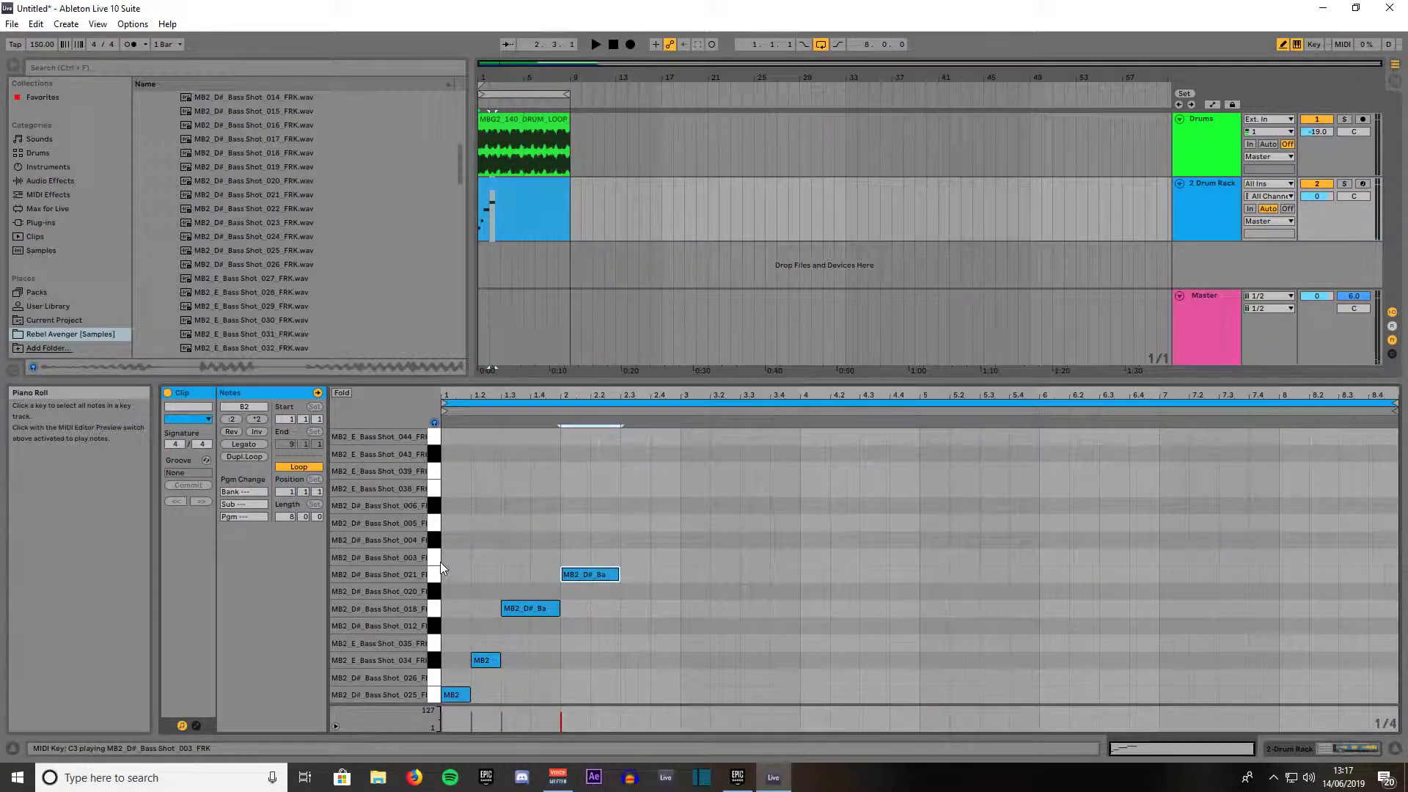
key(space)
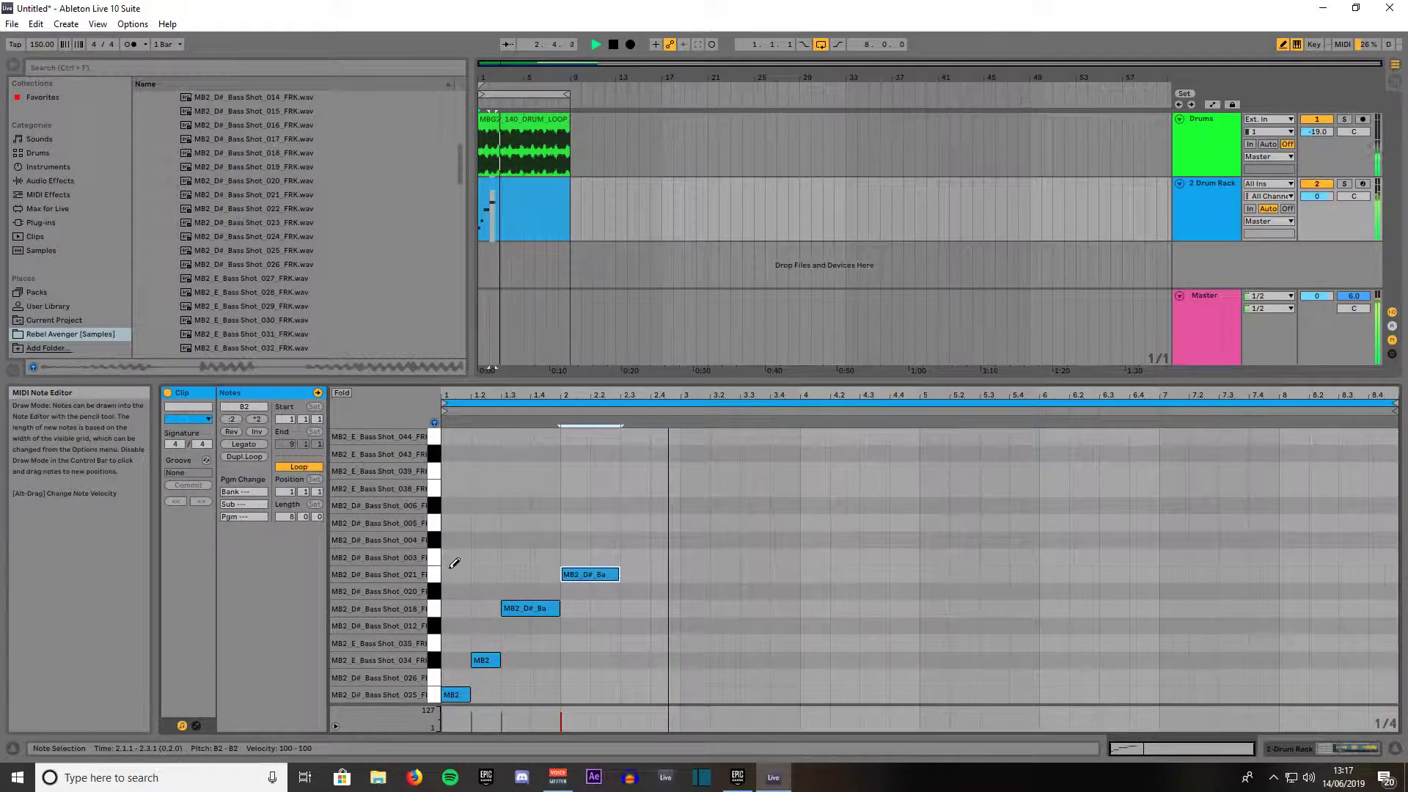
key(space)
key(space)
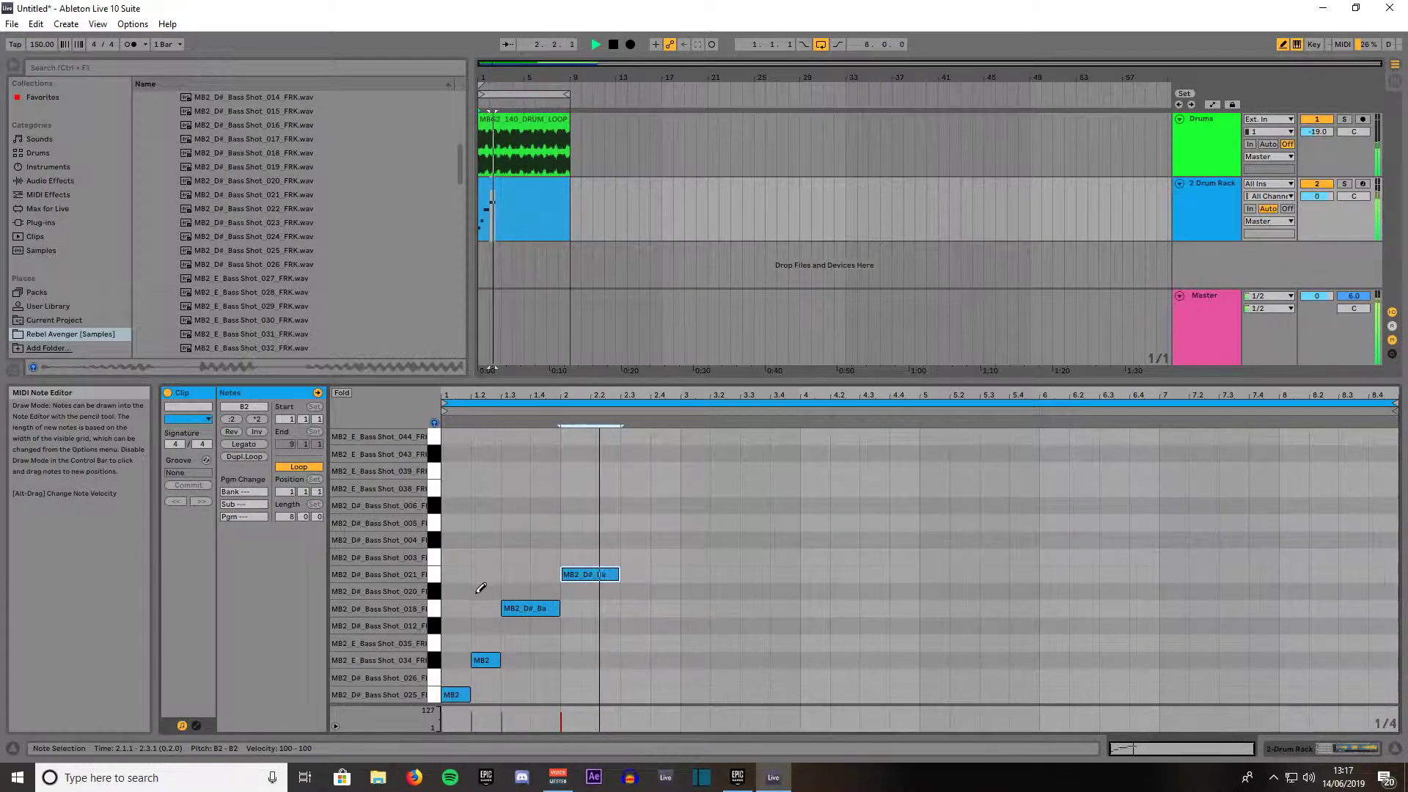
key(space)
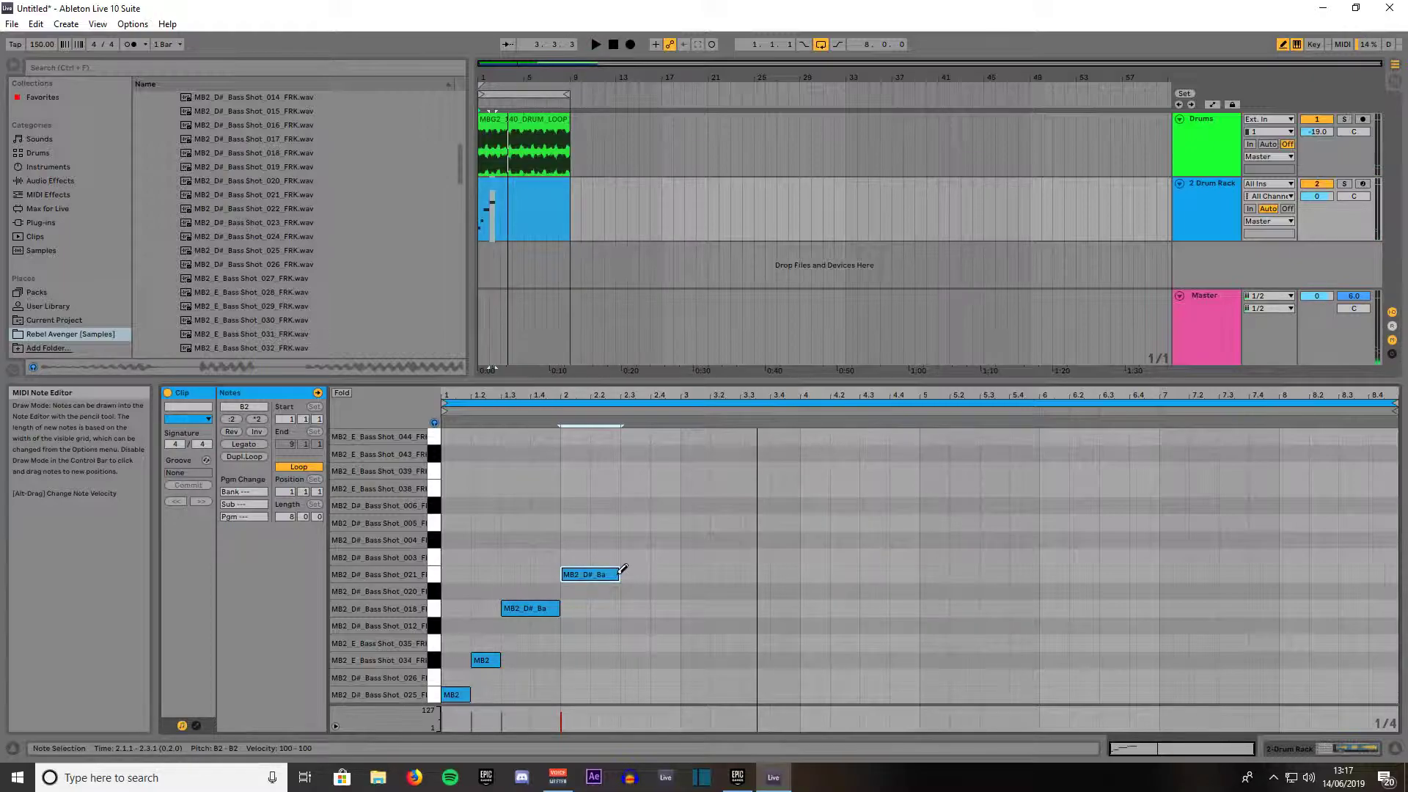
drag(619, 575, 710, 577)
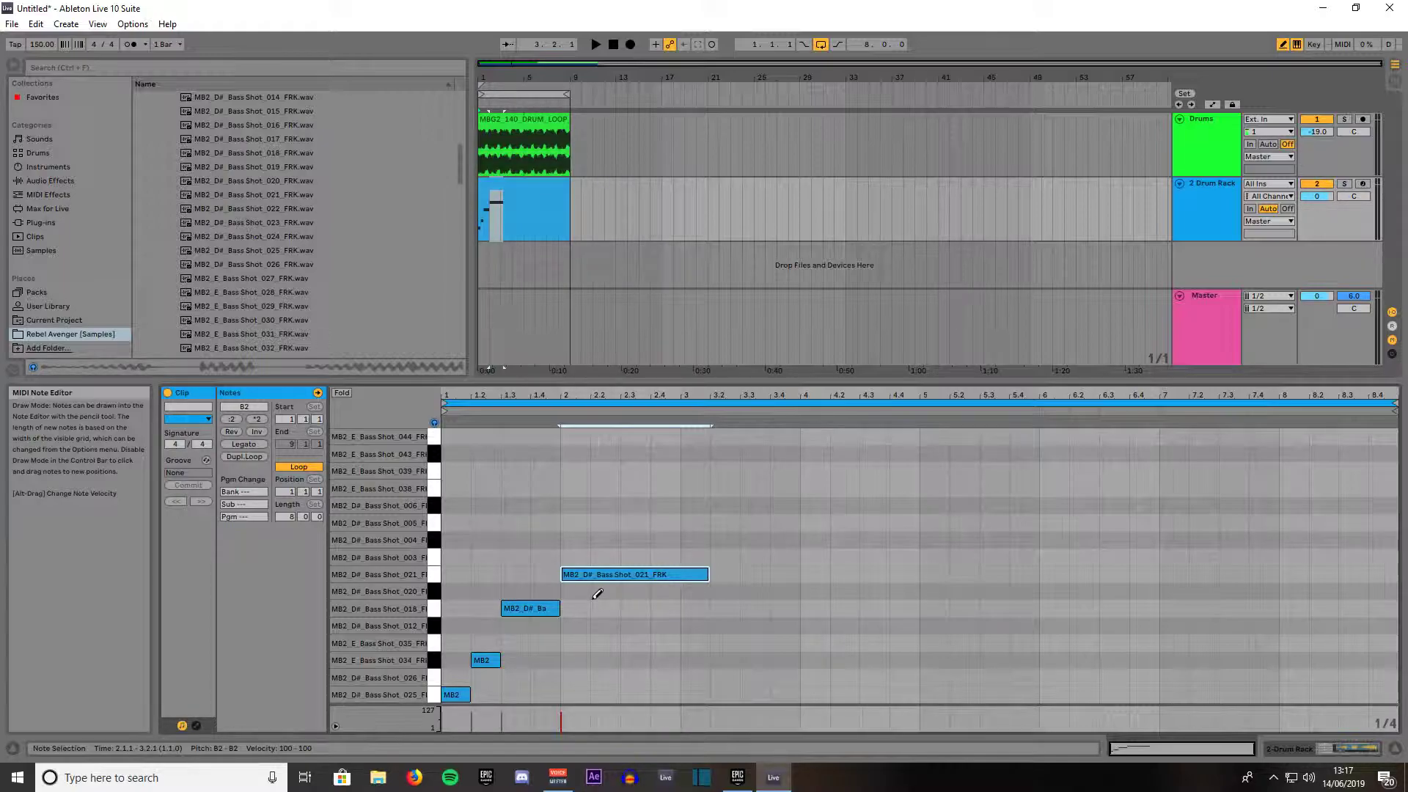
Preview the pads and draw quarter notes for Bass Shot_004 at 3.2, Bass Shot_005 at 3.3 and Bass Shot_006 at 3.4
click(435, 561)
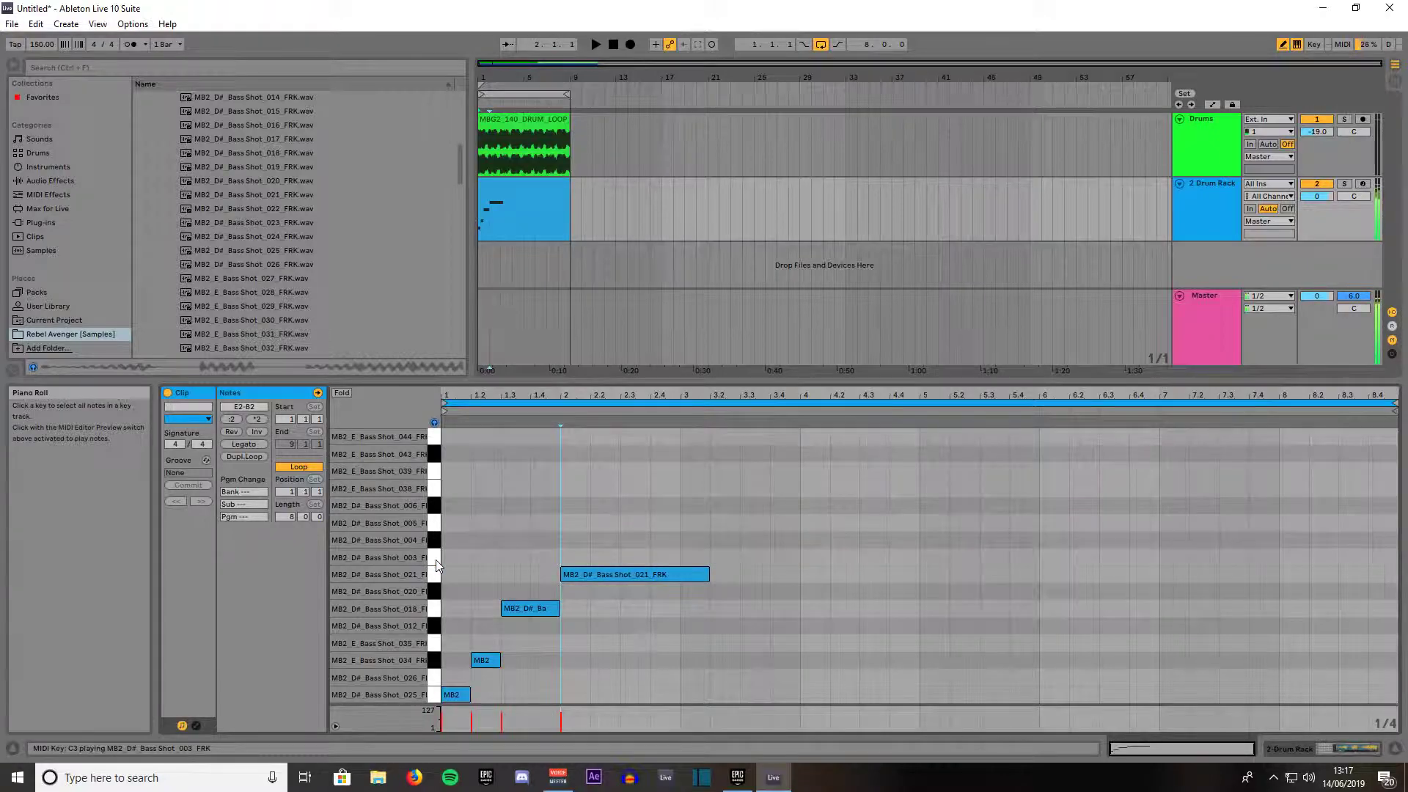
click(723, 542)
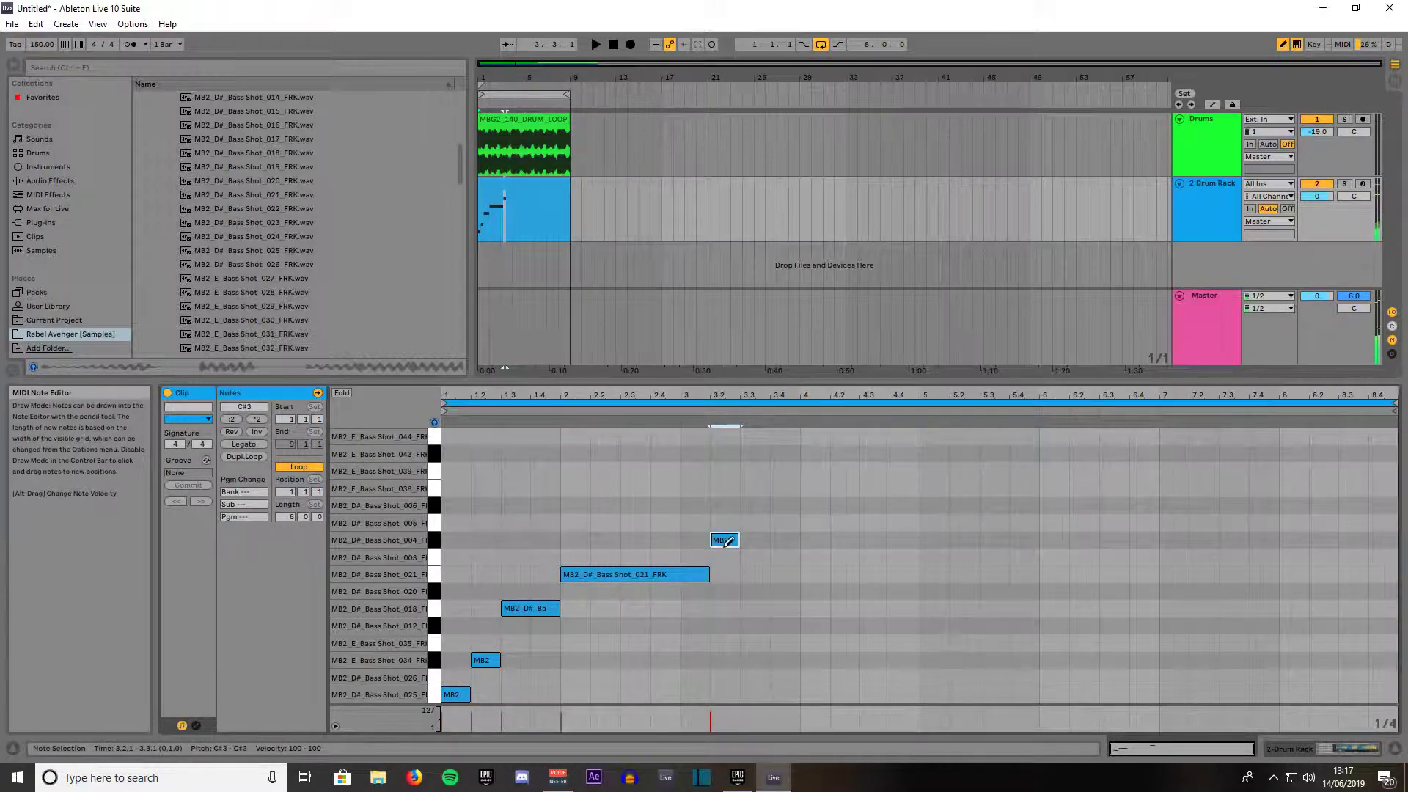
click(437, 522)
click(754, 521)
click(434, 510)
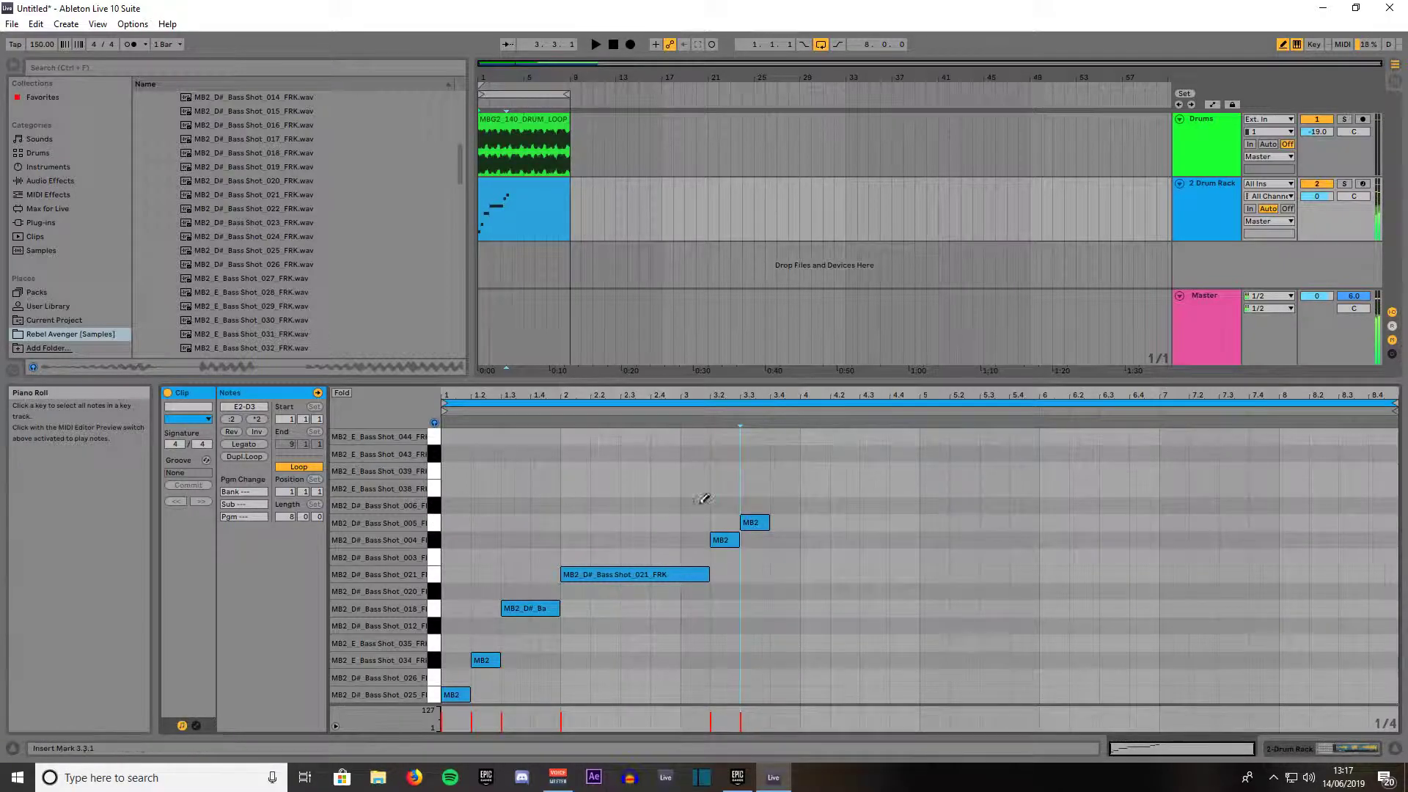
click(792, 505)
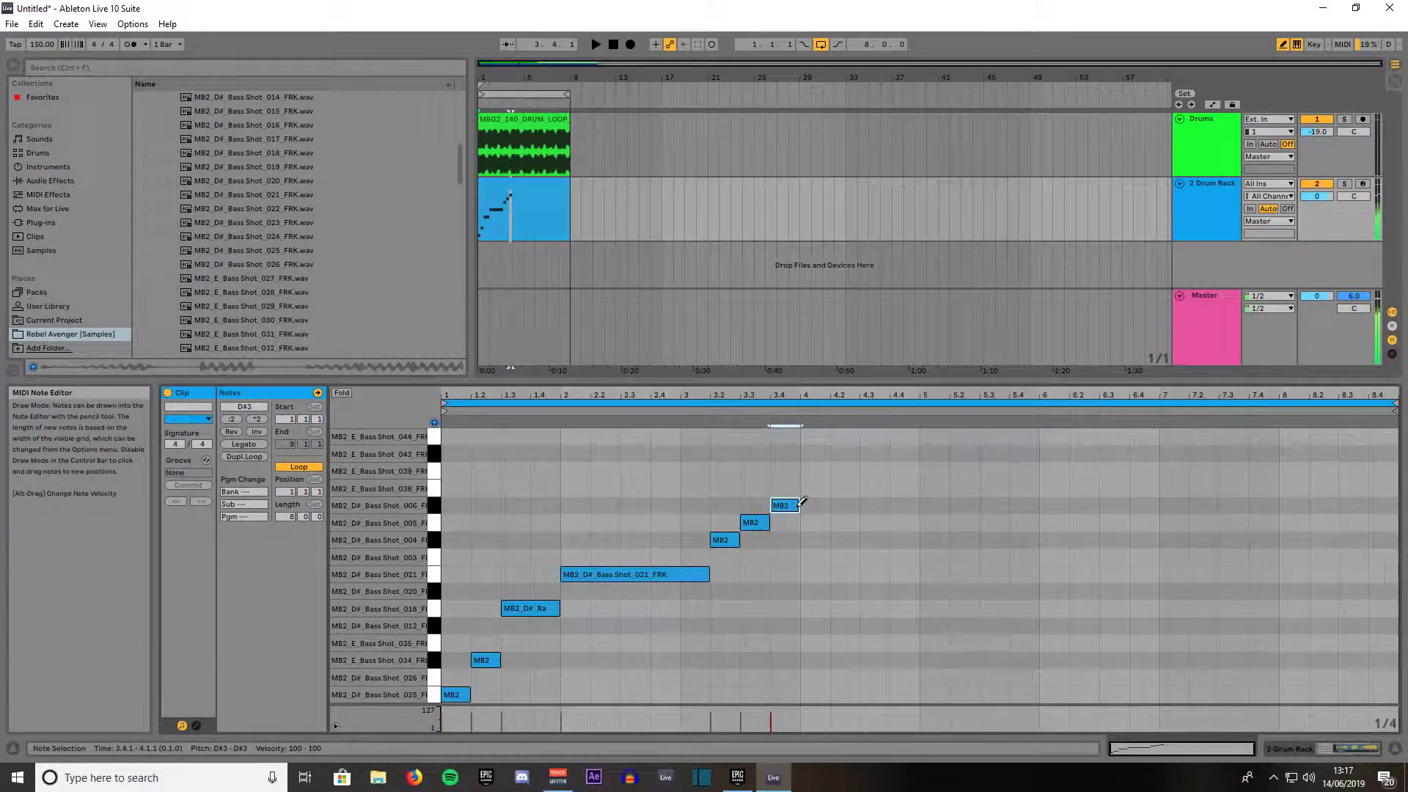
Fill bar 4 with quarter notes: Bass Shot_039 at 4.1 and 4.2, Bass Shot_044 at 4.3 and Bass Shot_038 at 4.4
click(433, 488)
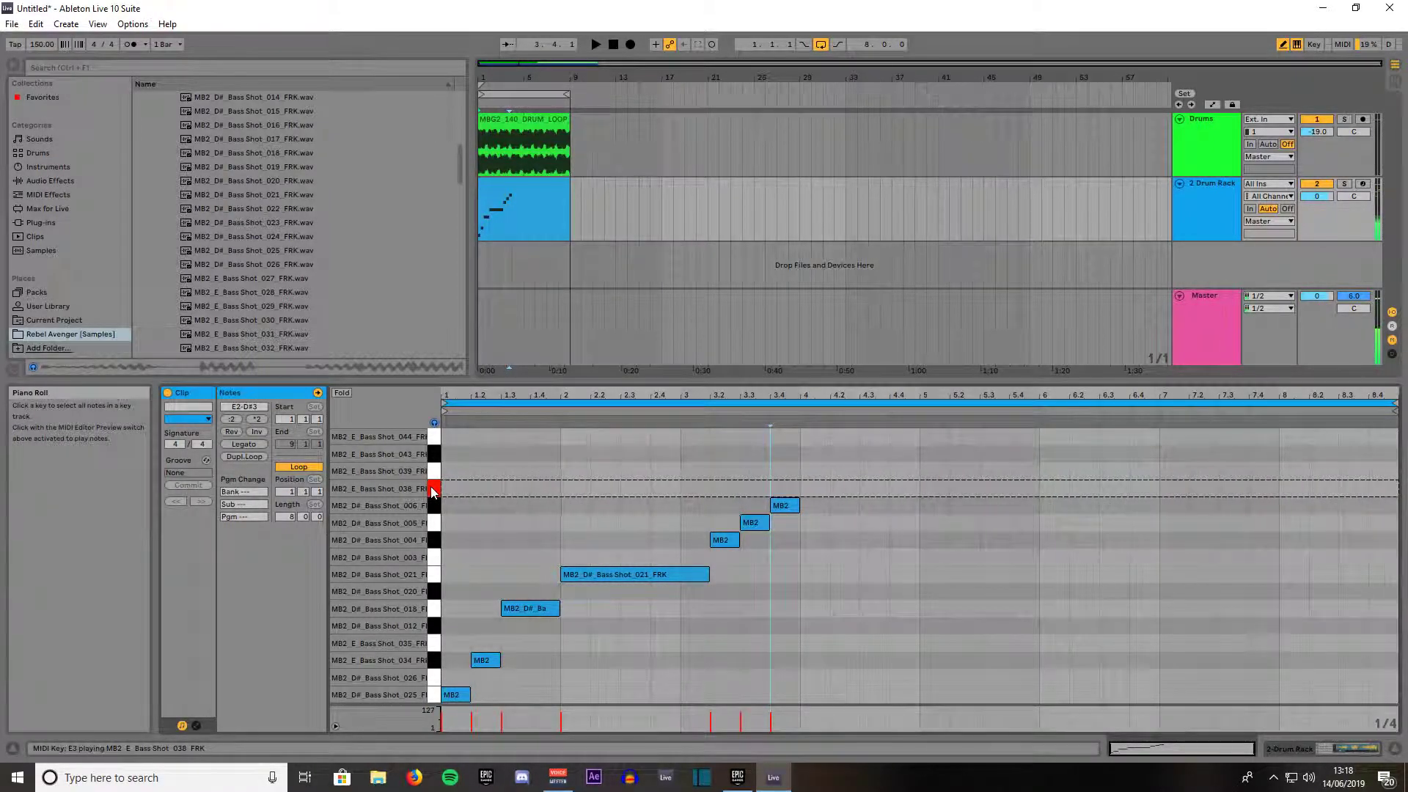
click(907, 485)
click(437, 472)
click(814, 470)
click(844, 470)
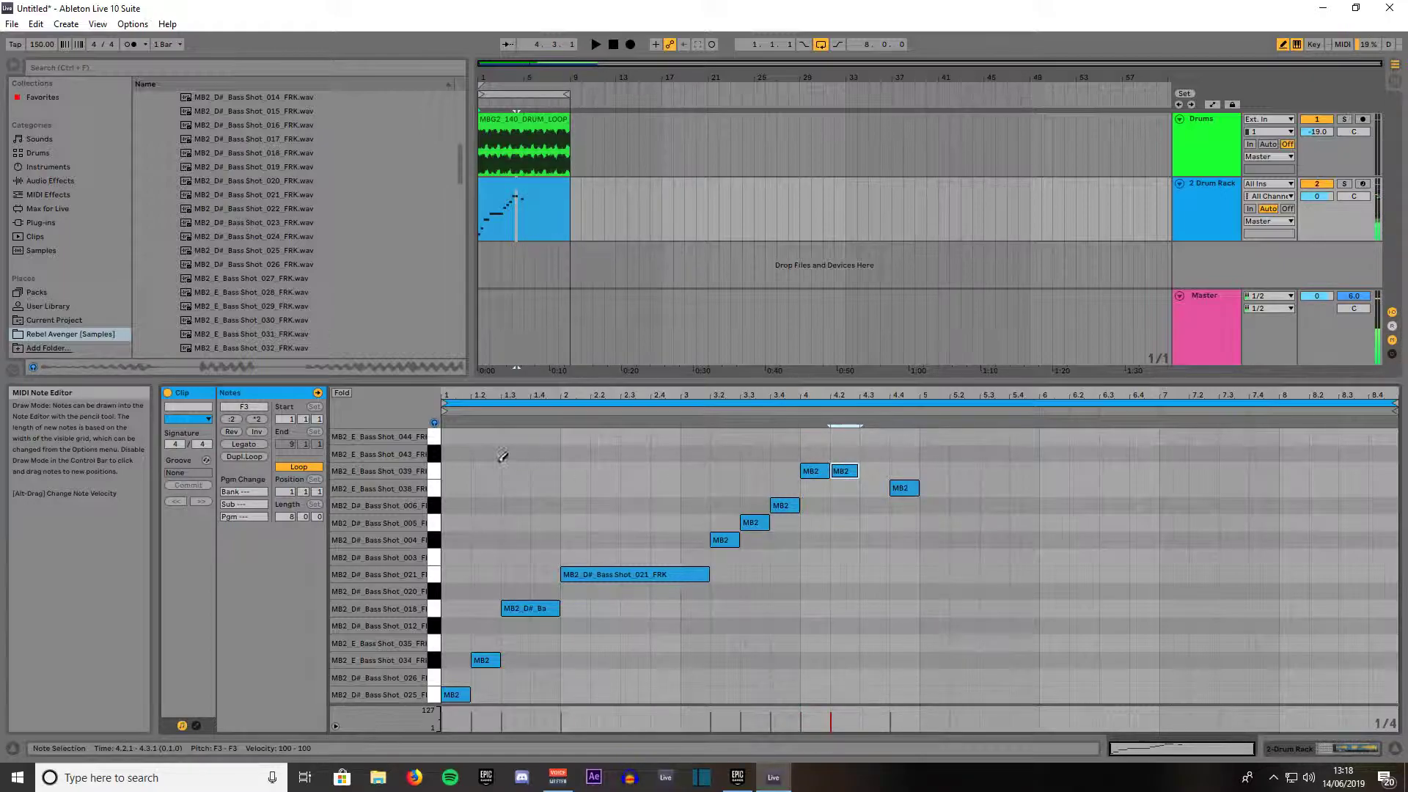
click(437, 442)
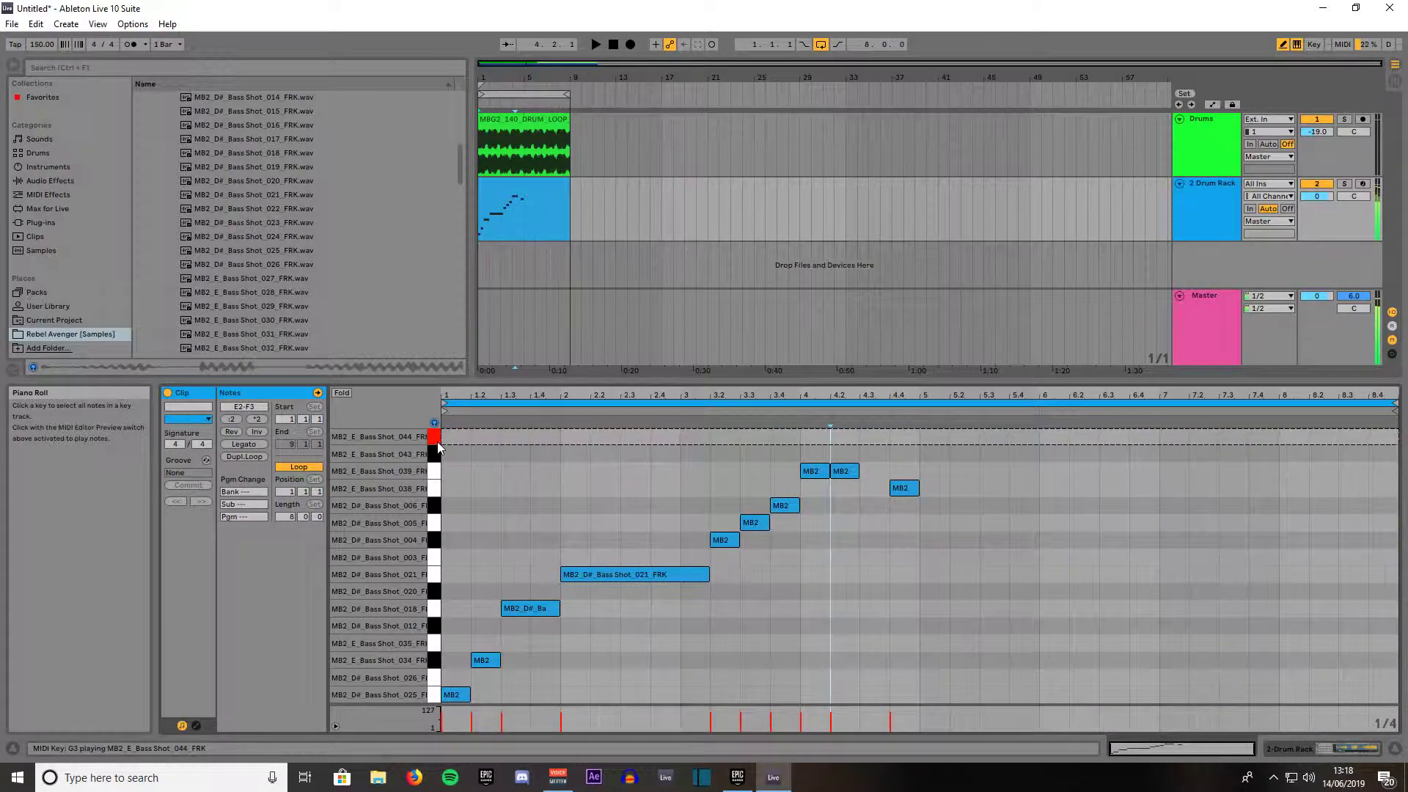
click(875, 436)
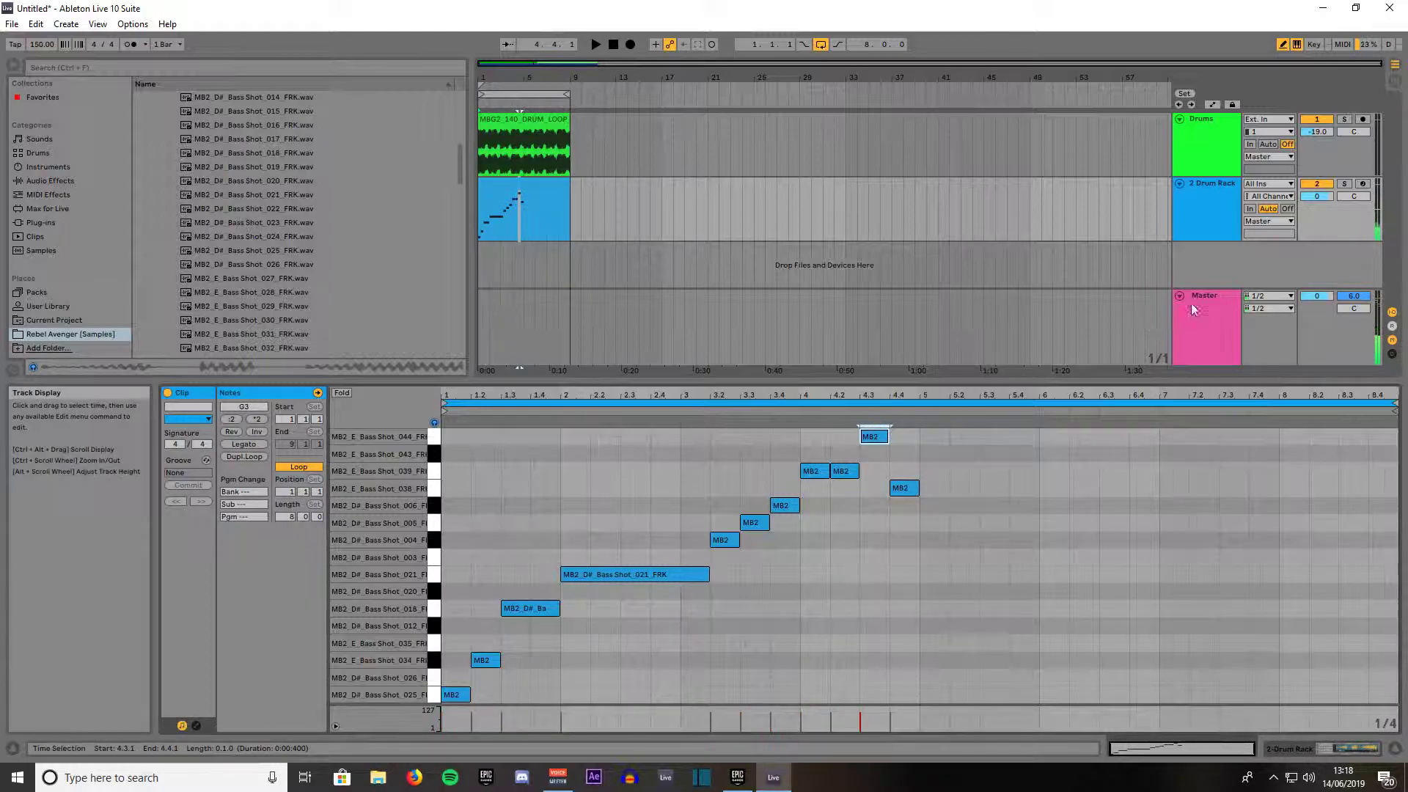
Lower the Drum Rack track's volume to -9.0 dB and solo the track
drag(1321, 197, 1320, 209)
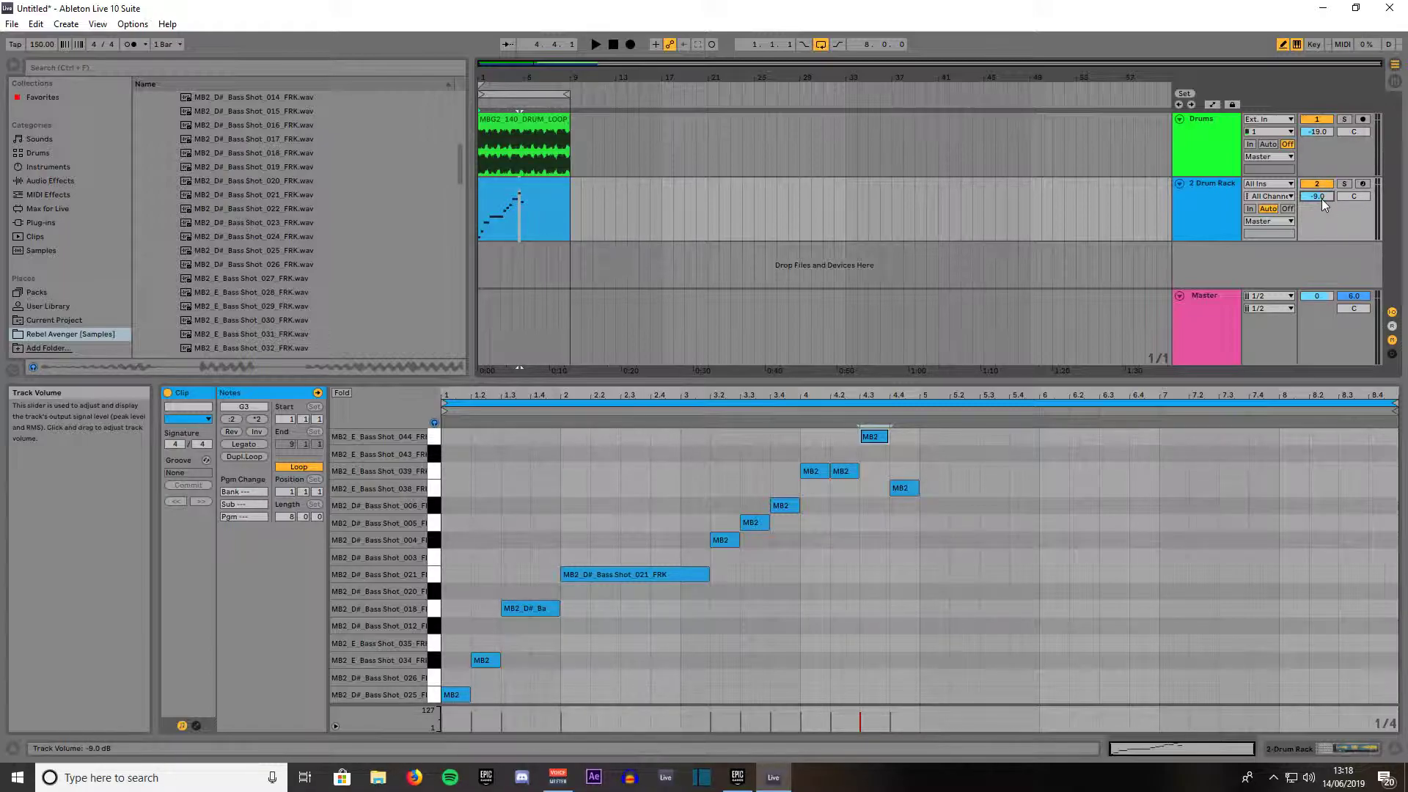
click(1345, 183)
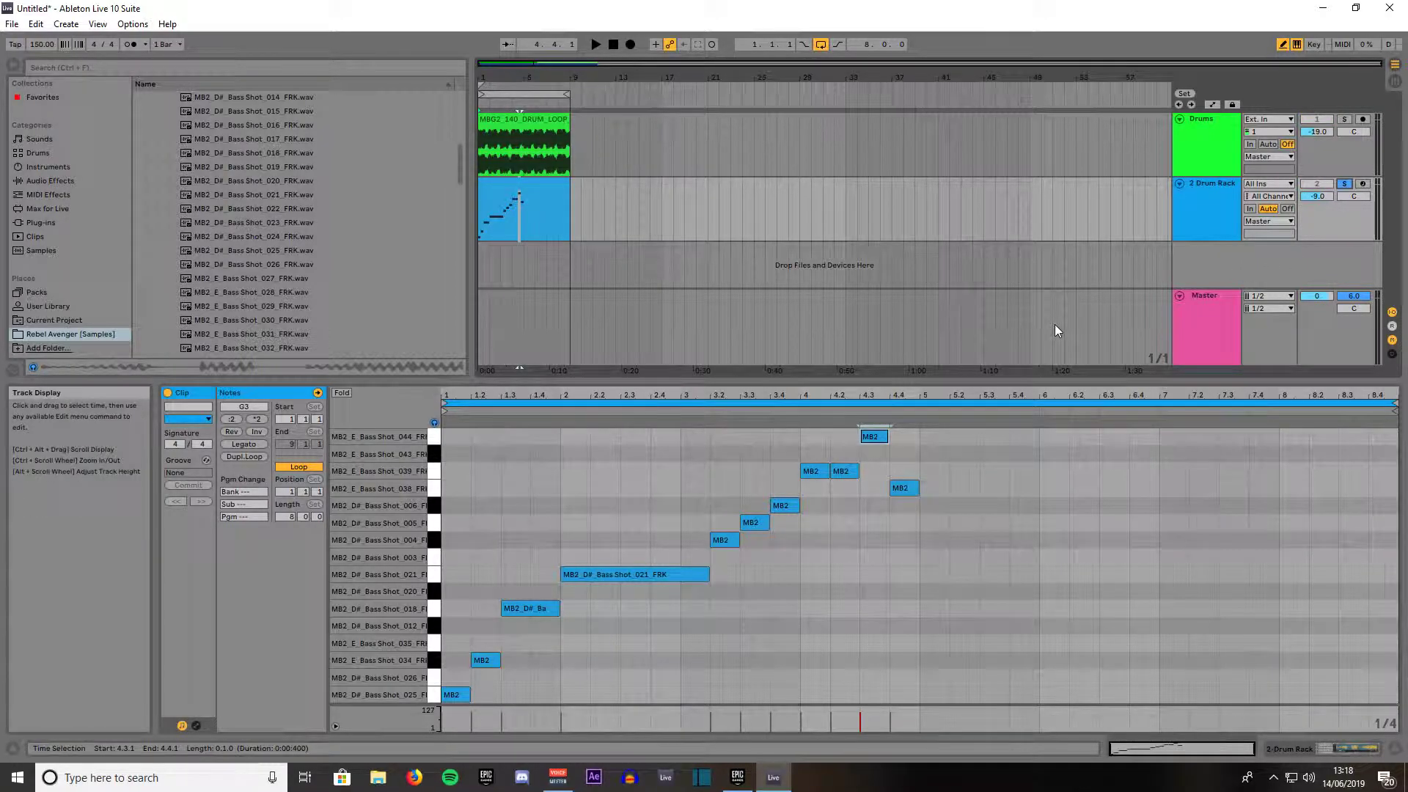
Play the soloed bass pattern, leave draw mode and duplicate all notes of bars 1–4 into bars 5–8
key(space)
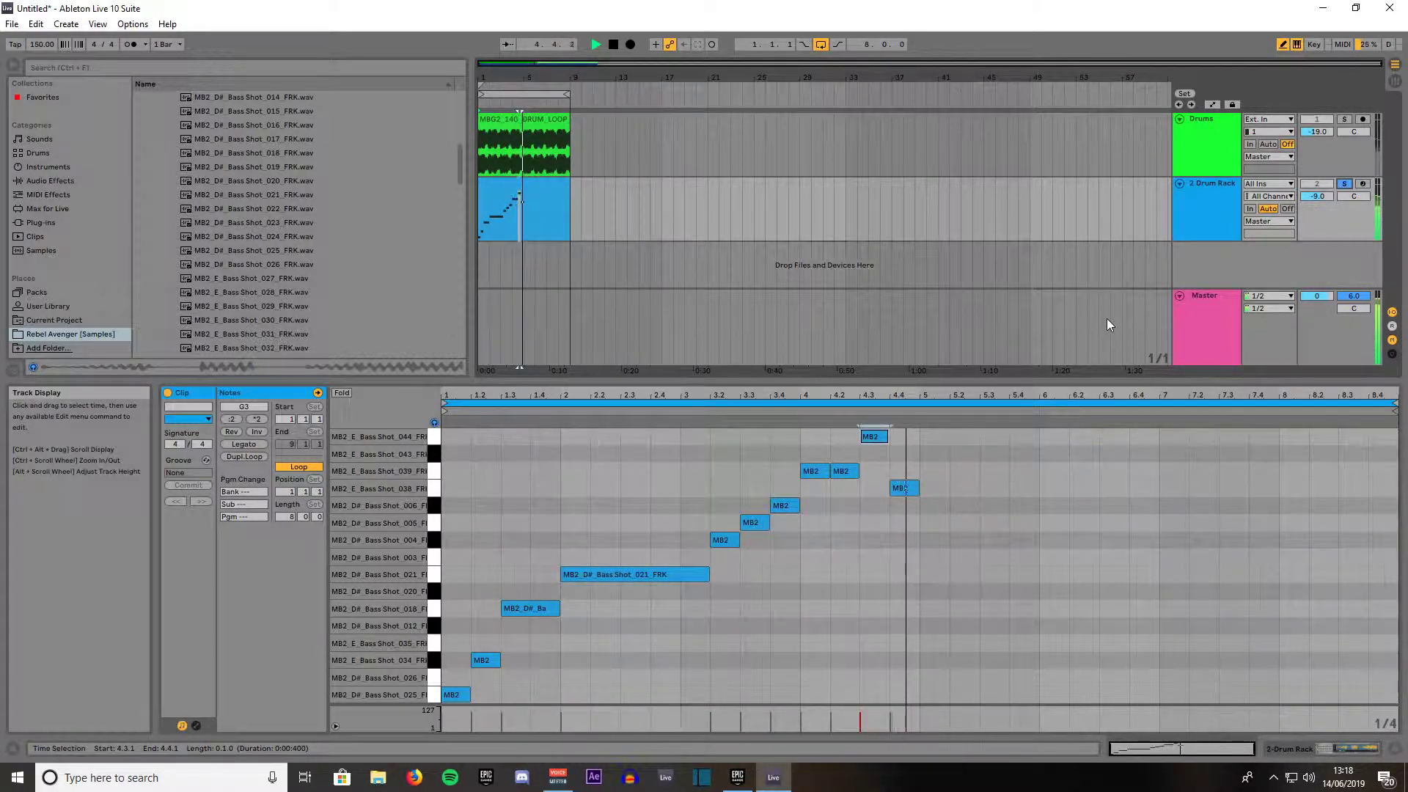
key(space)
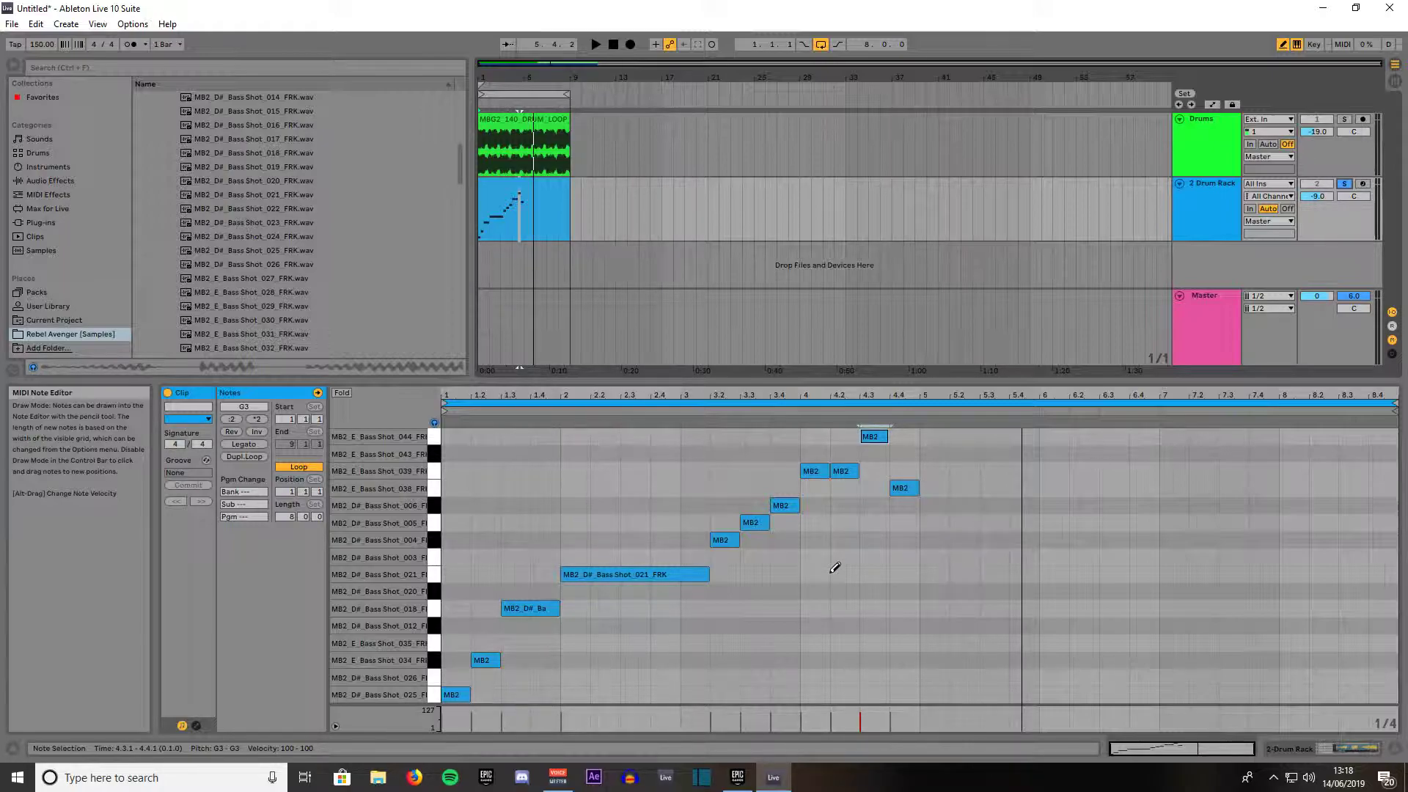
key(b)
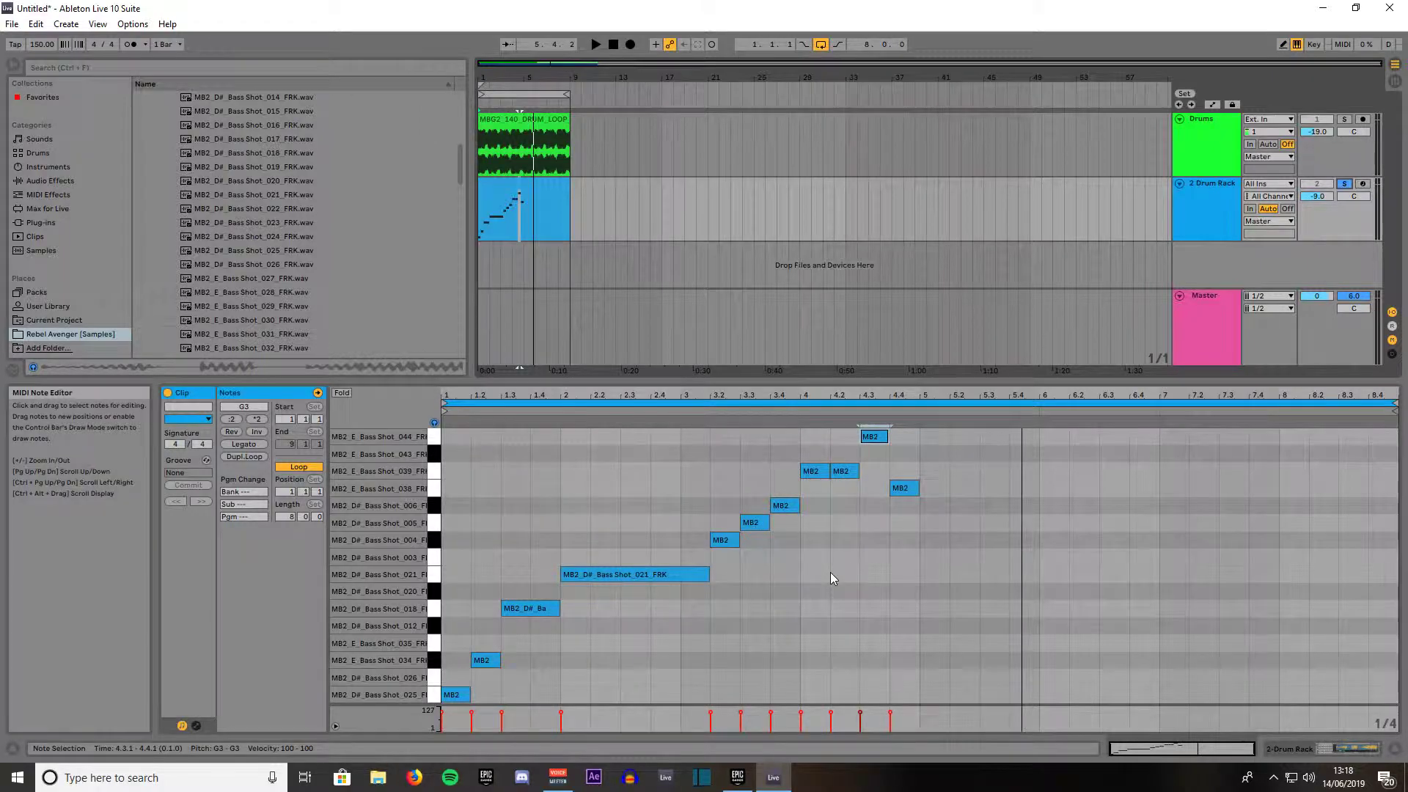
click(832, 573)
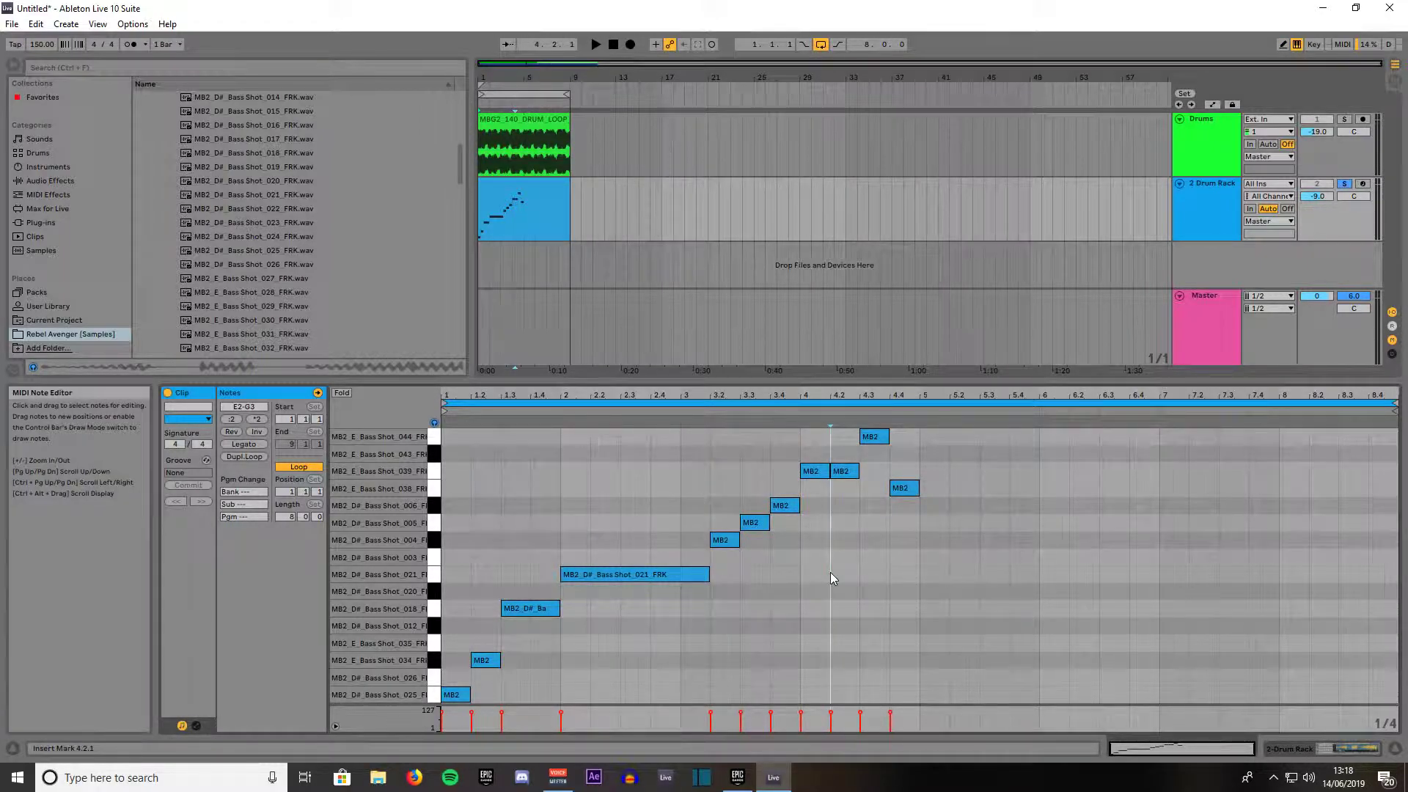
key(ctrl+a)
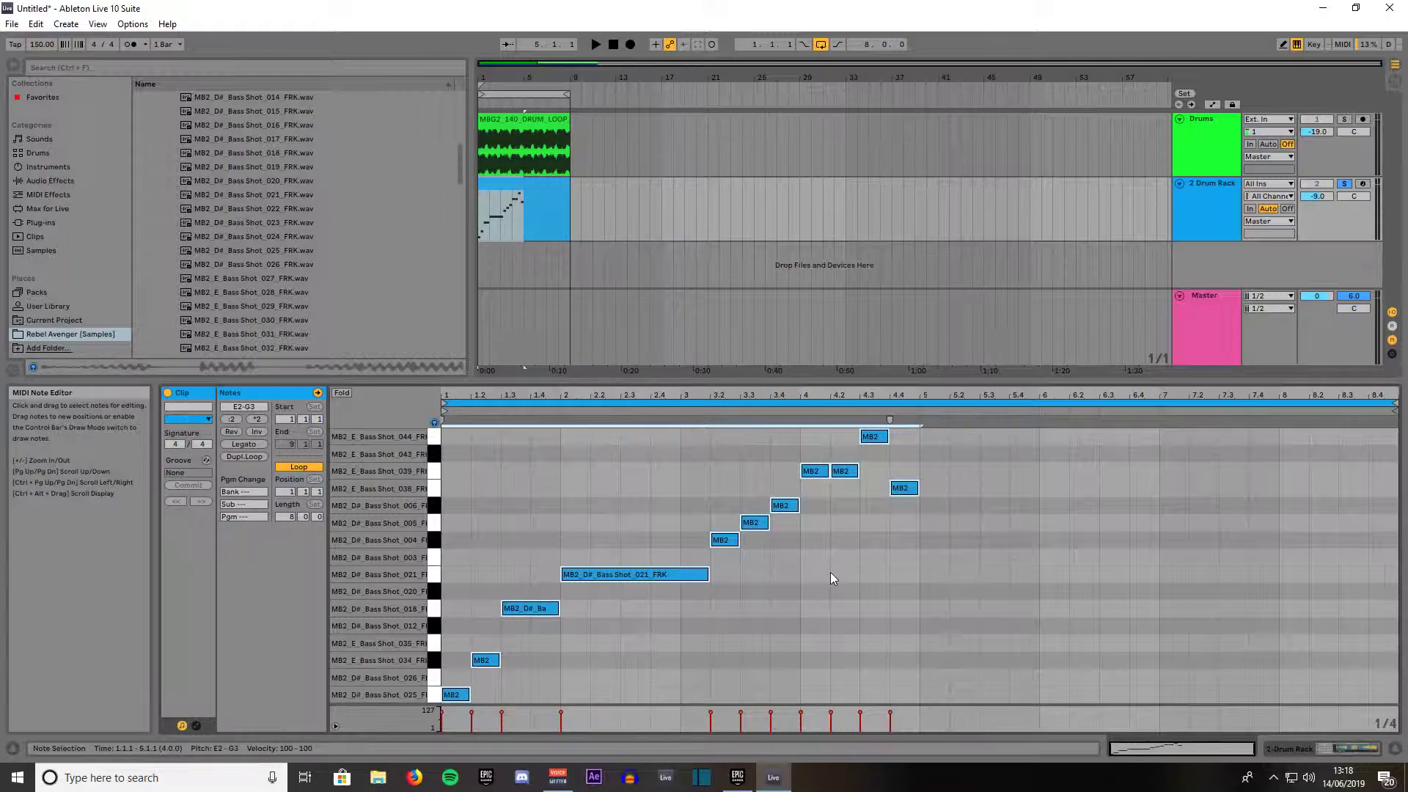
key(ctrl+d)
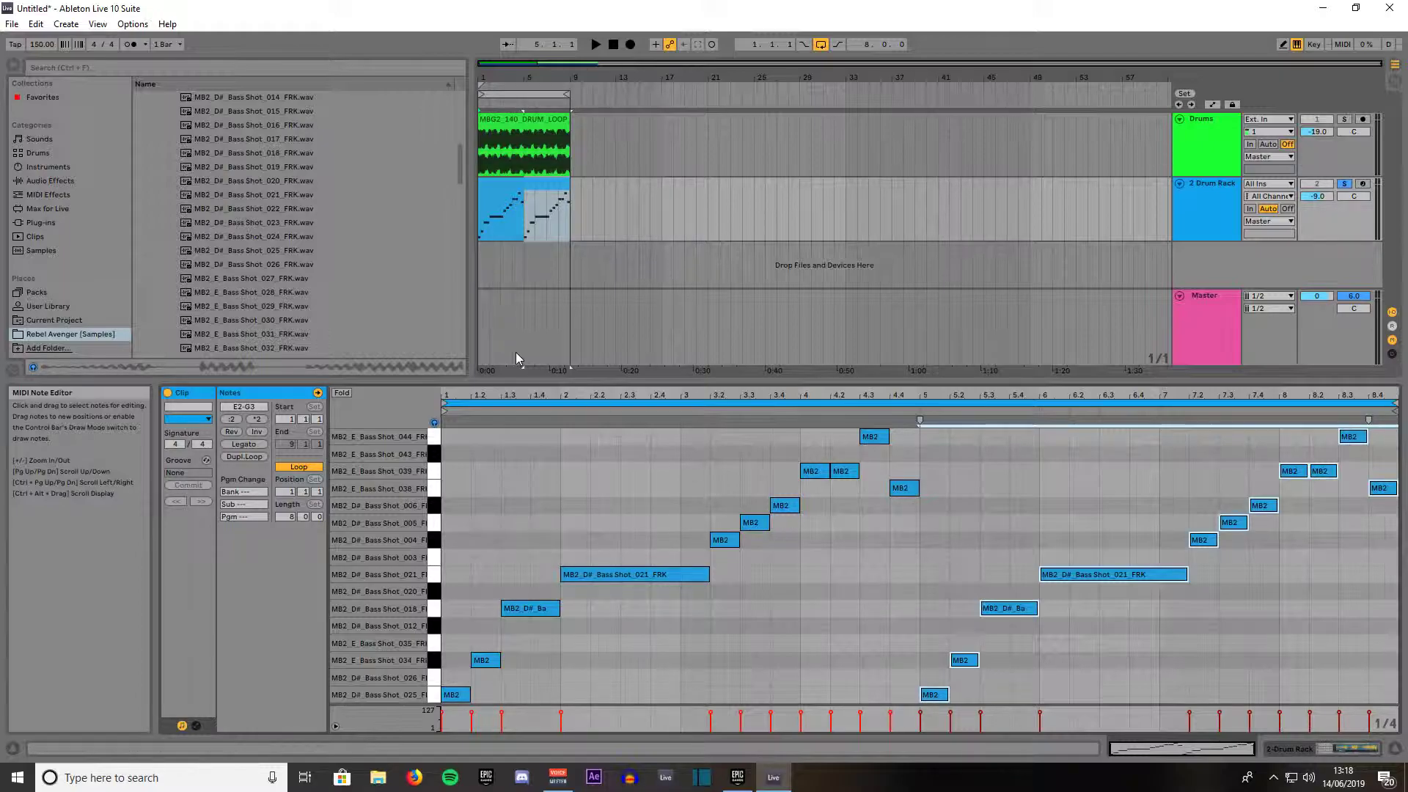
Unsolo the Drum Rack track and play the eight-bar bass and drum loop from the start
click(1345, 184)
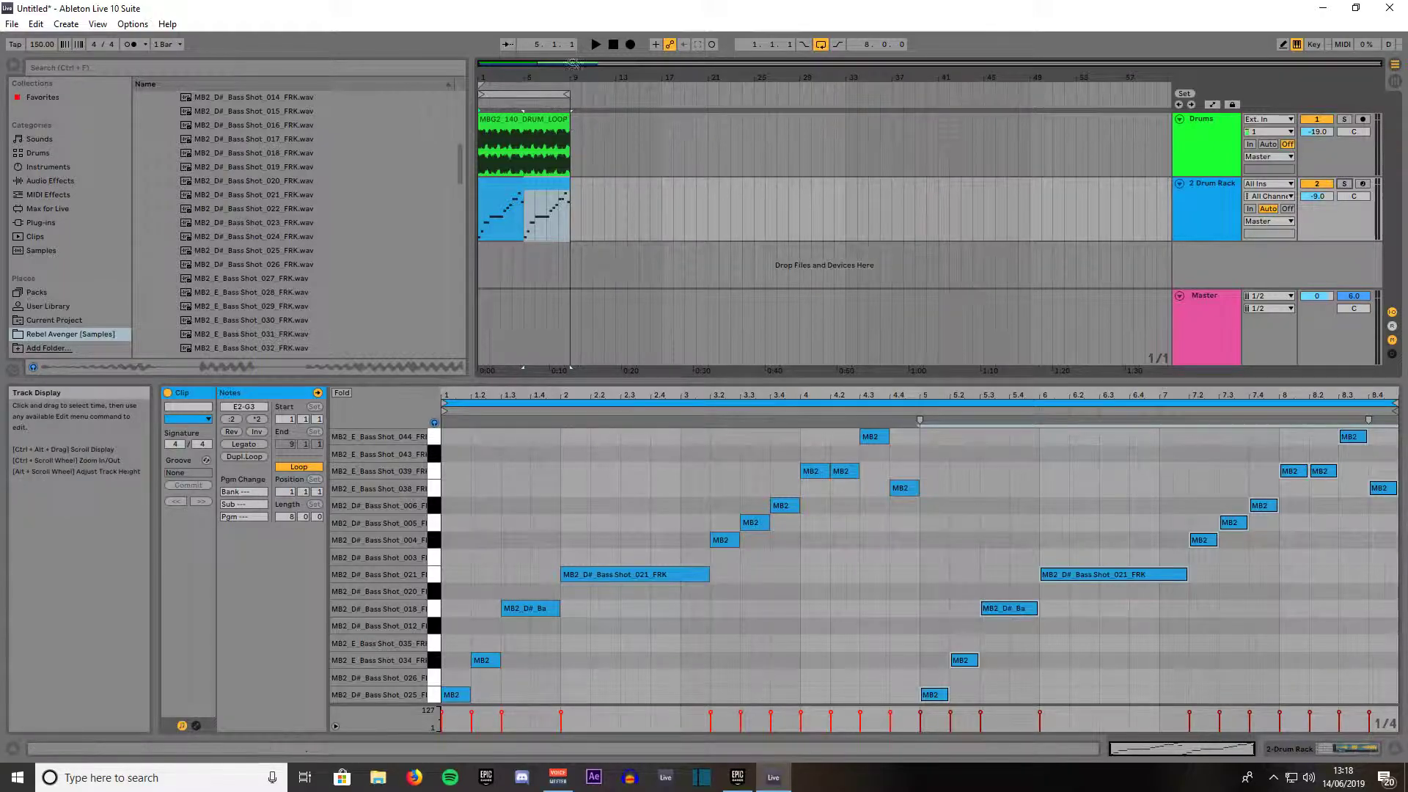
click(613, 46)
click(594, 46)
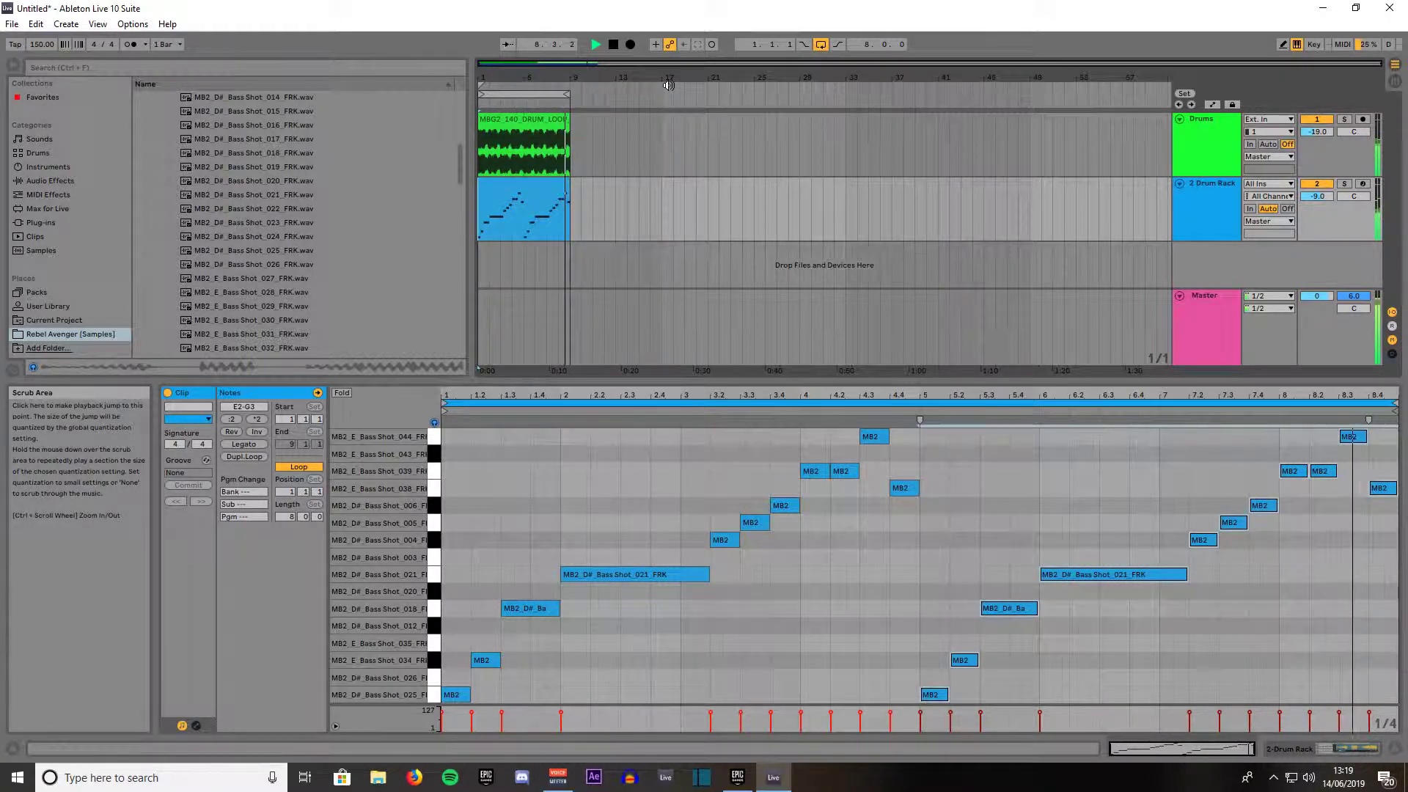
Balance the levels during playback, setting the Drums track to -16.5 dB and the Drum Rack track to -6.5 dB
drag(1319, 132, 1319, 144)
drag(1320, 196, 1320, 216)
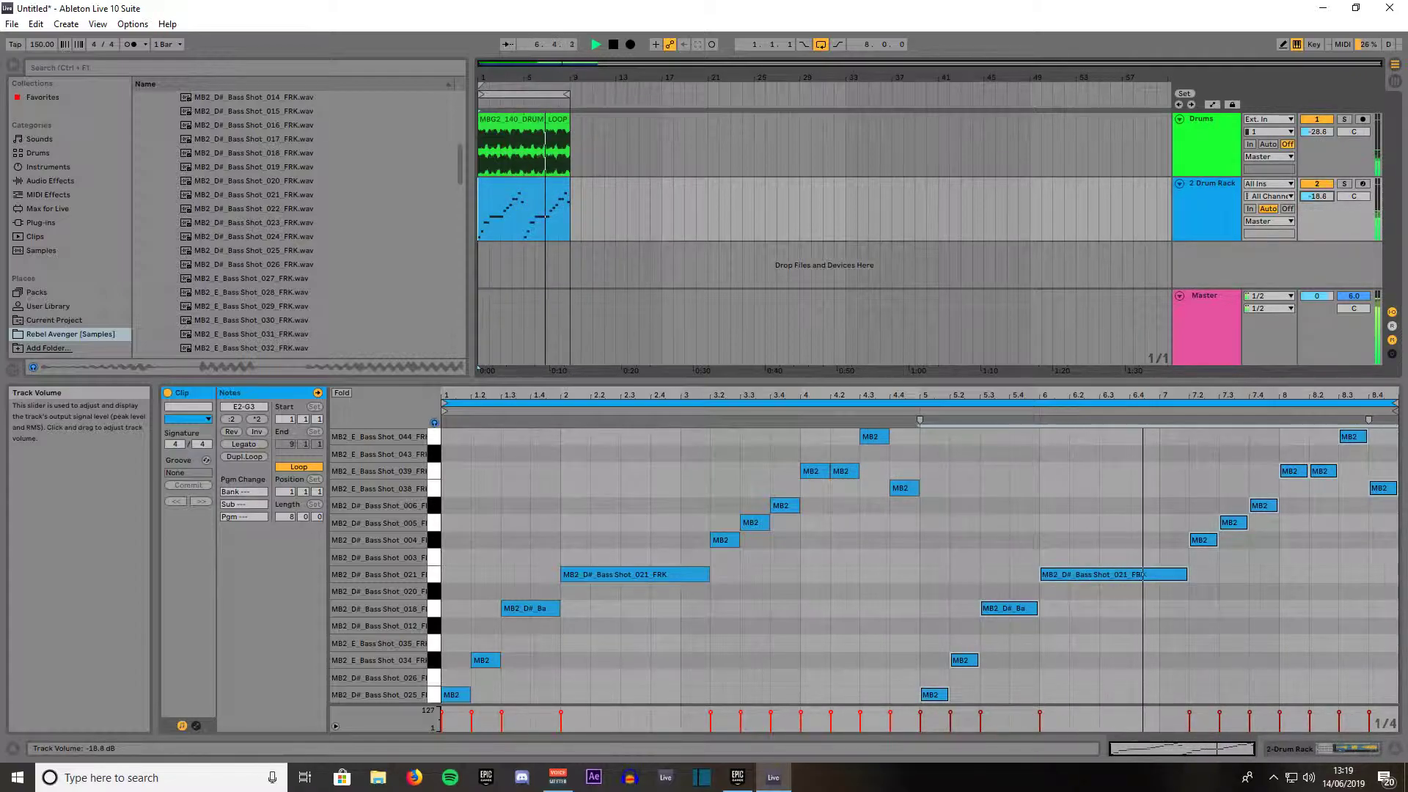
drag(1320, 216, 1315, 200)
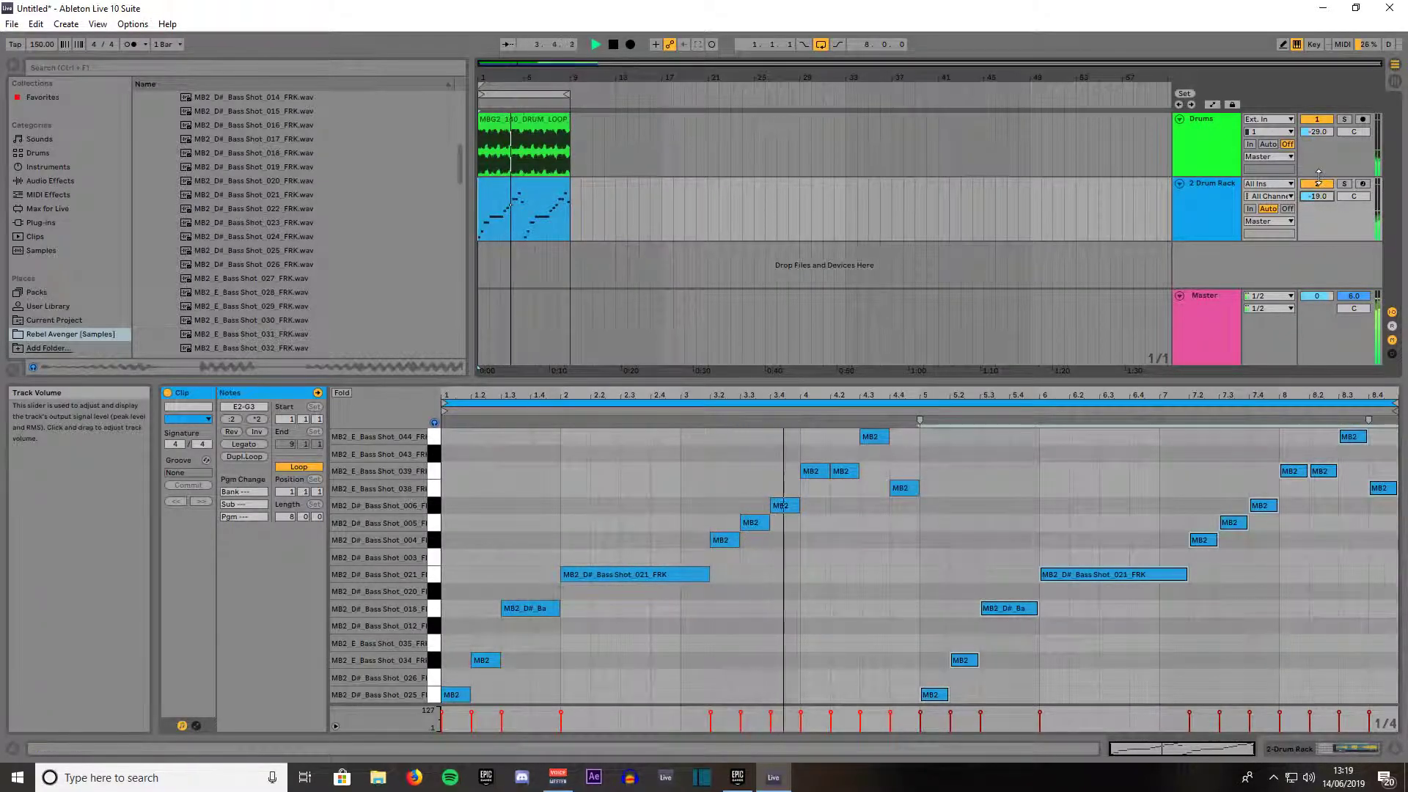
drag(1324, 132, 1325, 41)
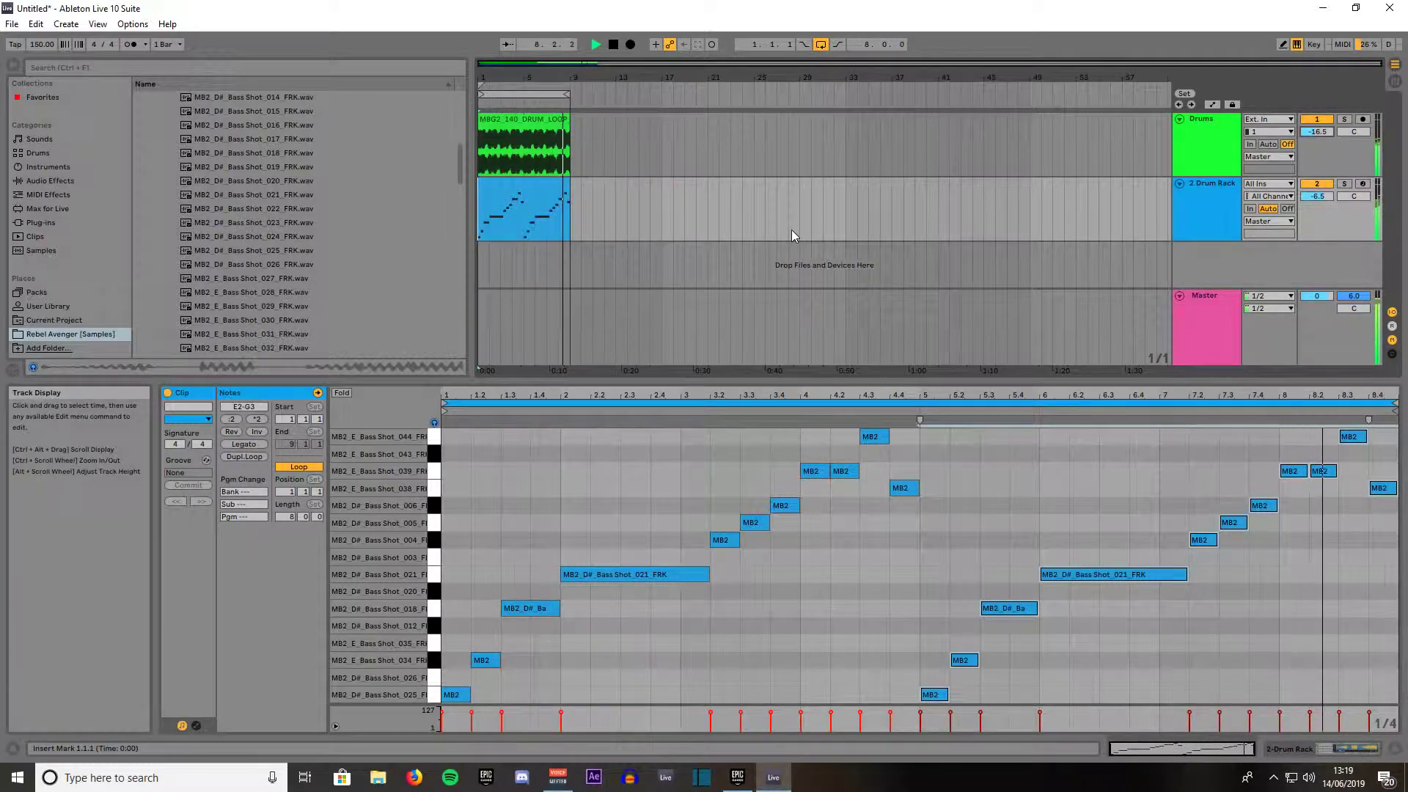
key(space)
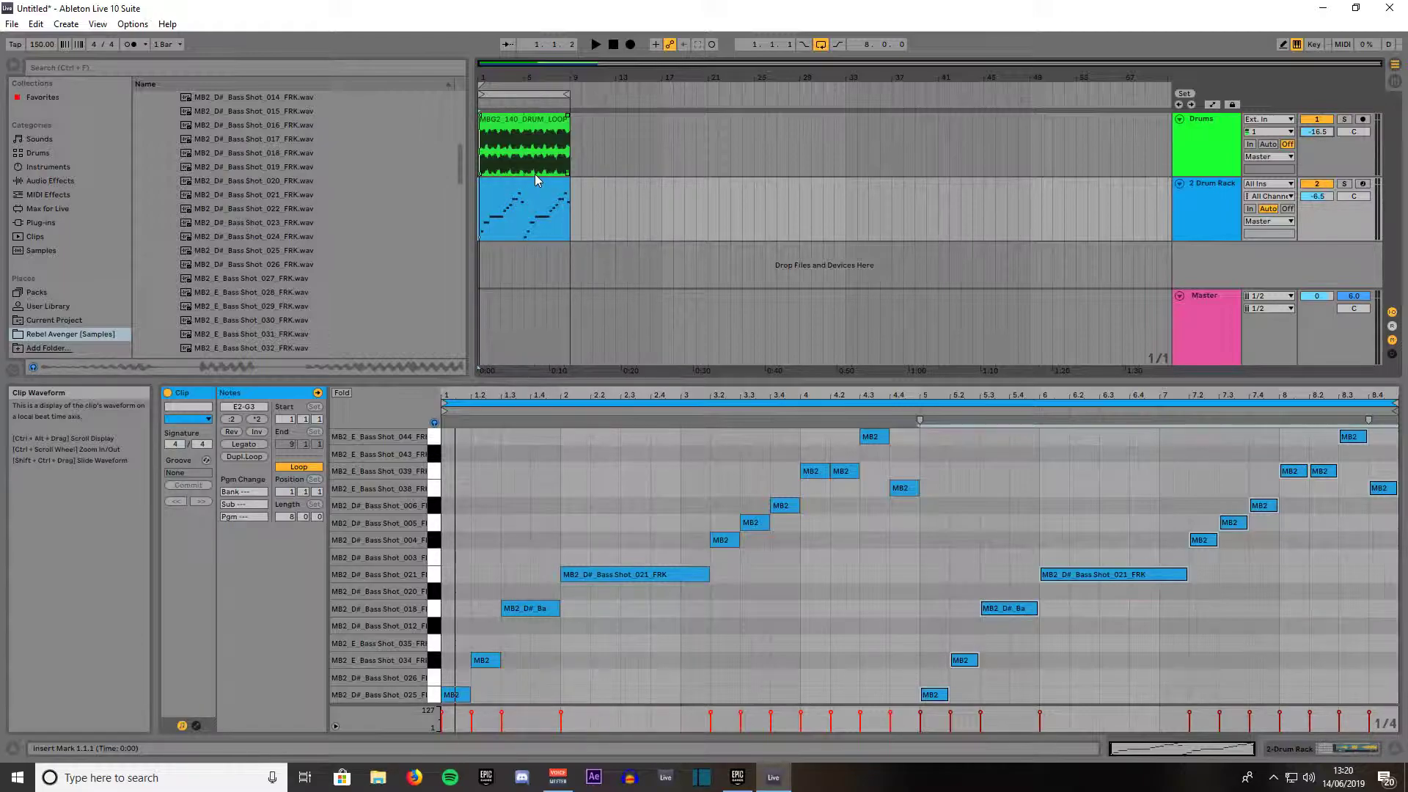
Extend the looped drum clip to bar 25 for a length of 24 bars
click(508, 190)
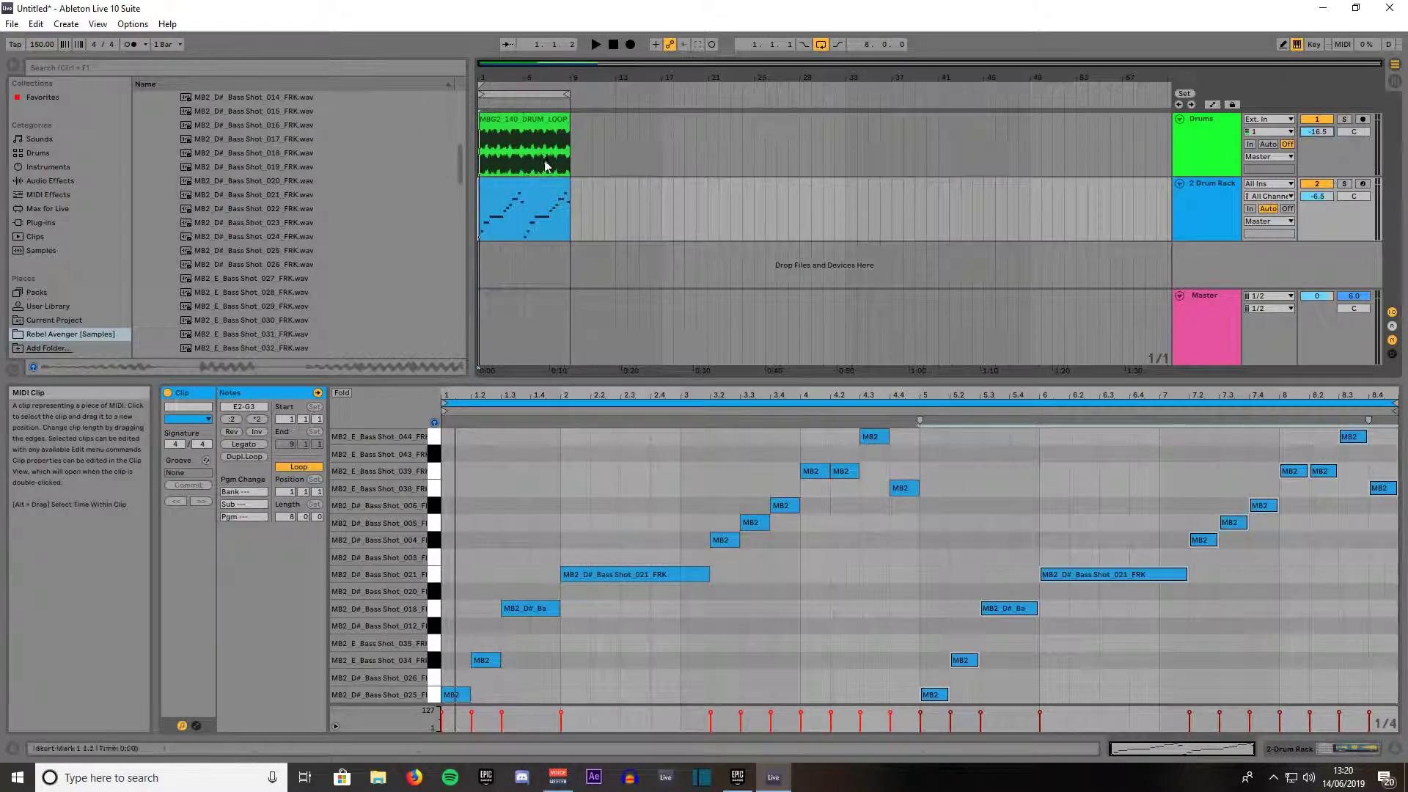
click(567, 124)
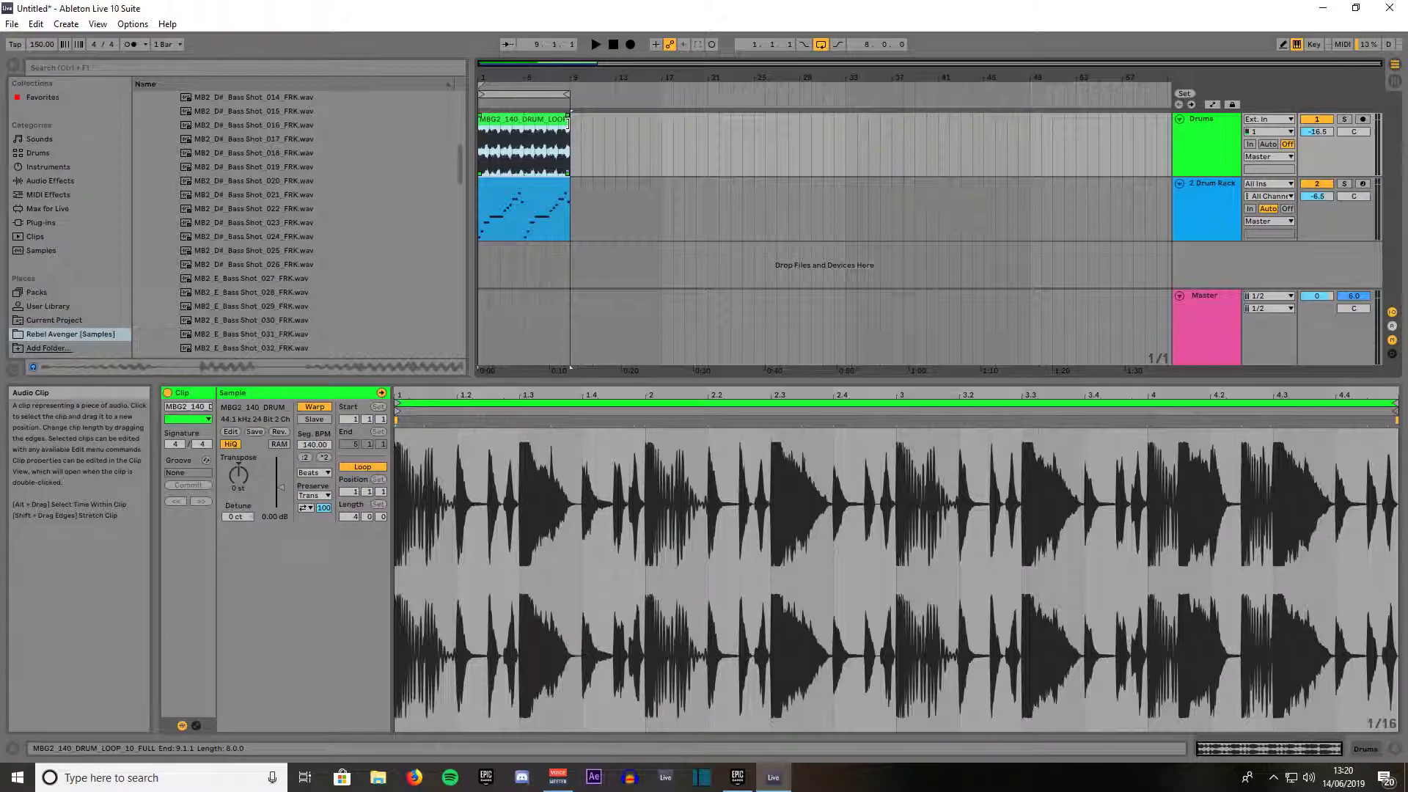
drag(567, 123, 753, 123)
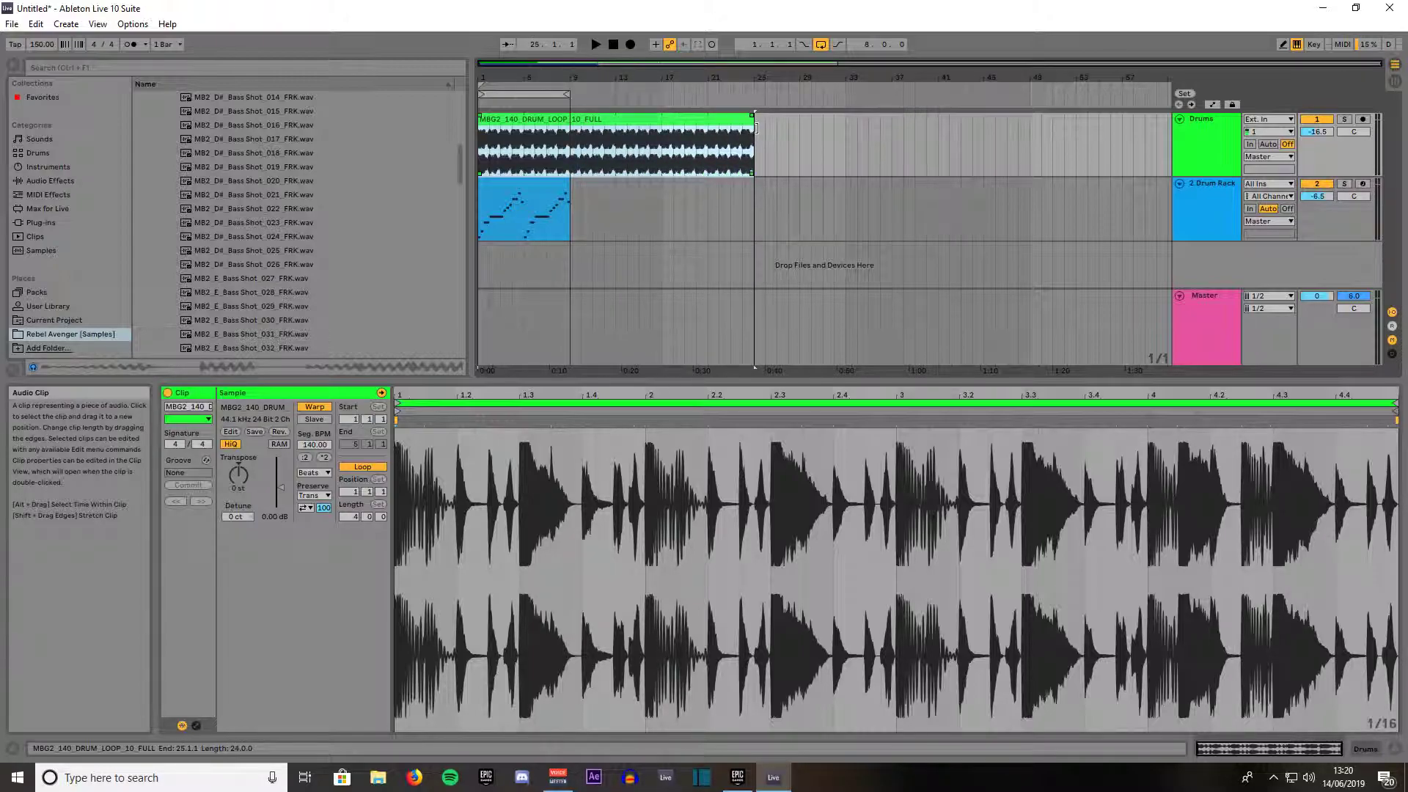
Freeze the Drum Rack track
click(526, 186)
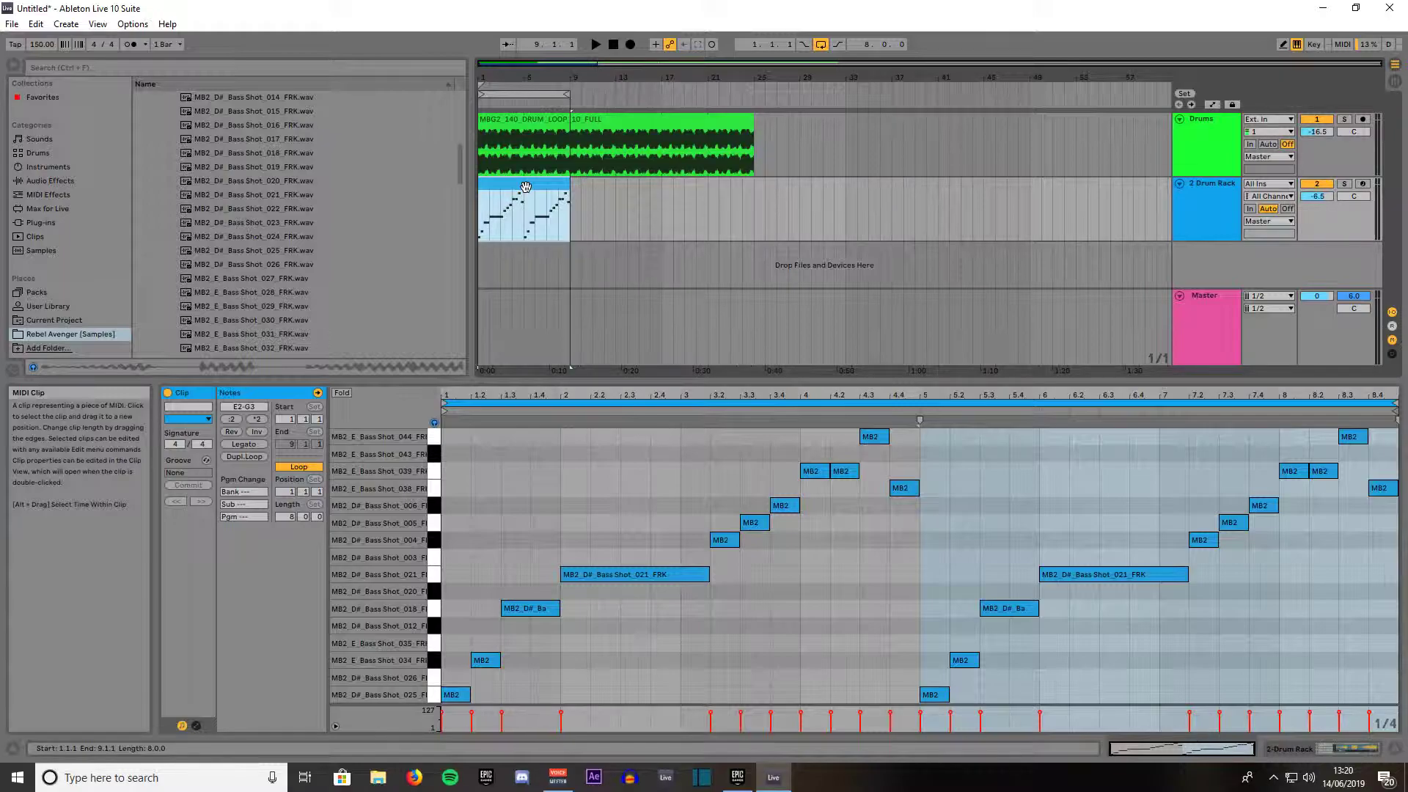
right_click(526, 187)
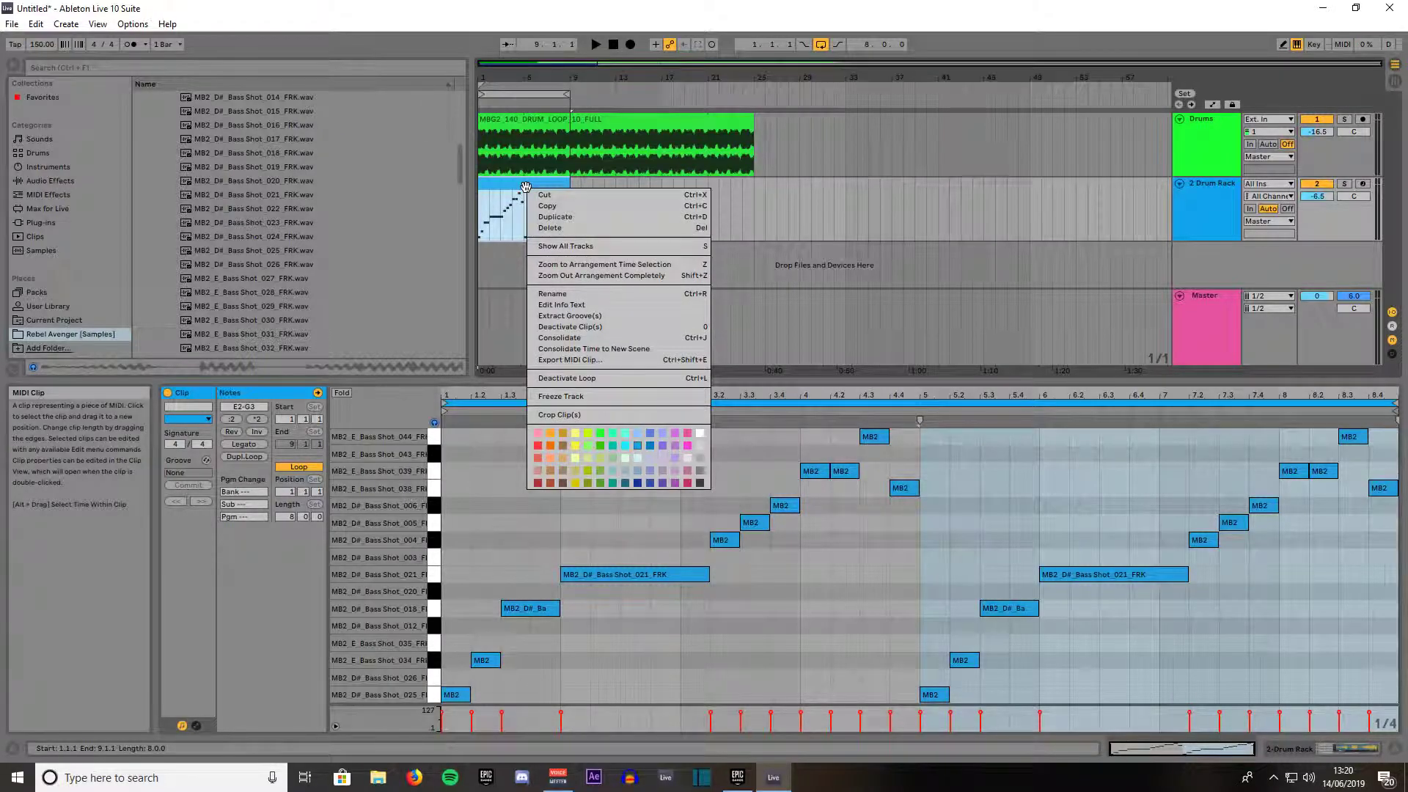
click(1217, 185)
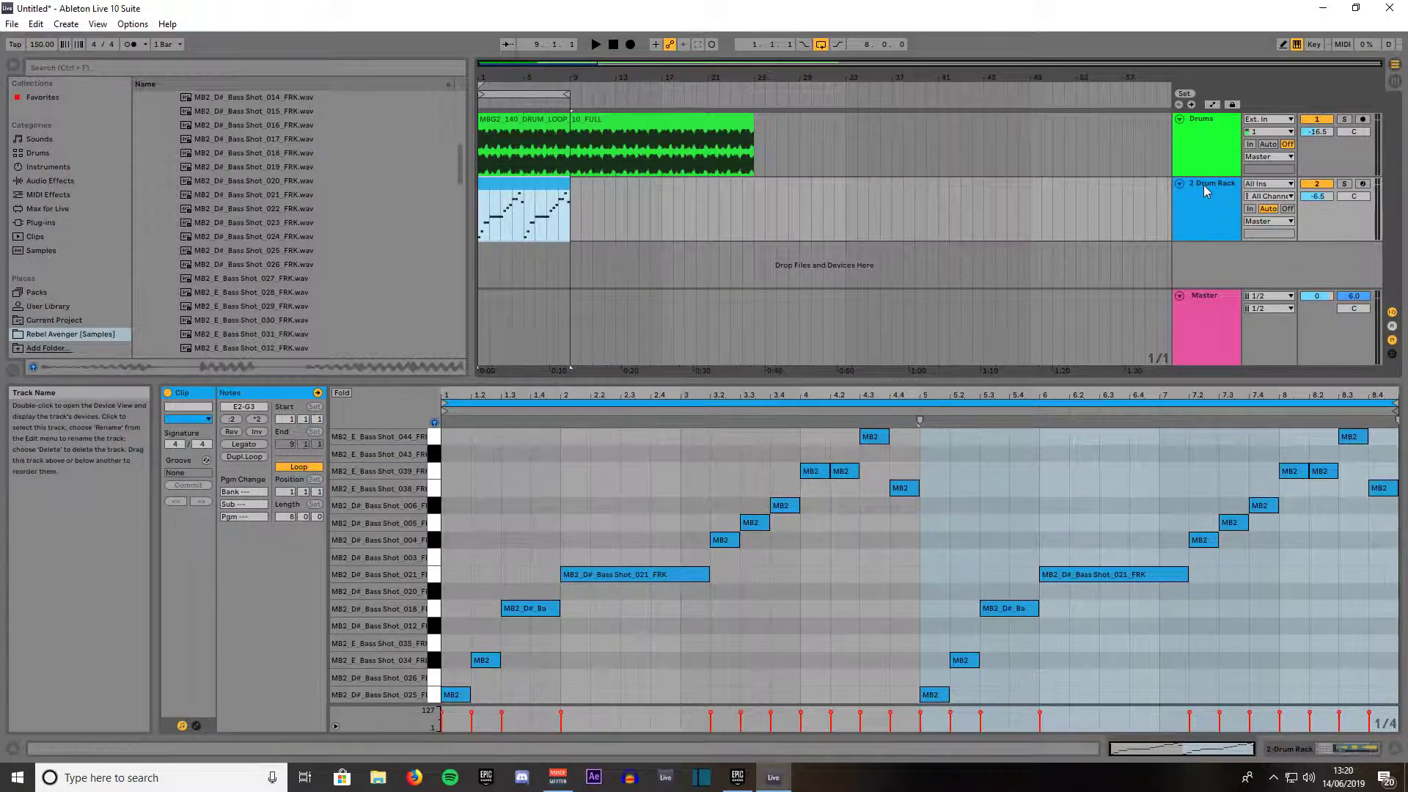
right_click(1204, 185)
click(1232, 272)
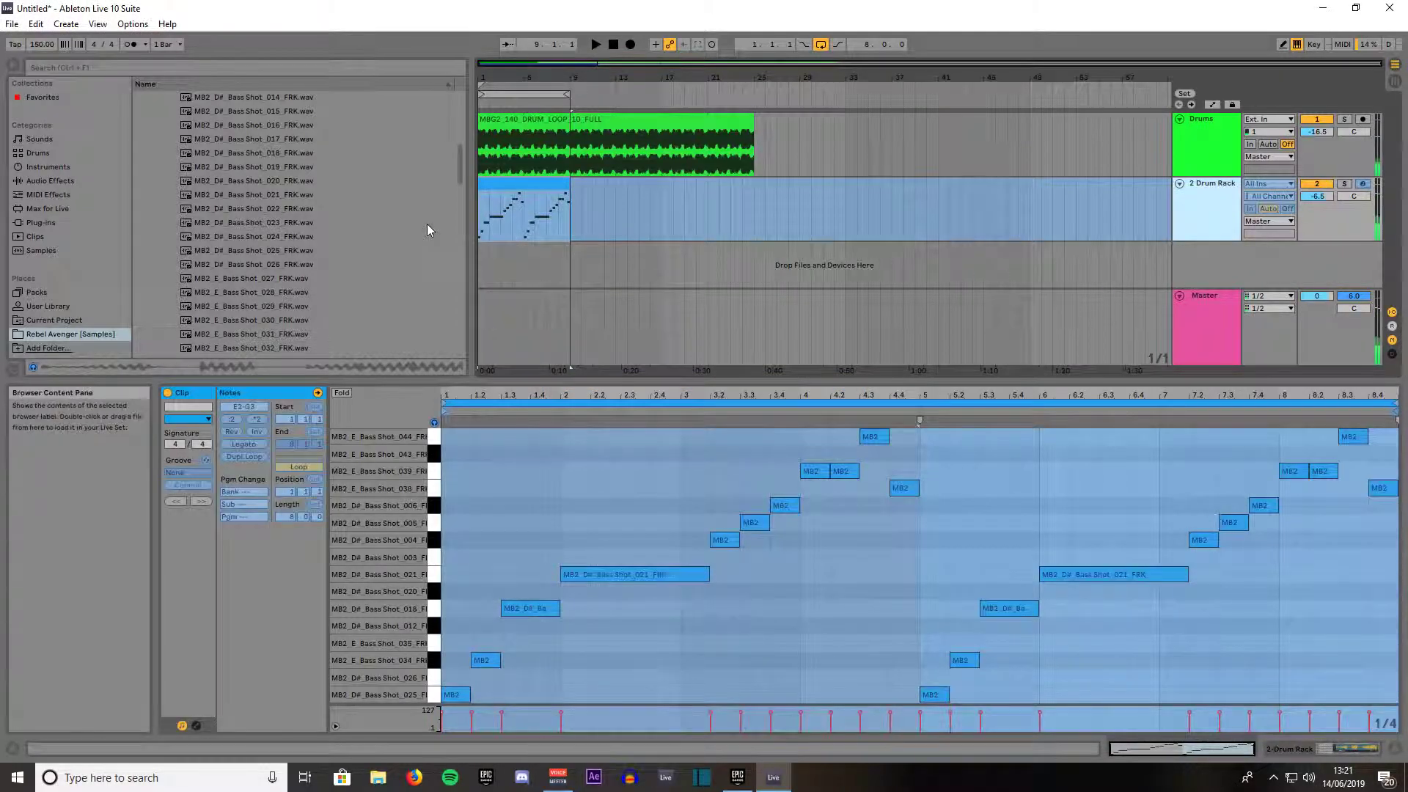
Insert an audio track and copy the frozen bass clip onto it at bar 1 as audio
click(66, 23)
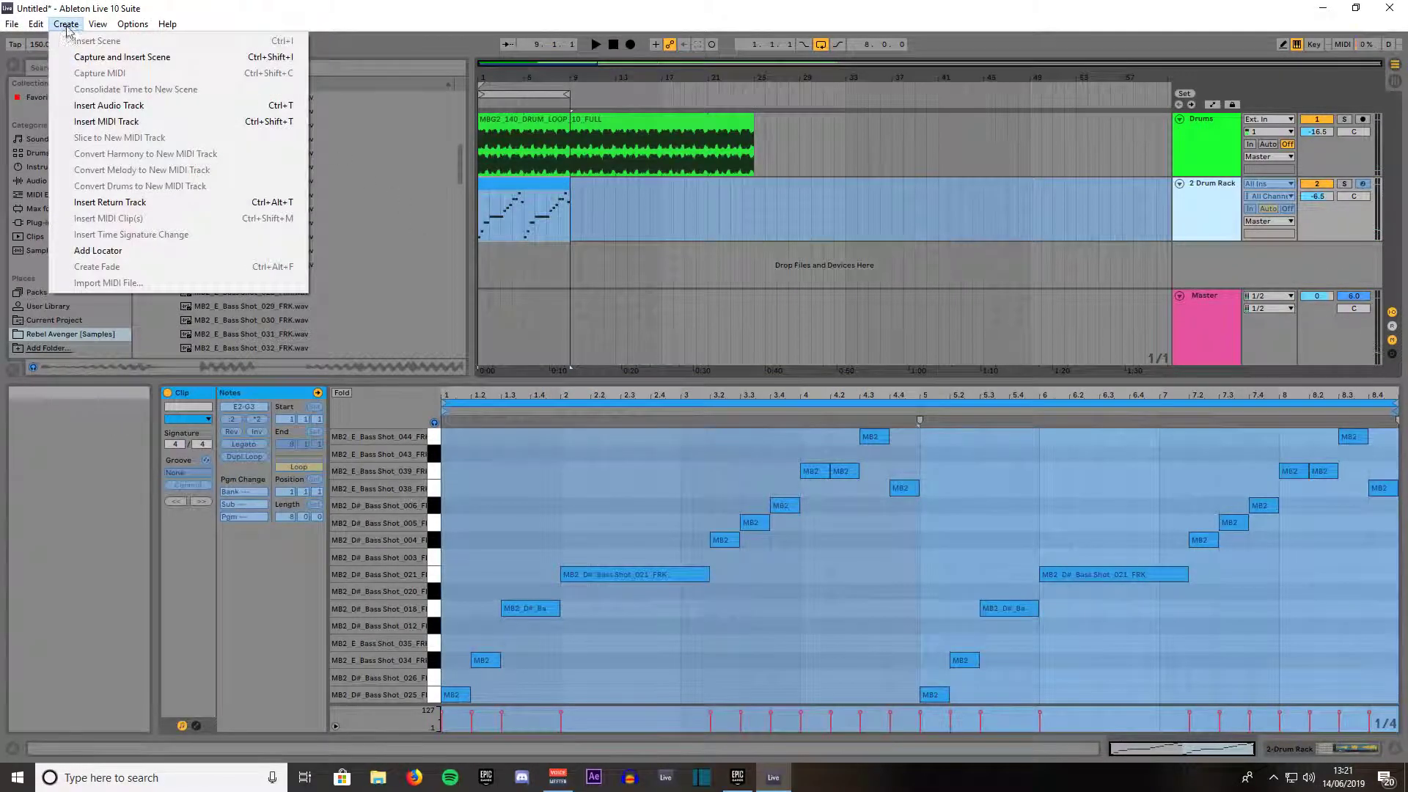
click(108, 107)
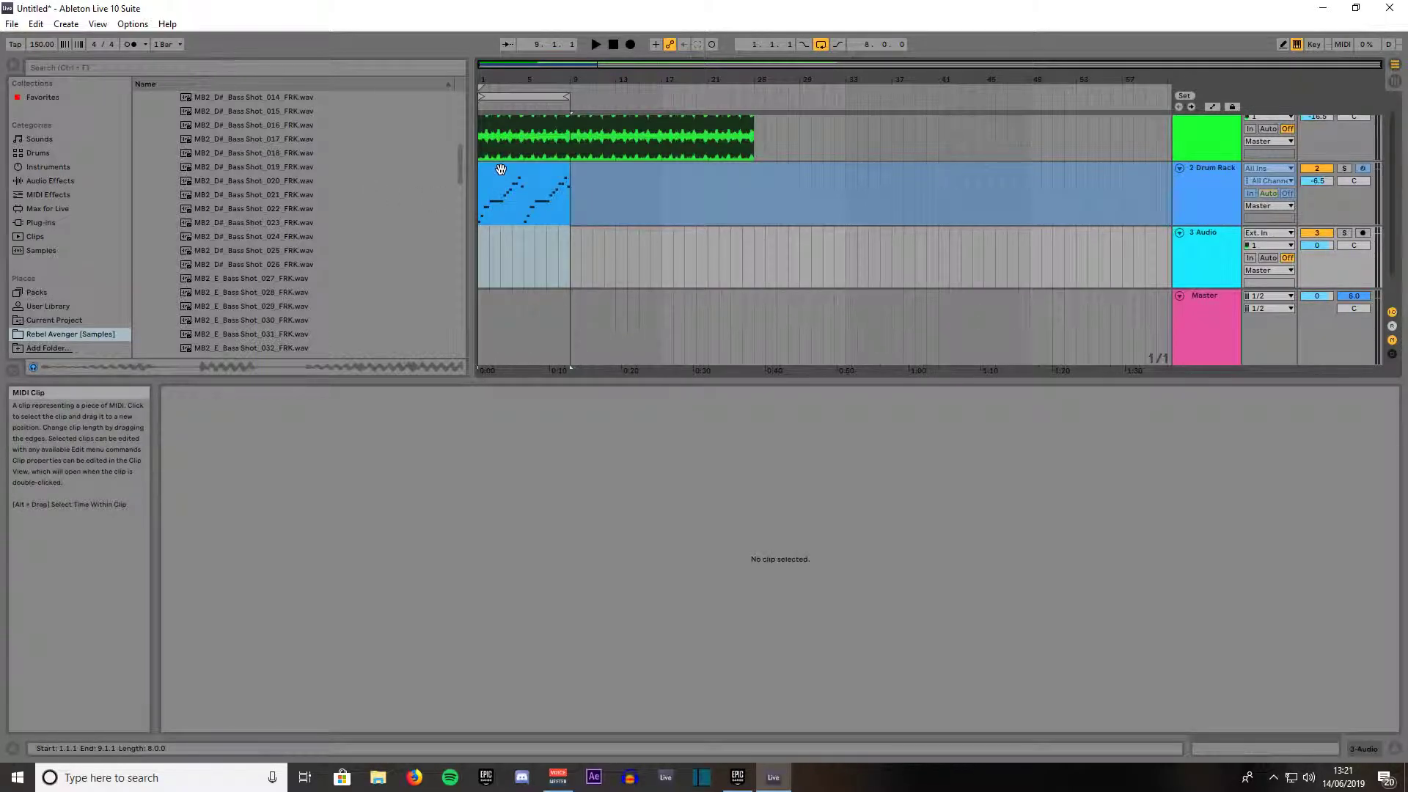
drag(501, 170, 492, 245)
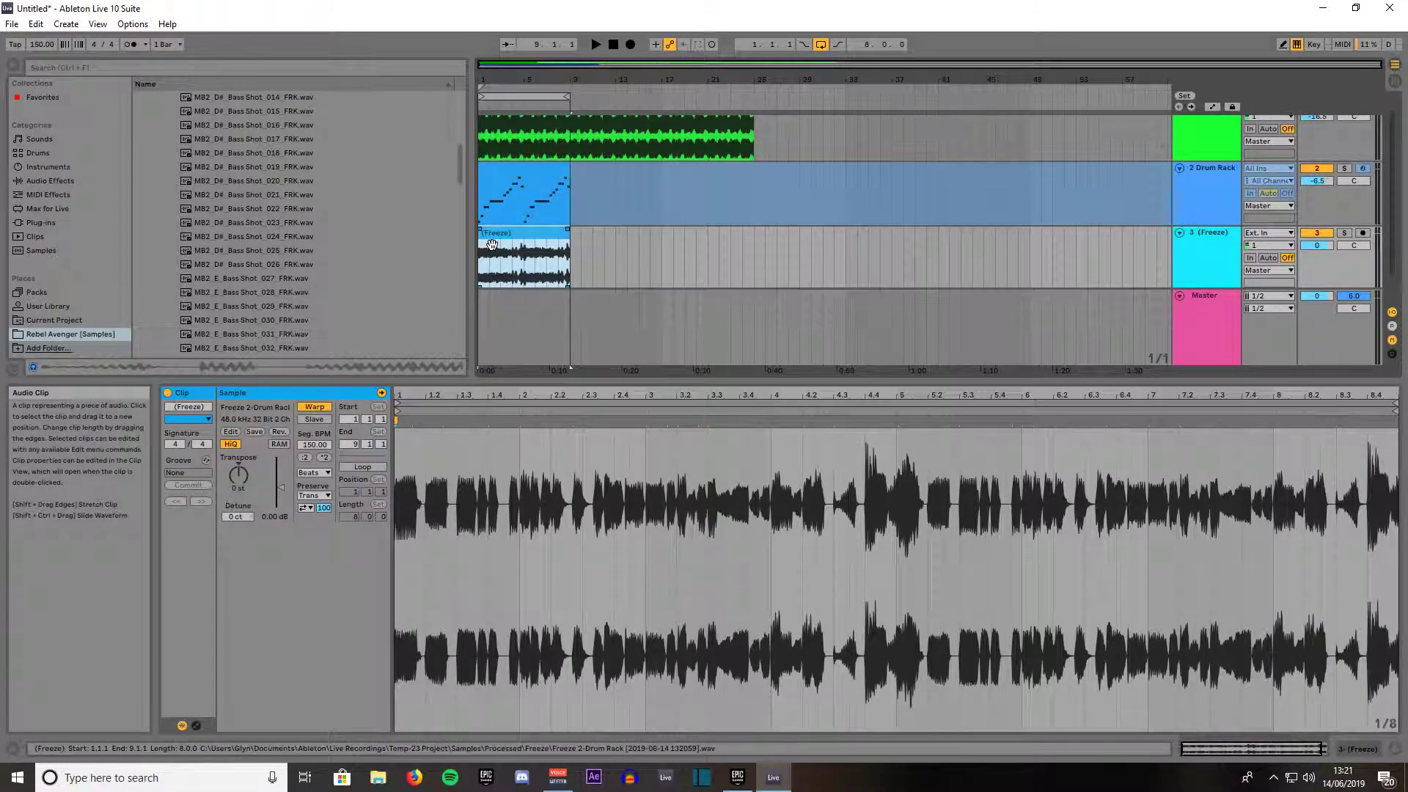
Unfreeze the Drum Rack track and move the copied bass audio clip to start at bar 9
right_click(1210, 169)
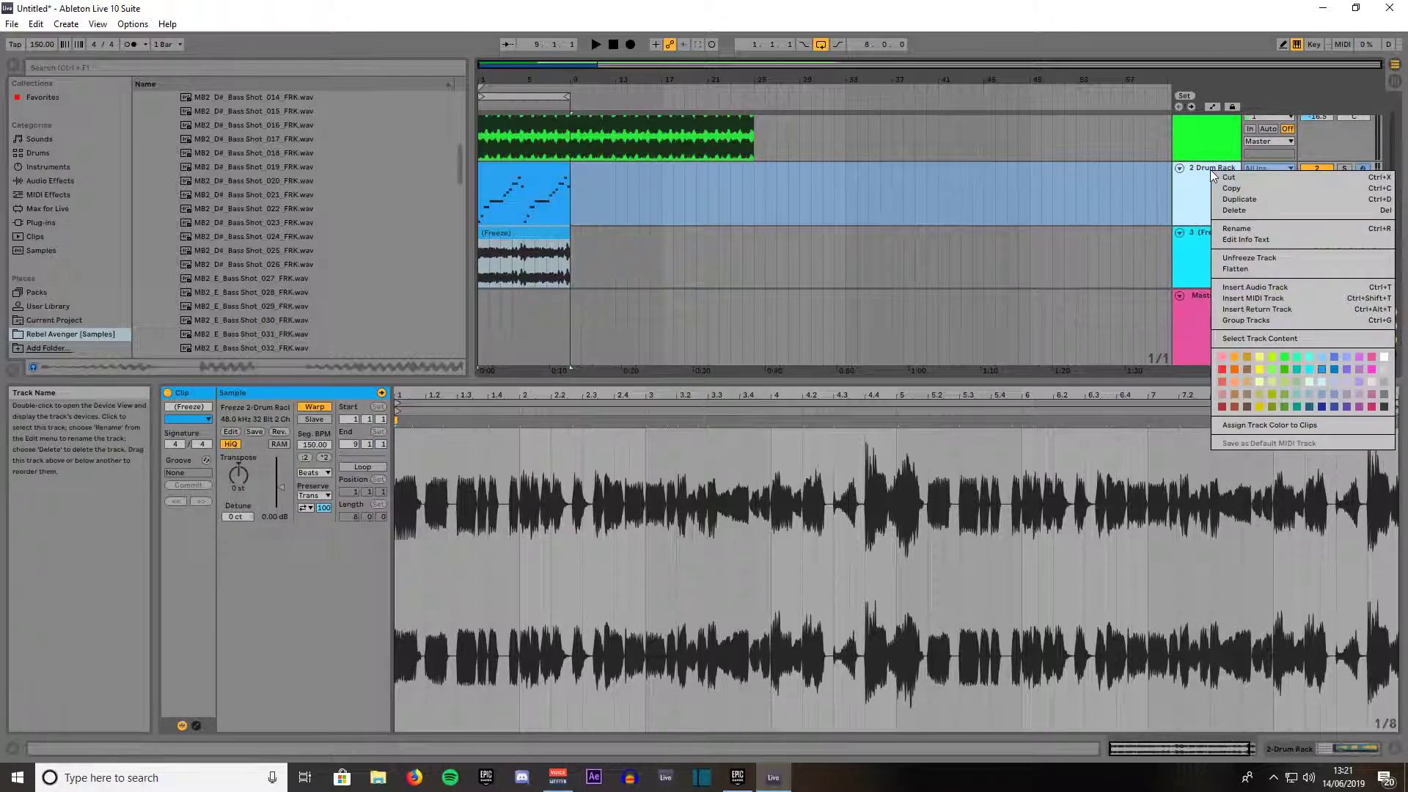
click(1248, 257)
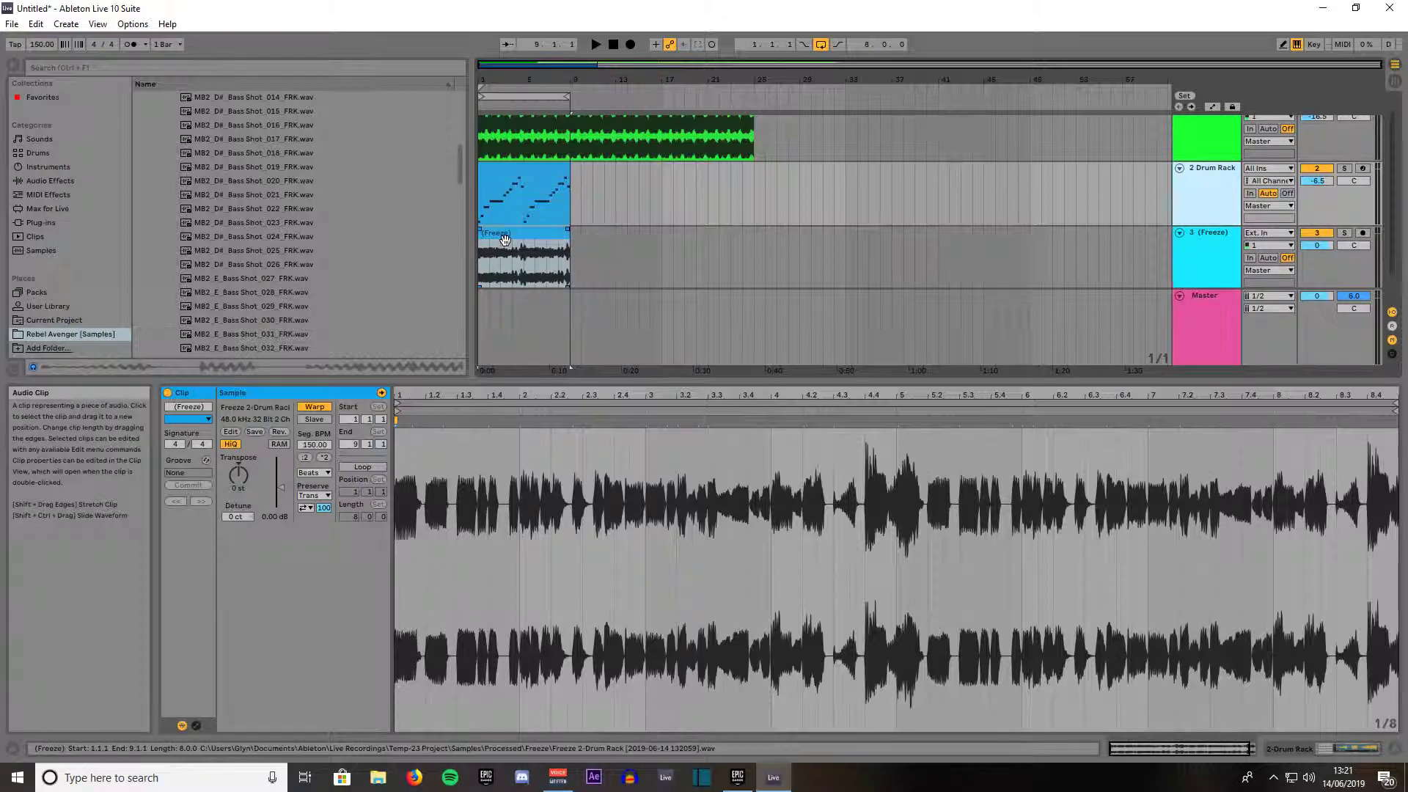
drag(497, 236, 587, 239)
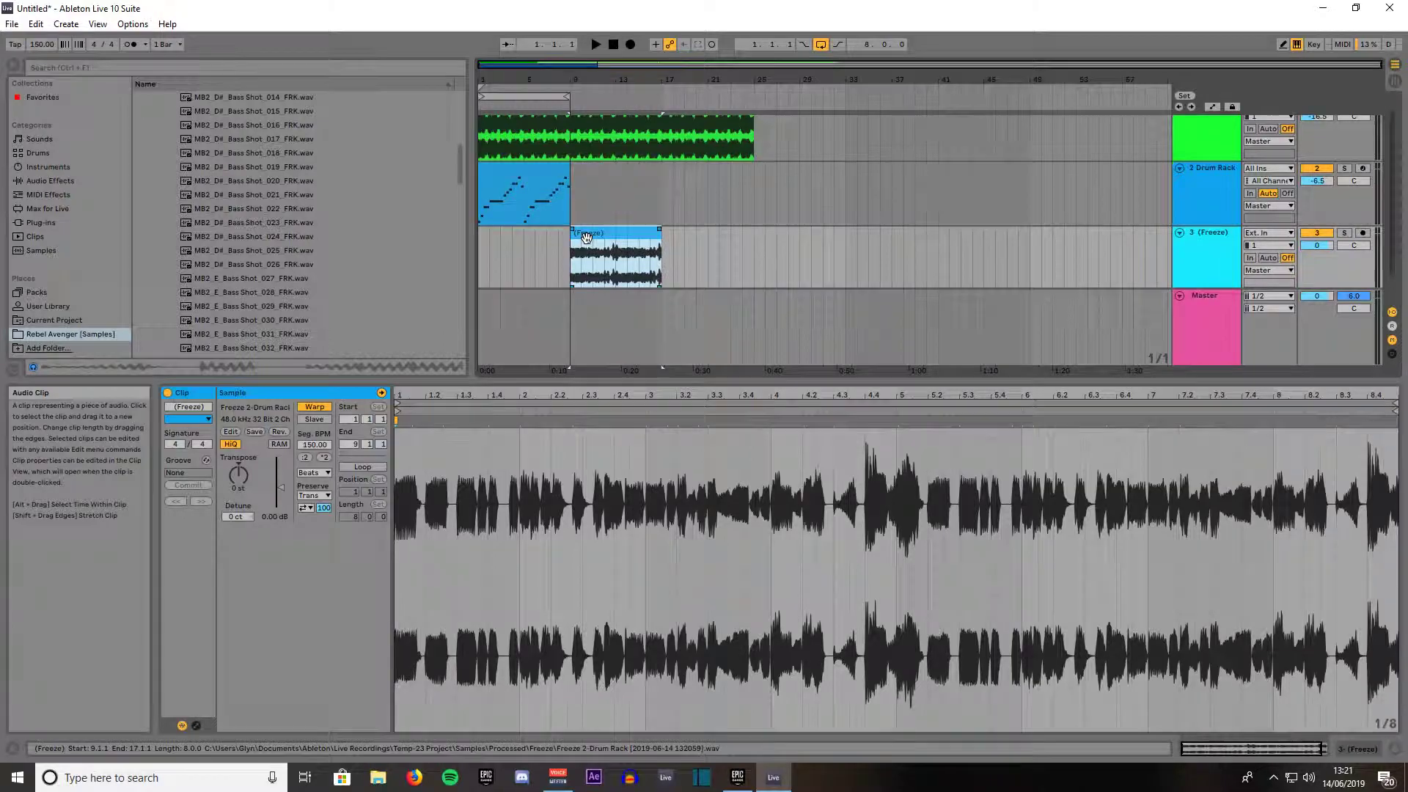
Split the bass audio clip into four two-bar pieces and rearrange them in a new order between bars 9 and 17
click(616, 265)
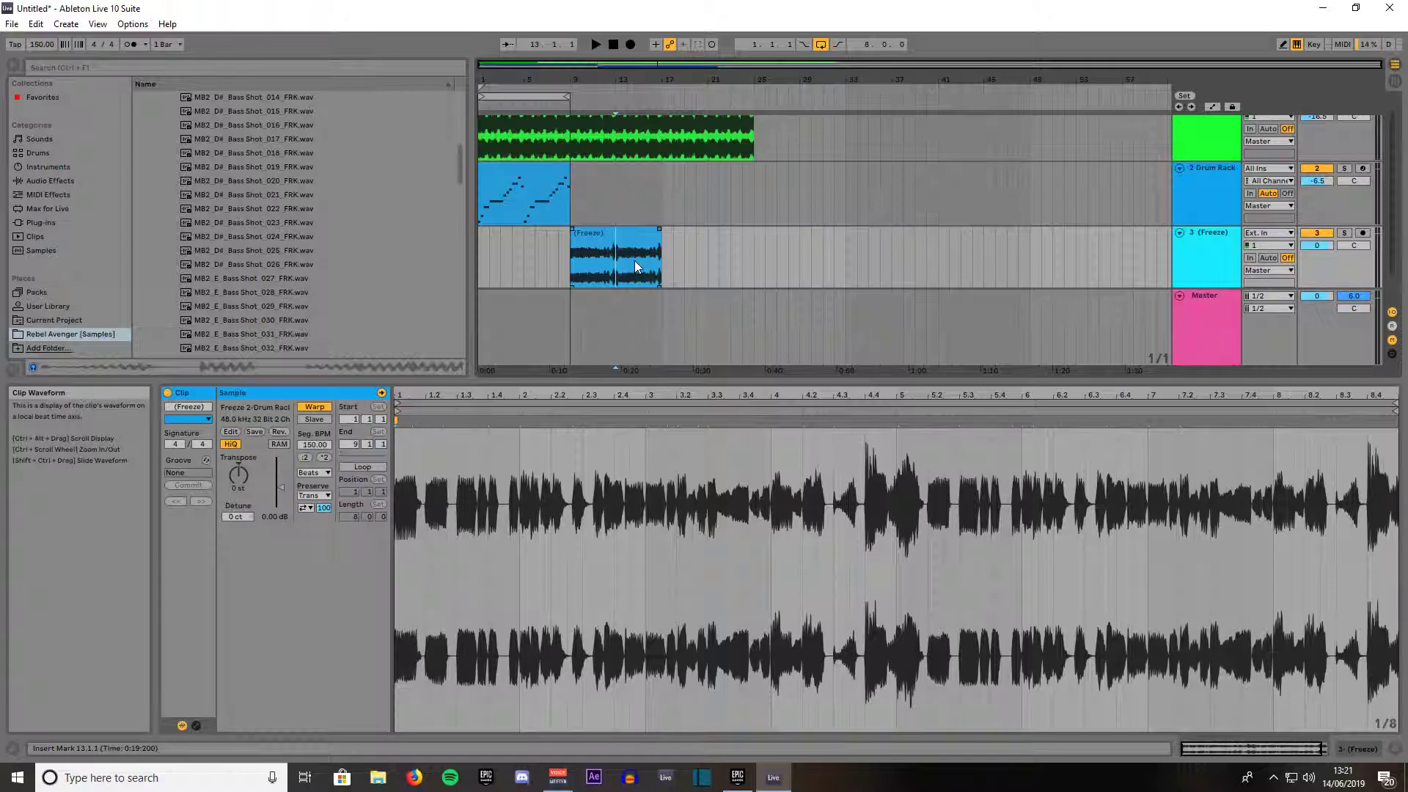
click(636, 261)
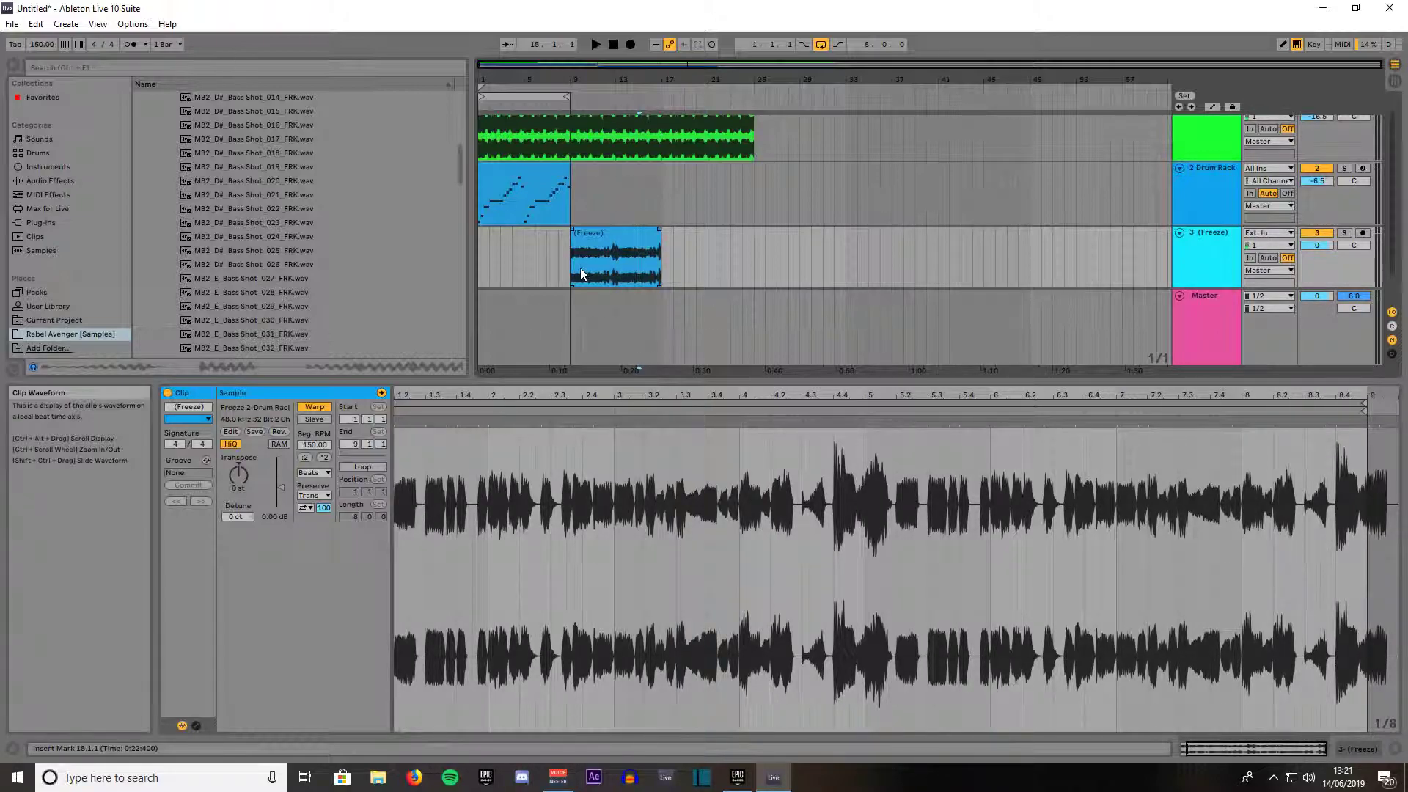
drag(592, 265, 499, 234)
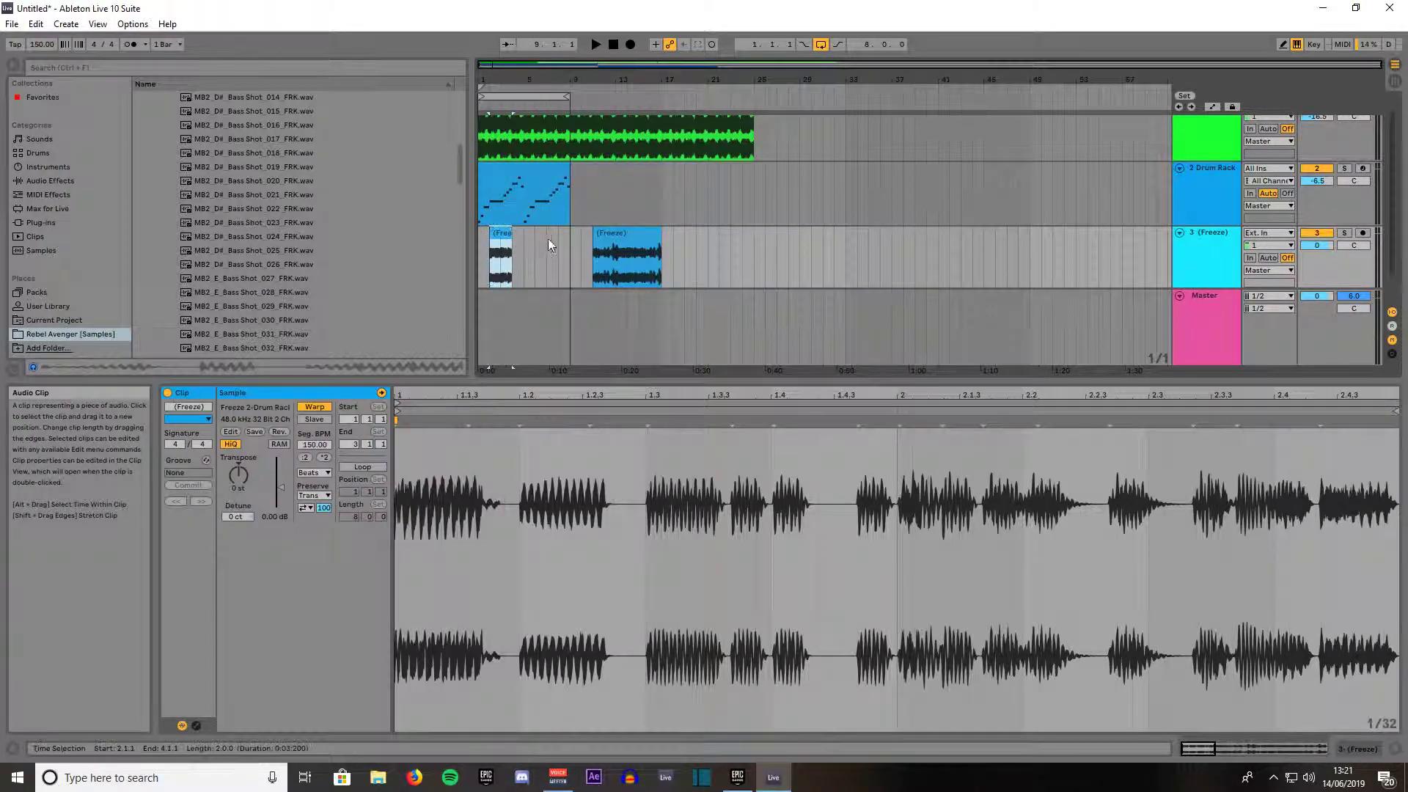
drag(619, 265, 546, 242)
drag(632, 266, 595, 241)
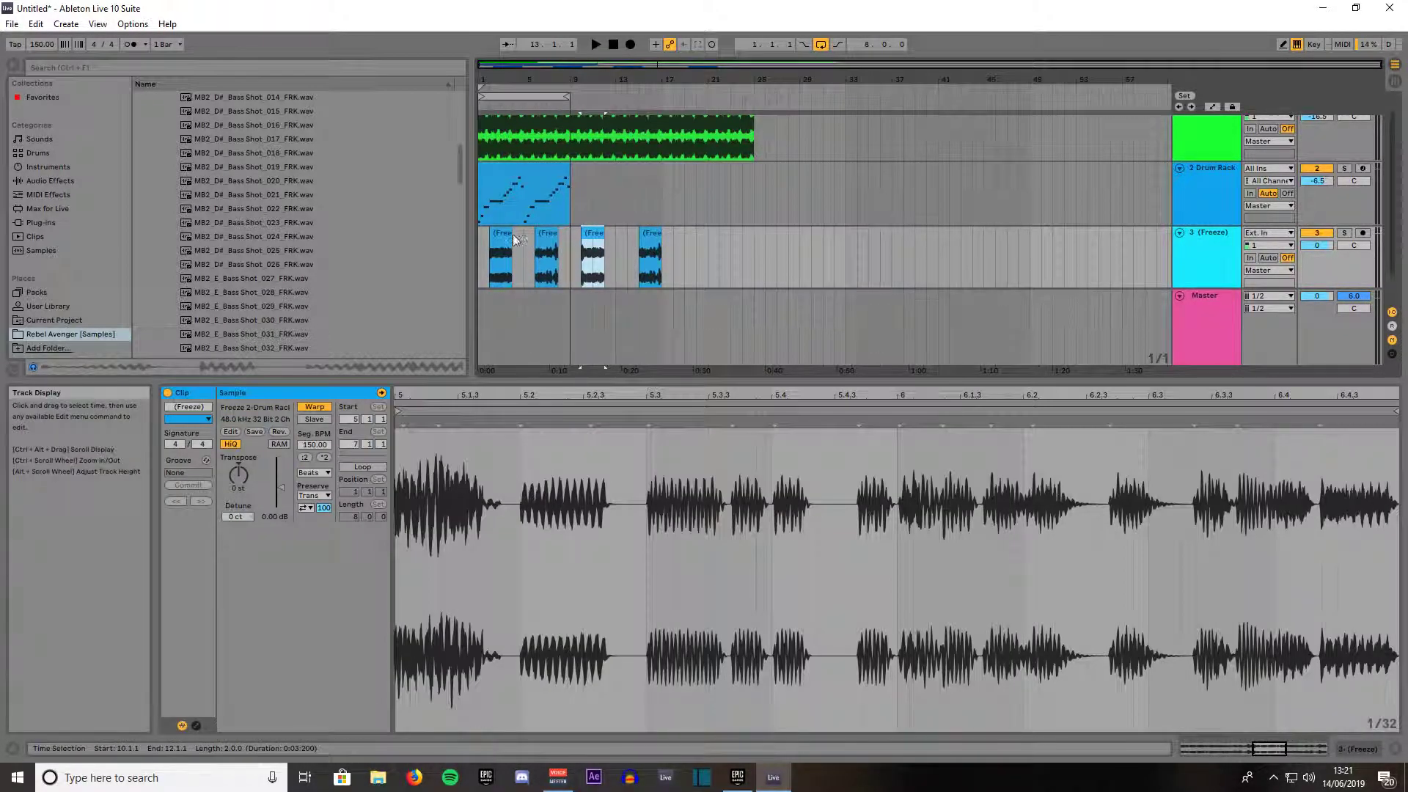
mouse_move(498, 234)
mouse_down()
mouse_move(624, 238)
mouse_move(518, 240)
mouse_up()
mouse_move(655, 235)
mouse_down()
mouse_move(528, 242)
mouse_move(644, 248)
mouse_up()
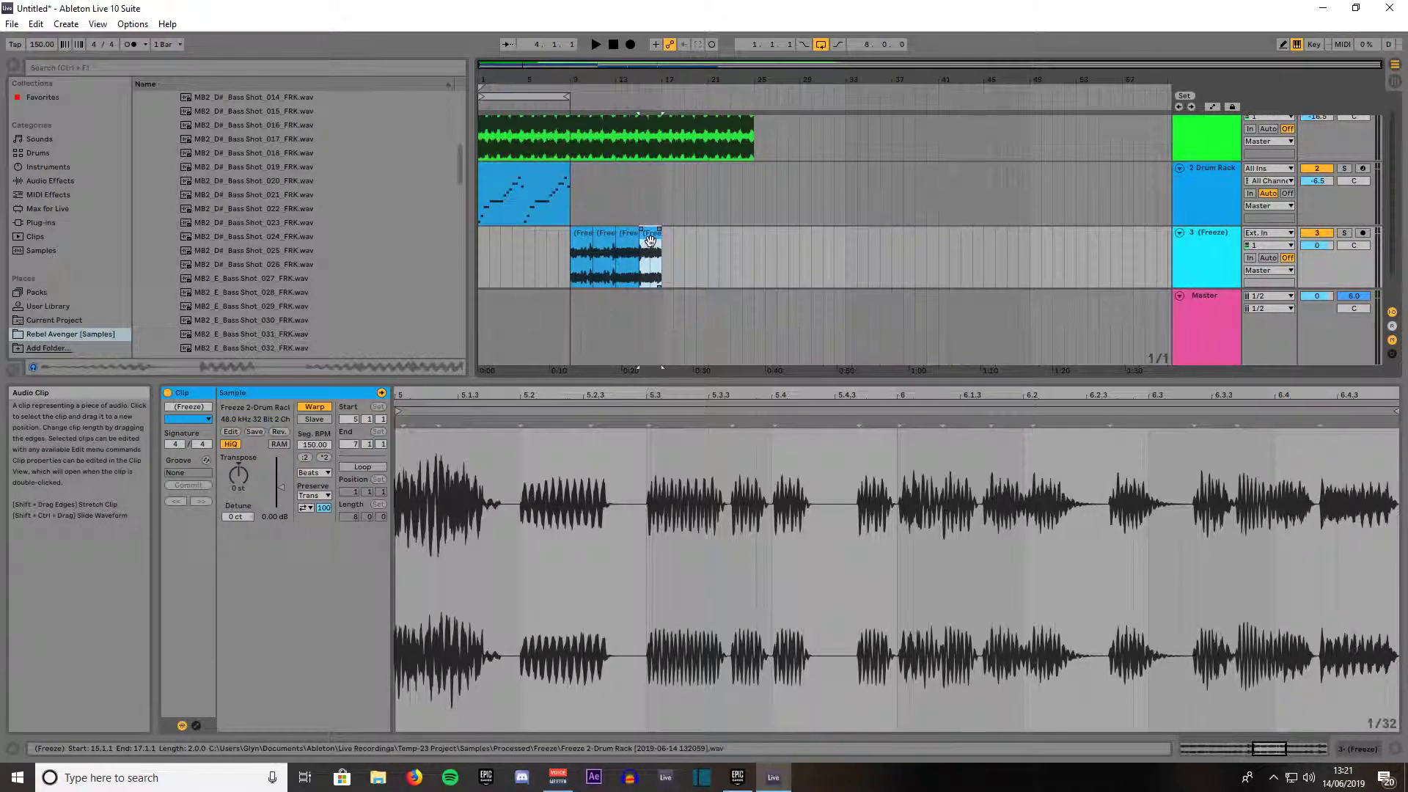
Select all four rearranged bass audio pieces and consolidate them into one eight-bar clip
click(623, 234)
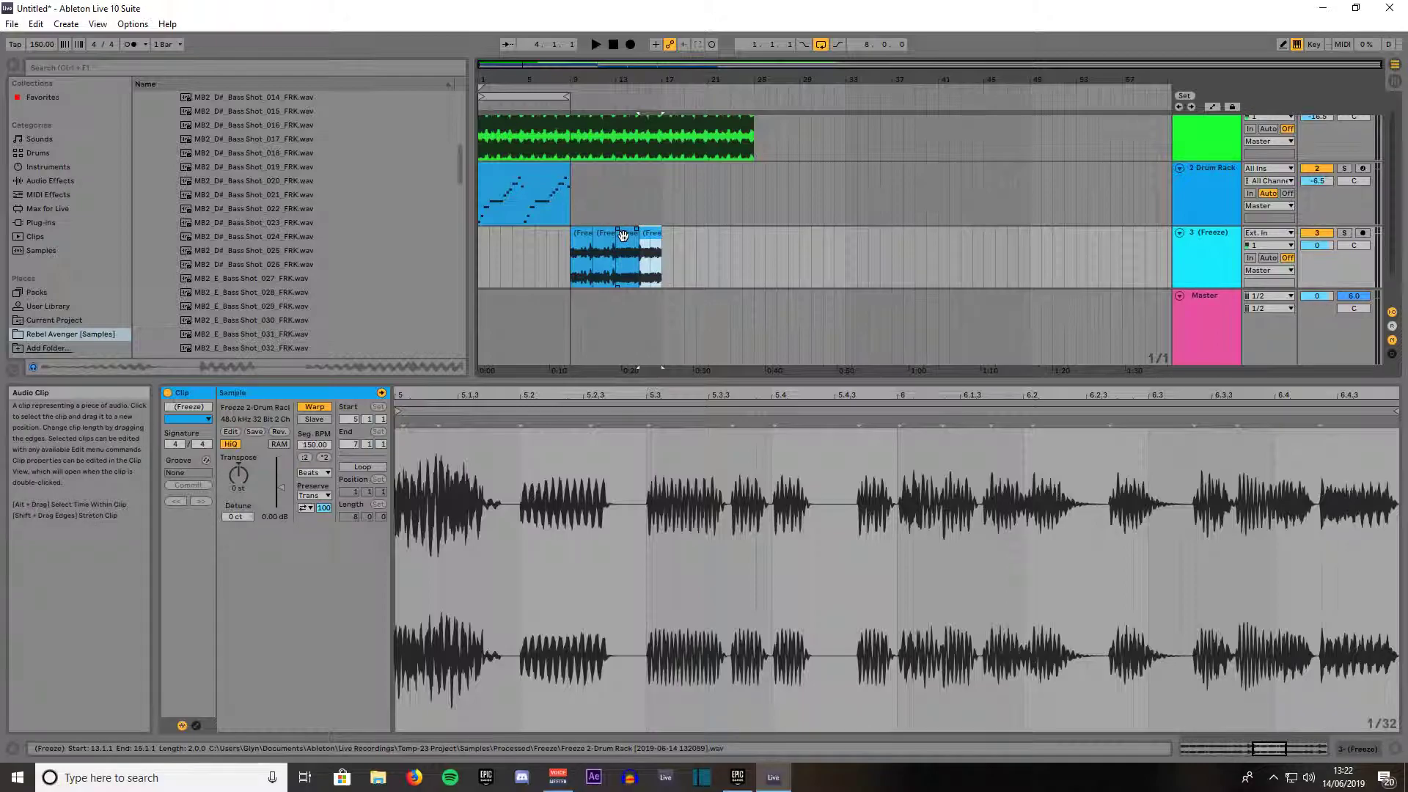
shift+click(605, 236)
shift+click(585, 237)
shift+click(584, 238)
right_click(600, 234)
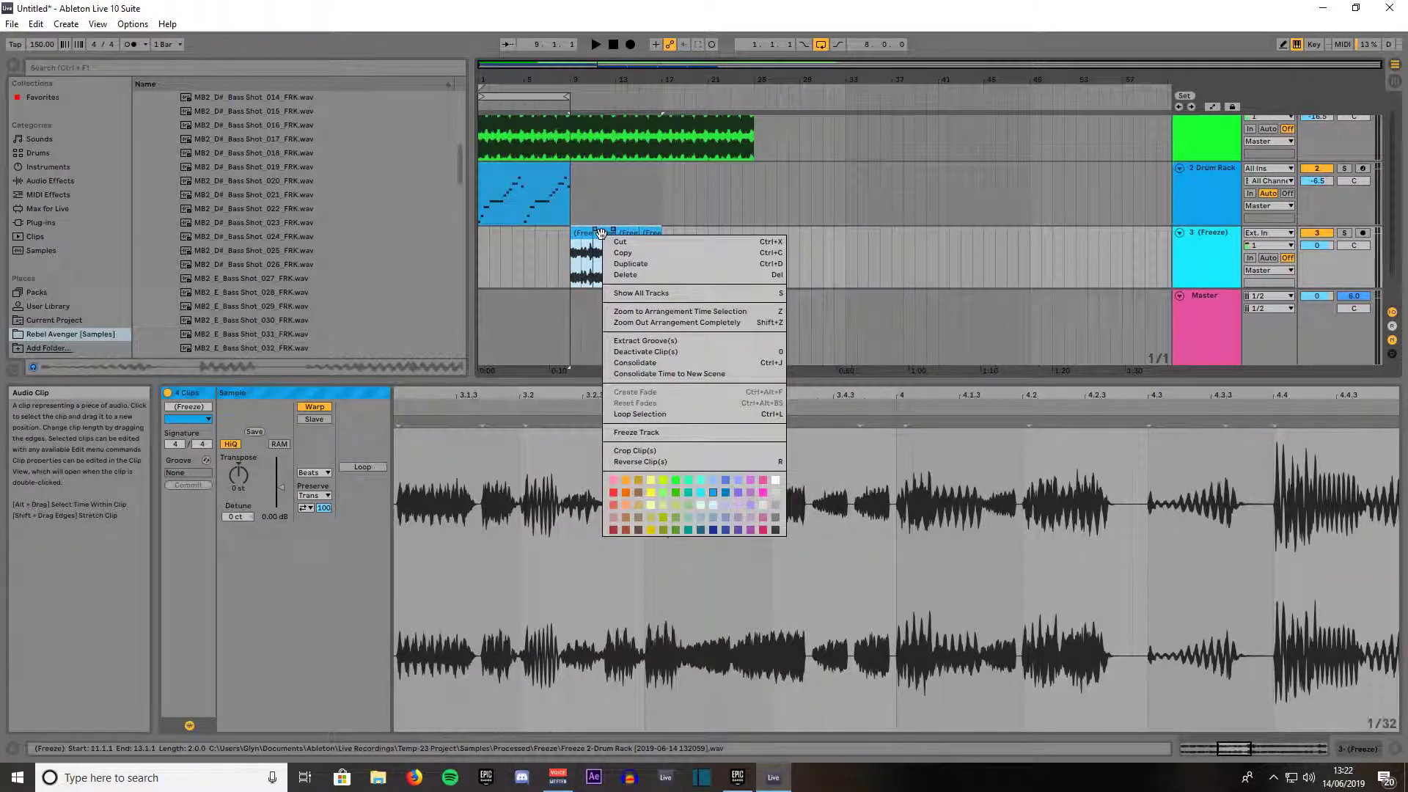
click(658, 363)
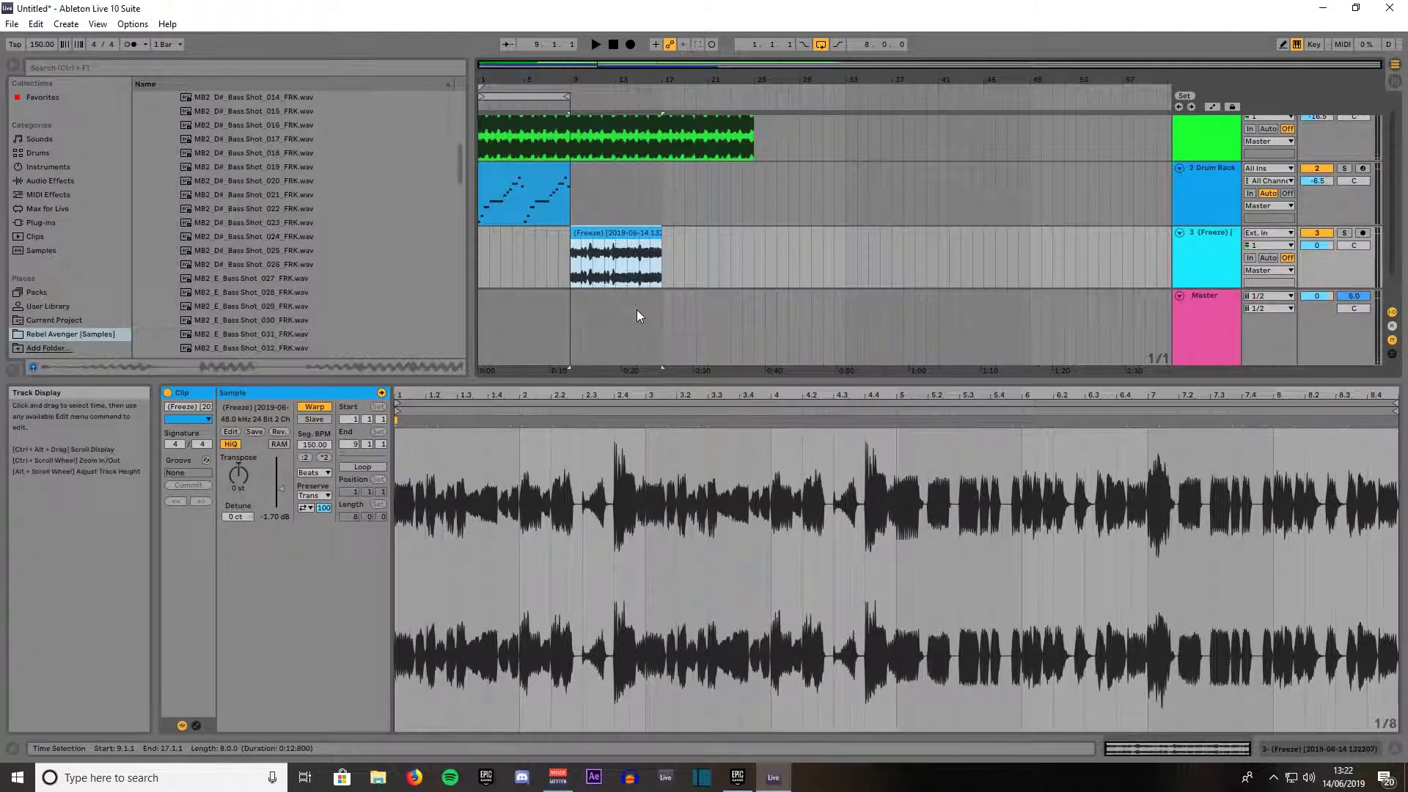
Slice the consolidated bass audio clip to a new MIDI track, one slice per 1/2 note, with the Built-in preset and warped timing preserved
click(630, 236)
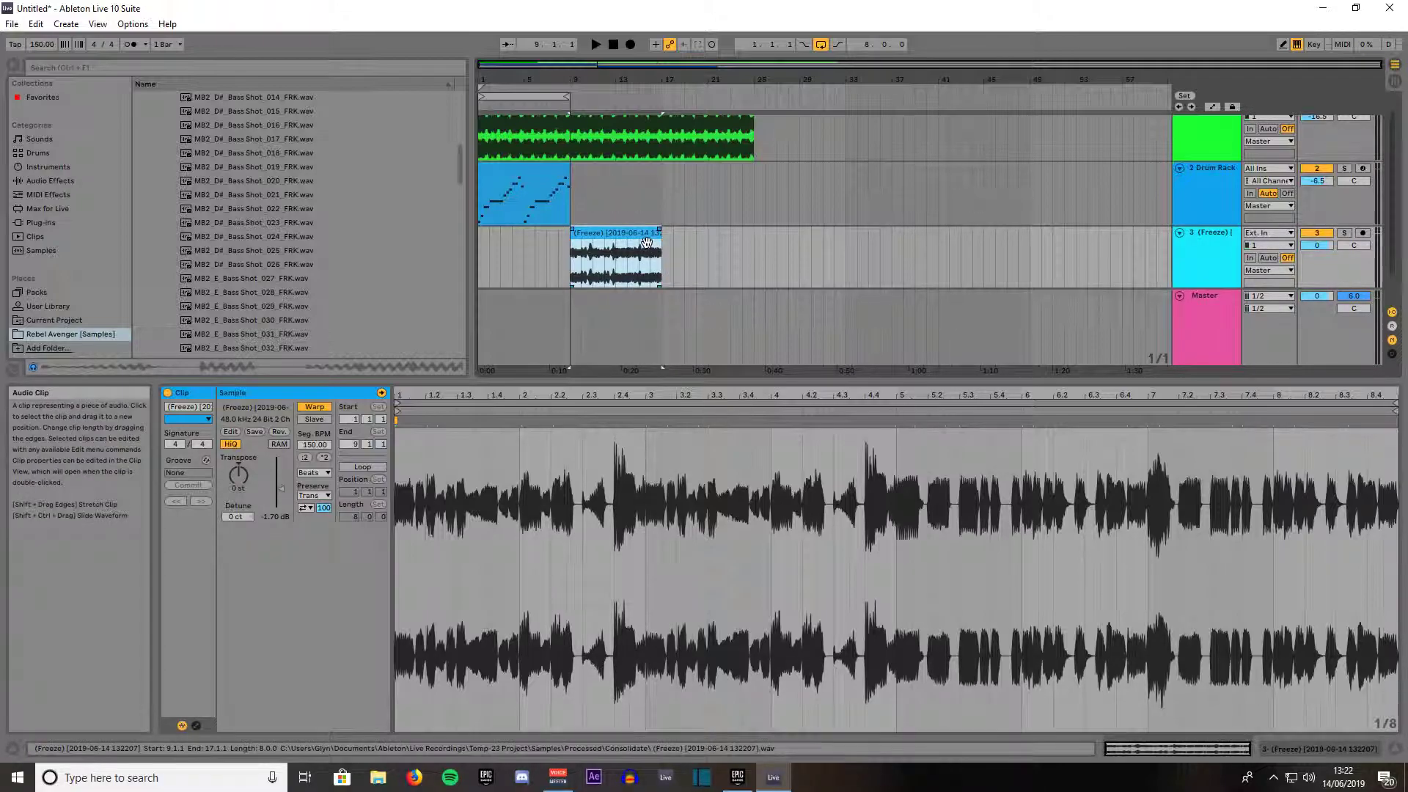
right_click(600, 235)
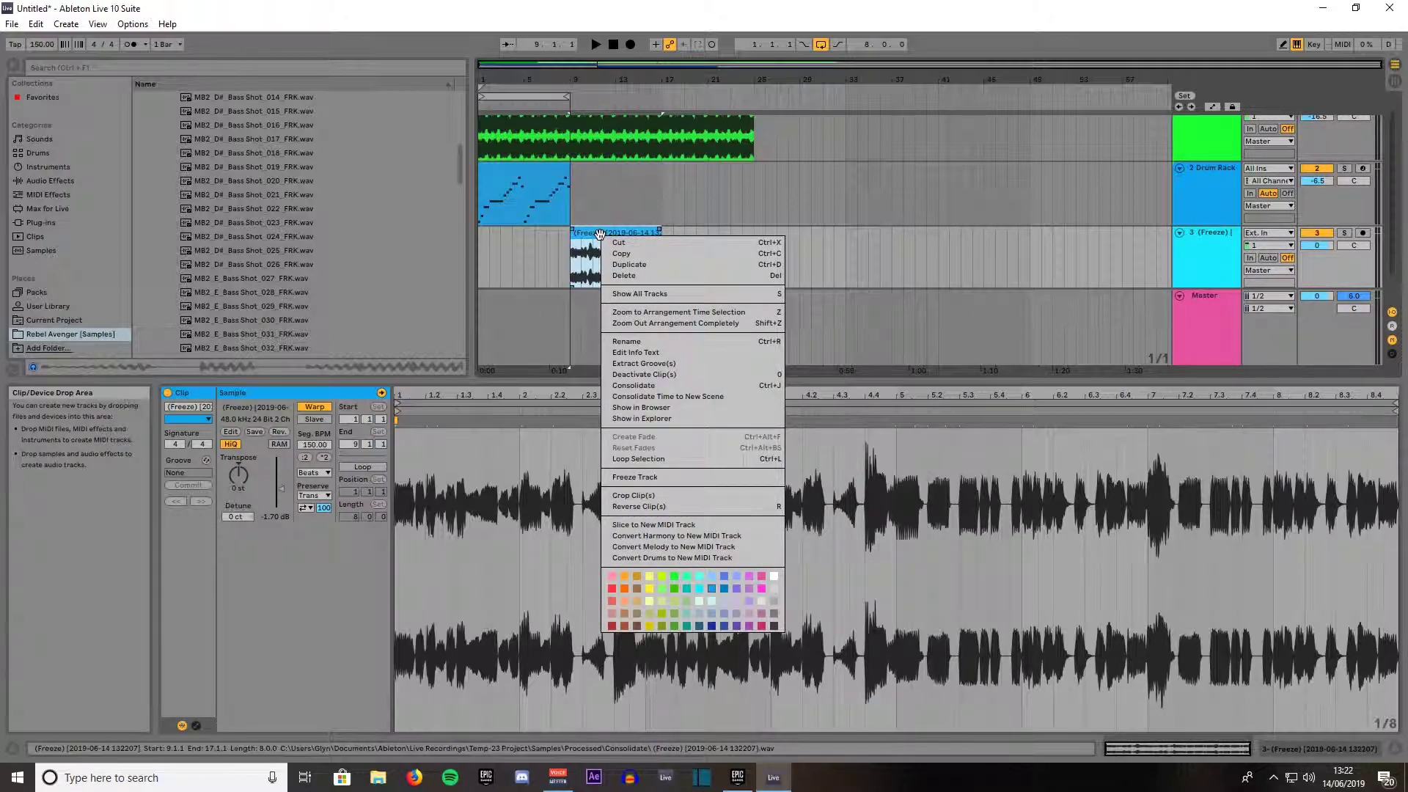
click(639, 525)
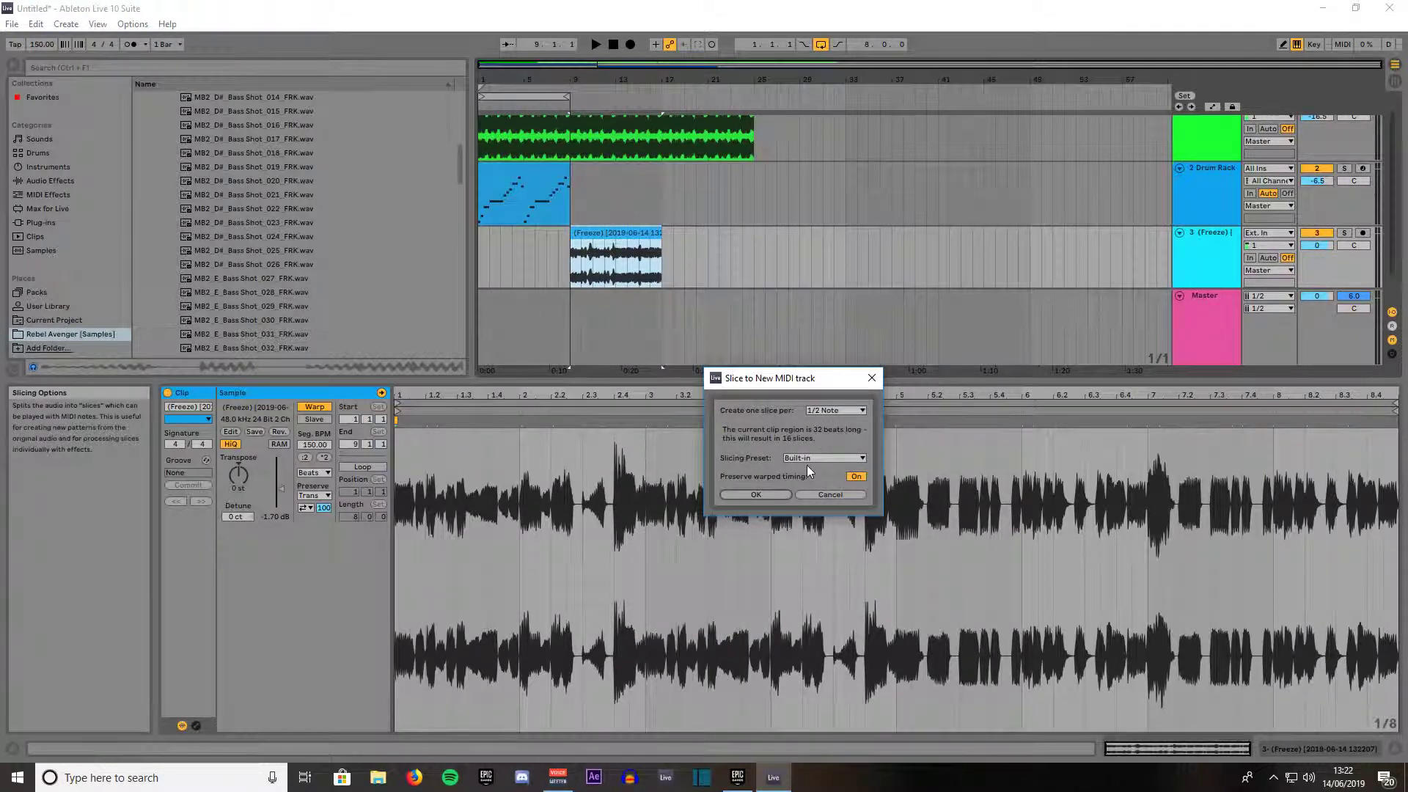
click(756, 495)
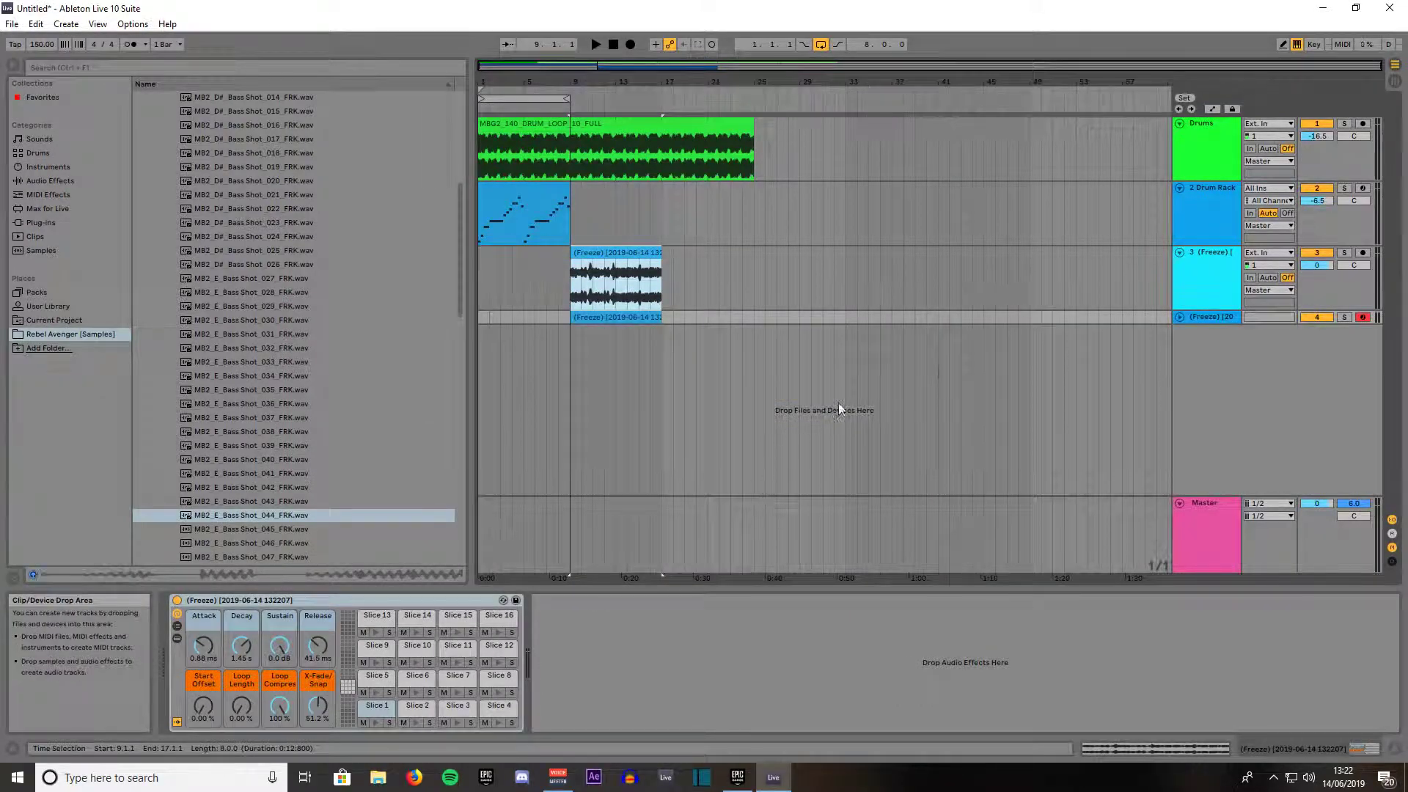
Unfold the new sliced track, raise its volume to 6.0 dB and move its MIDI clip to start at bar 17
click(1179, 317)
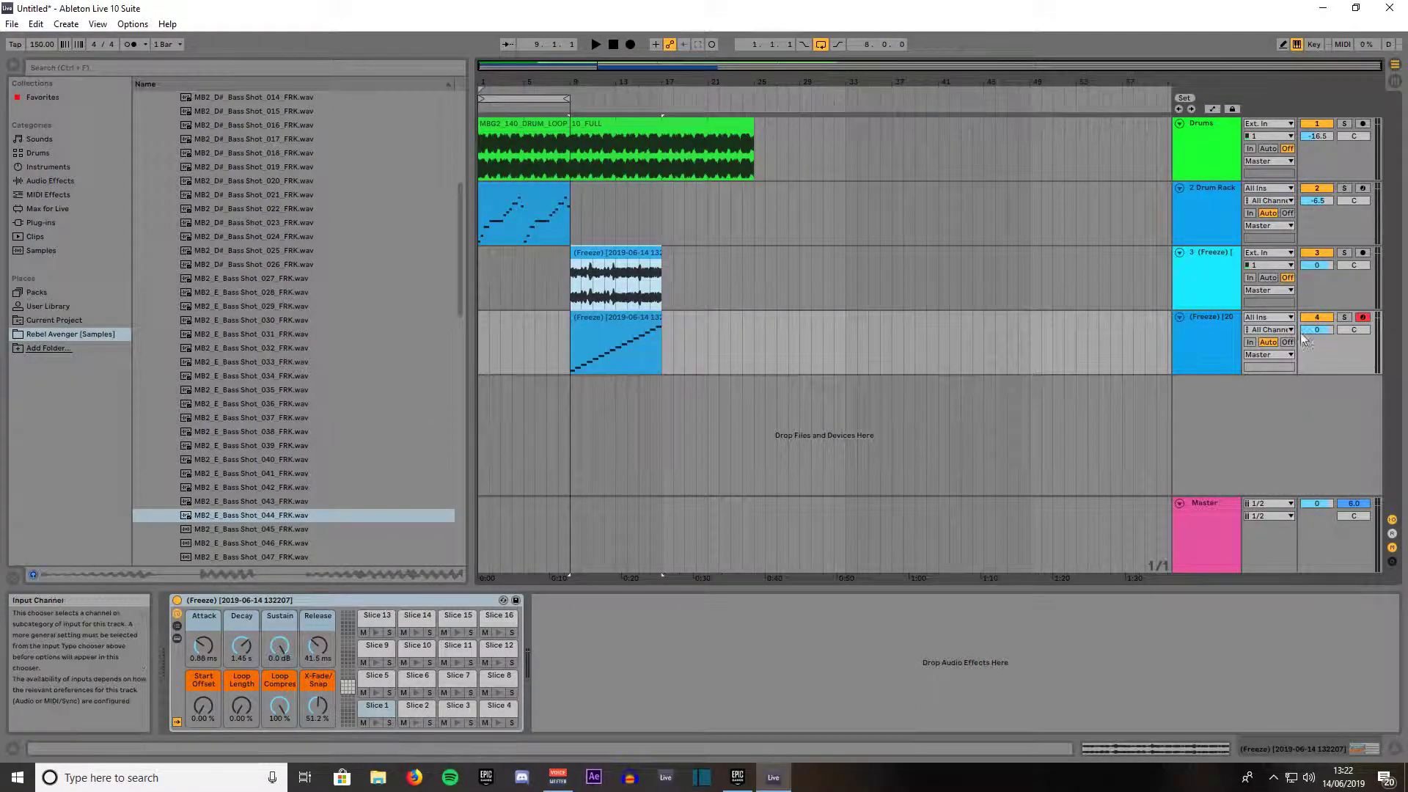
drag(1318, 329, 1317, 293)
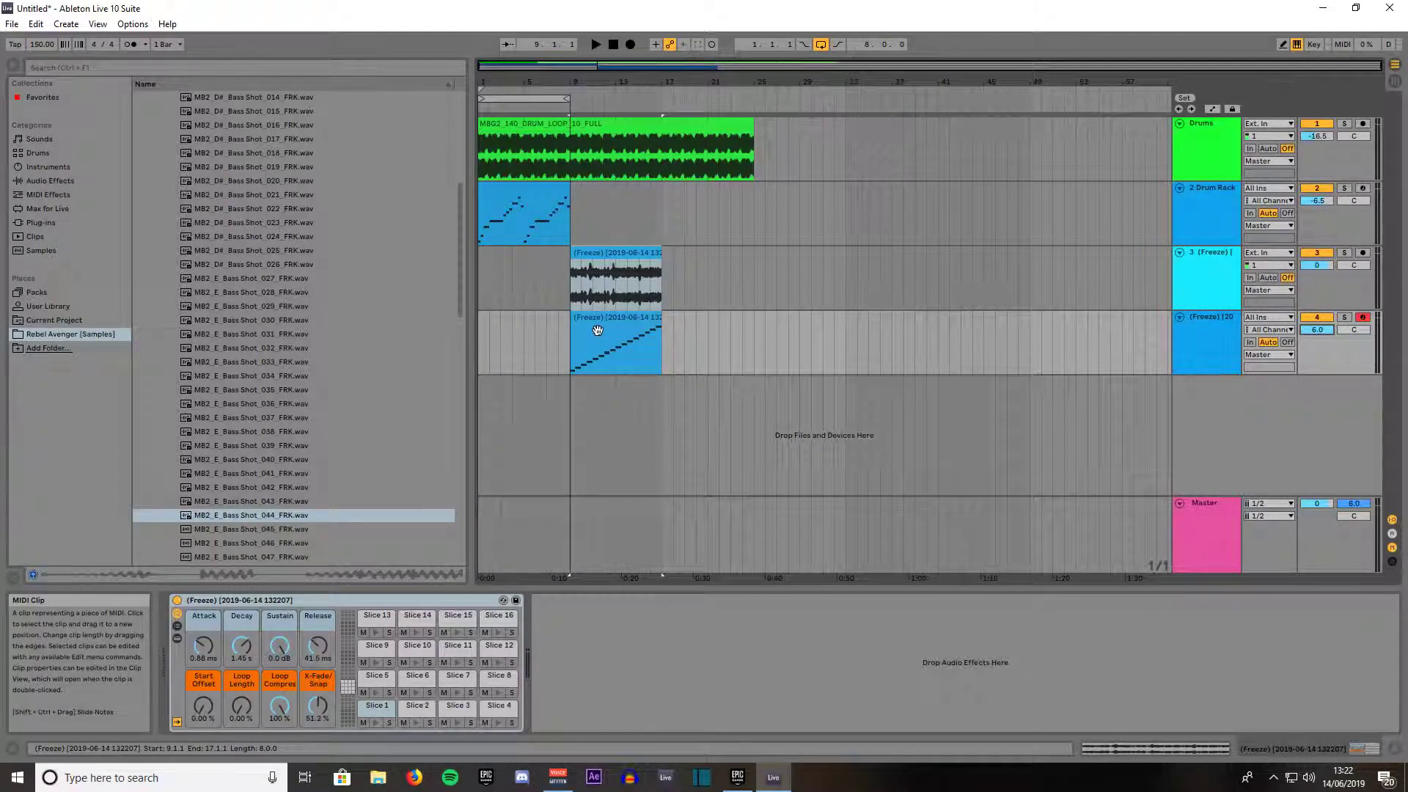
drag(589, 323, 680, 331)
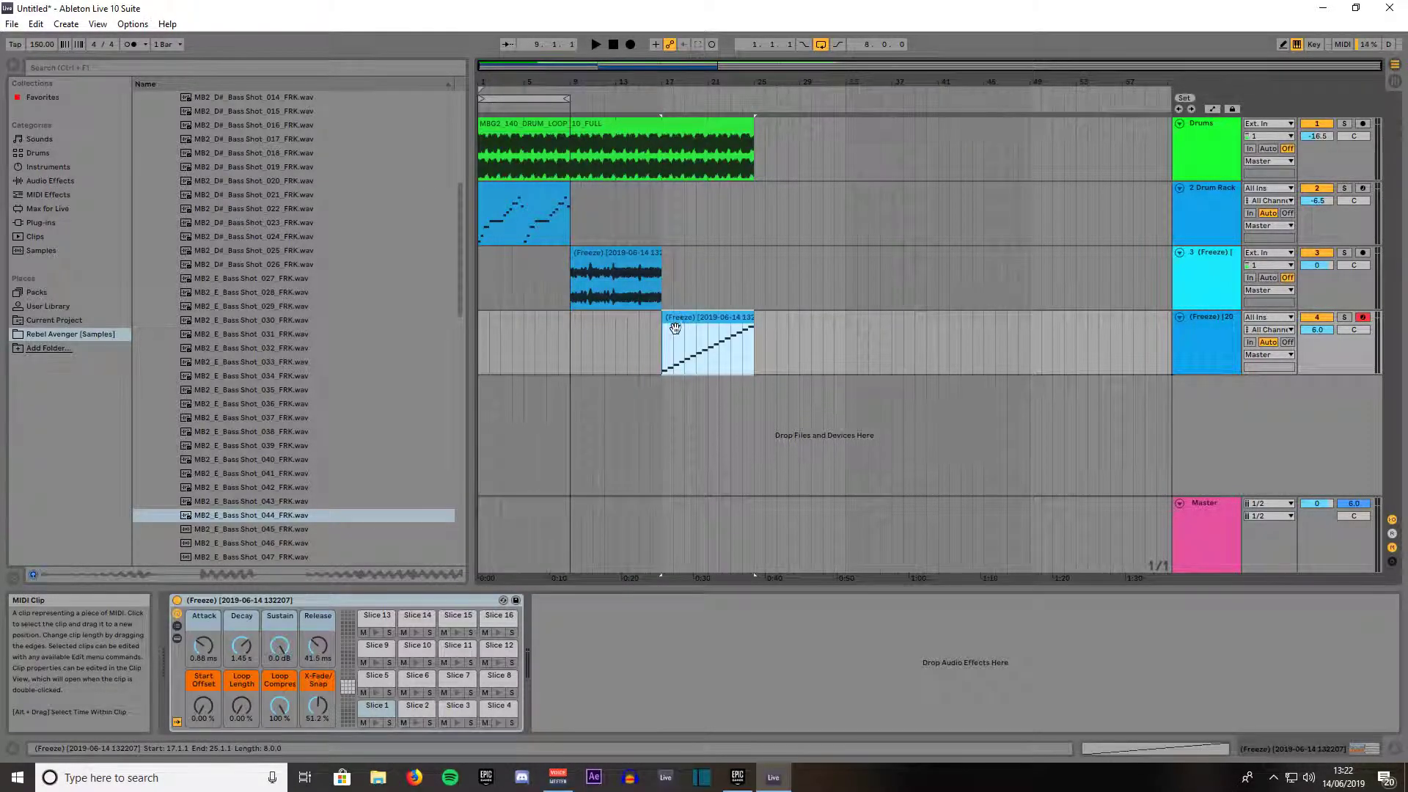
Clear all notes from the sliced MIDI clip and set its note editor to a fixed 1/2 grid
click(1181, 751)
click(656, 539)
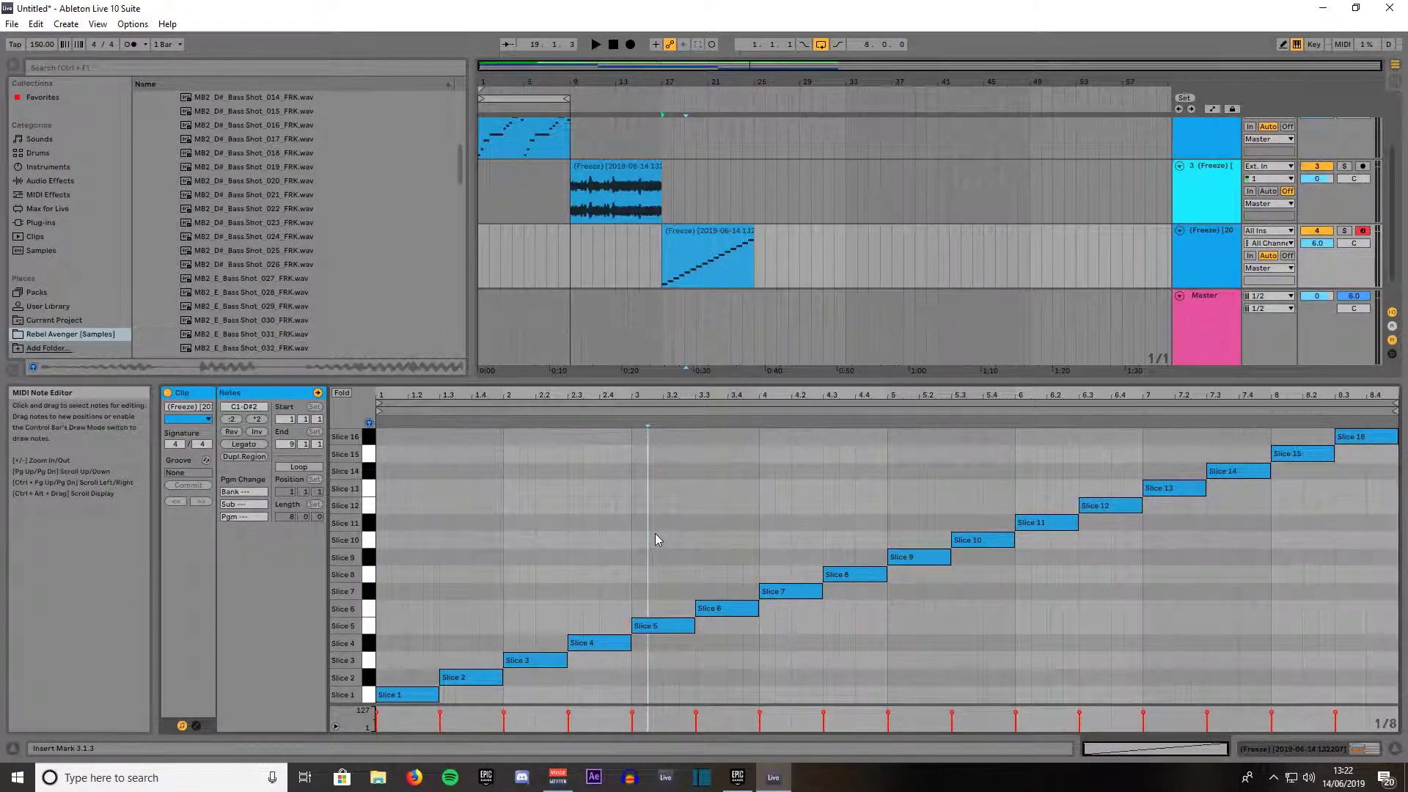
key(ctrl+a)
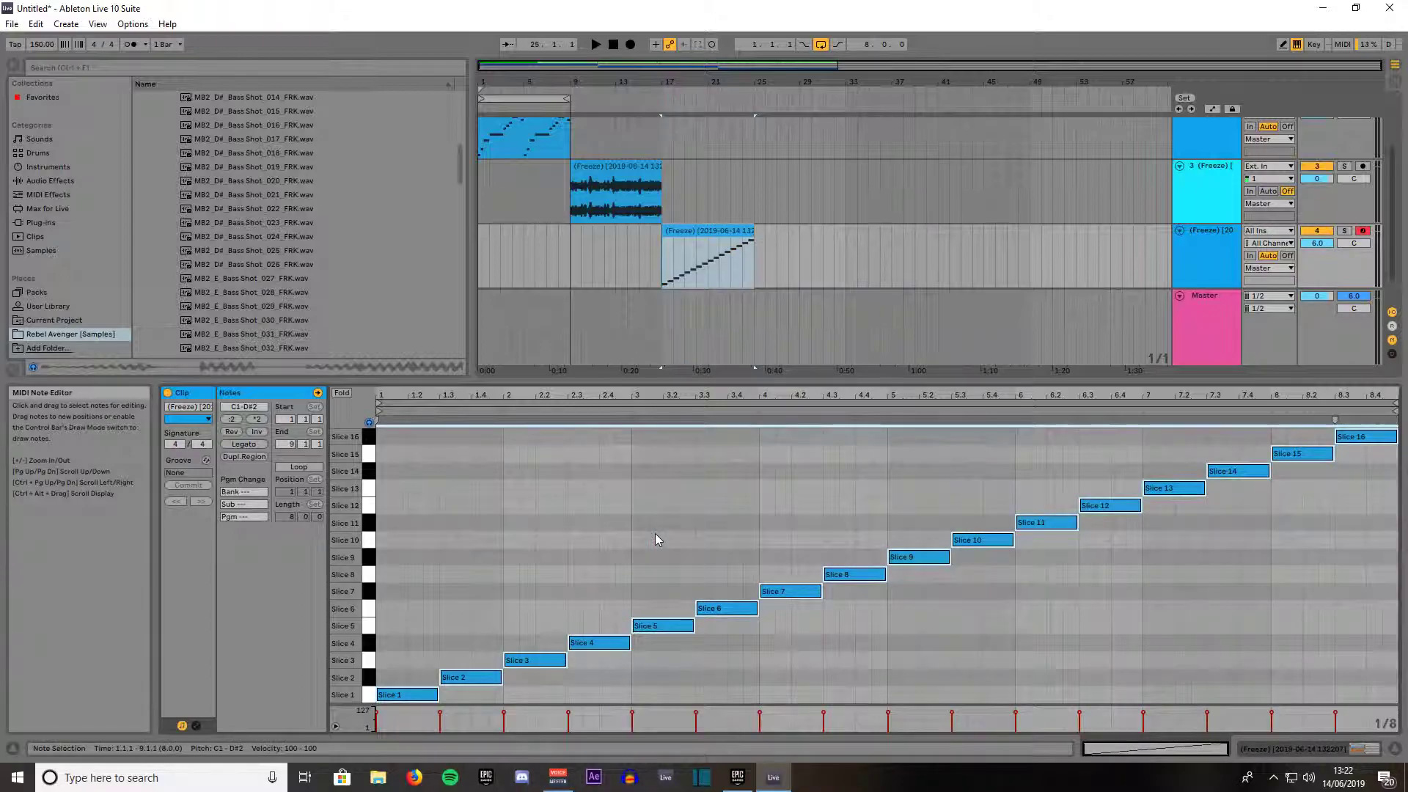
key(Delete)
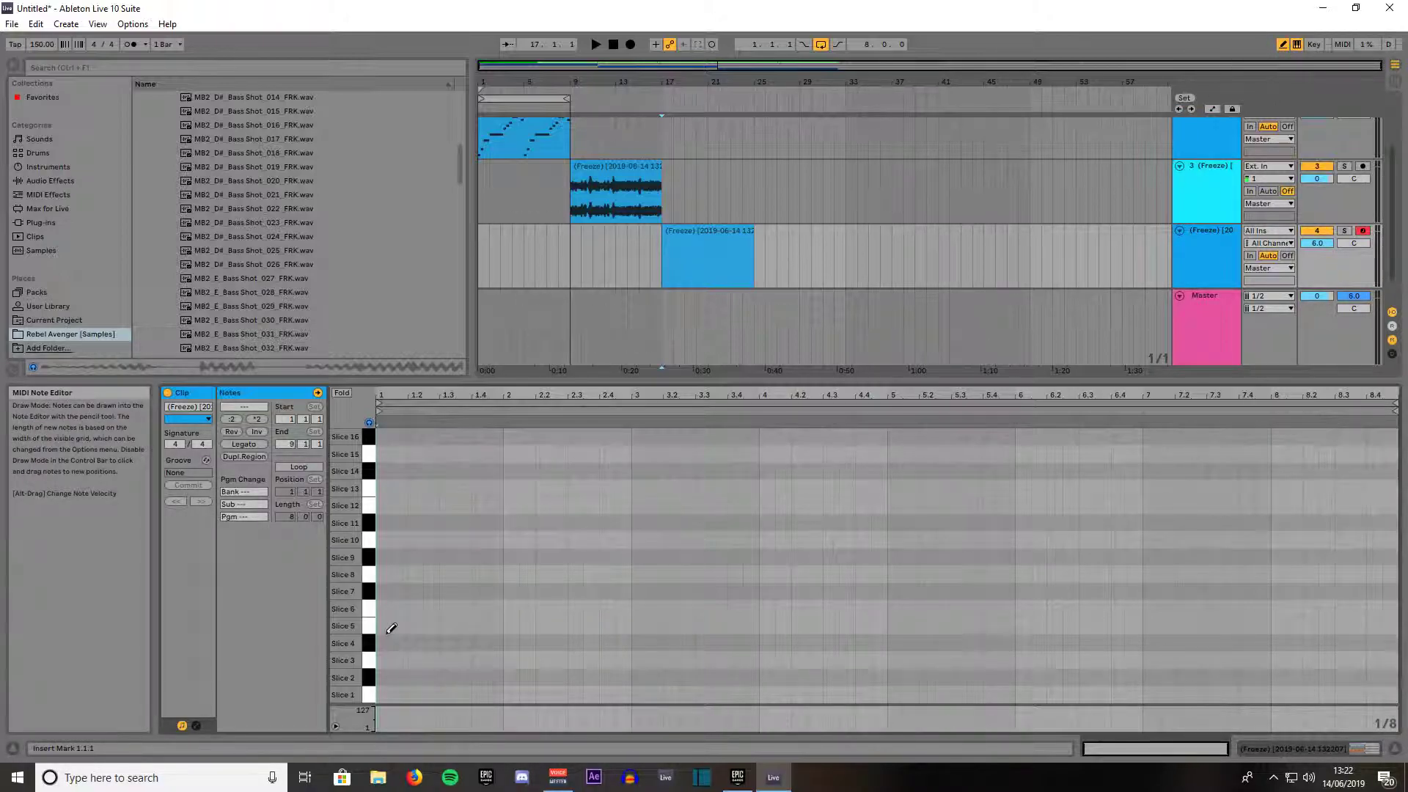
right_click(461, 604)
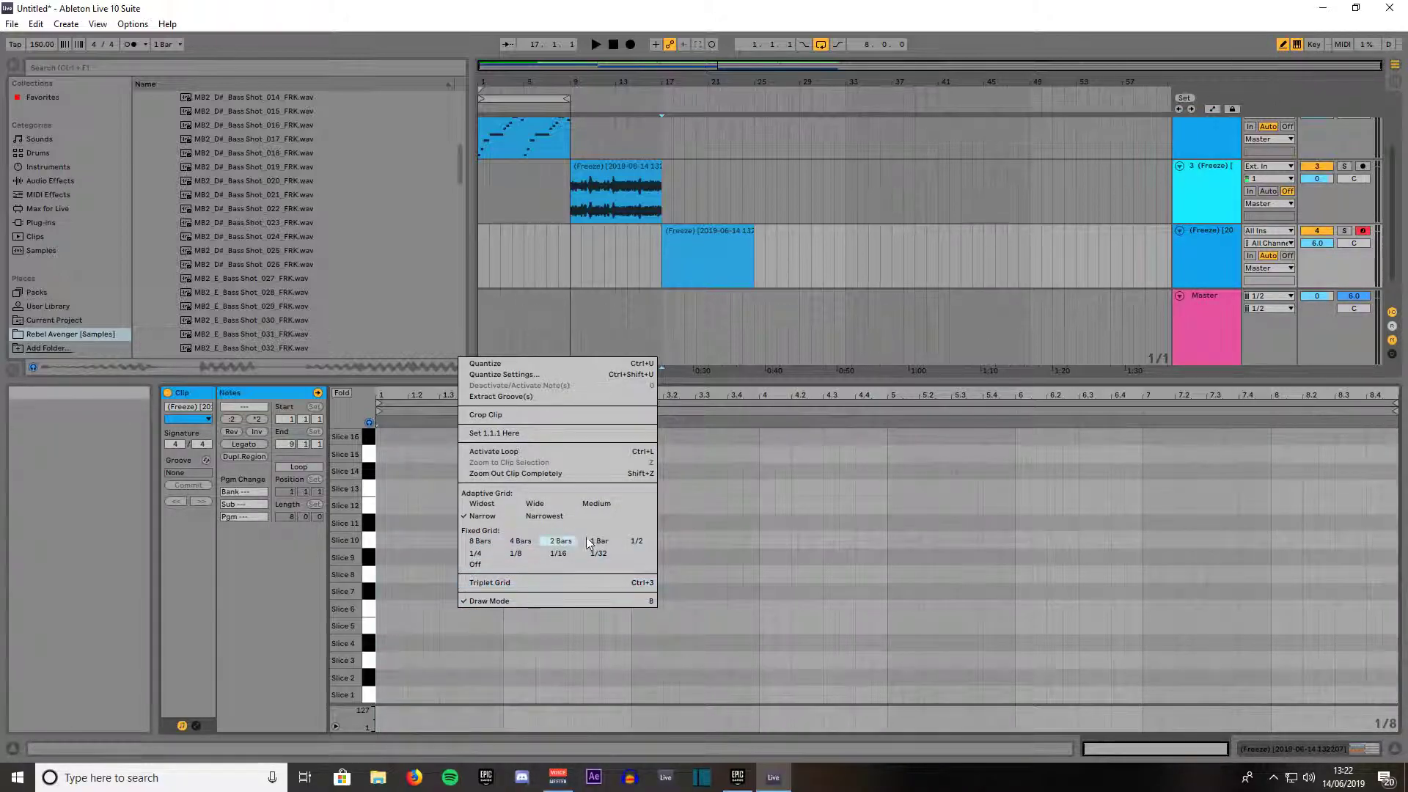
click(650, 541)
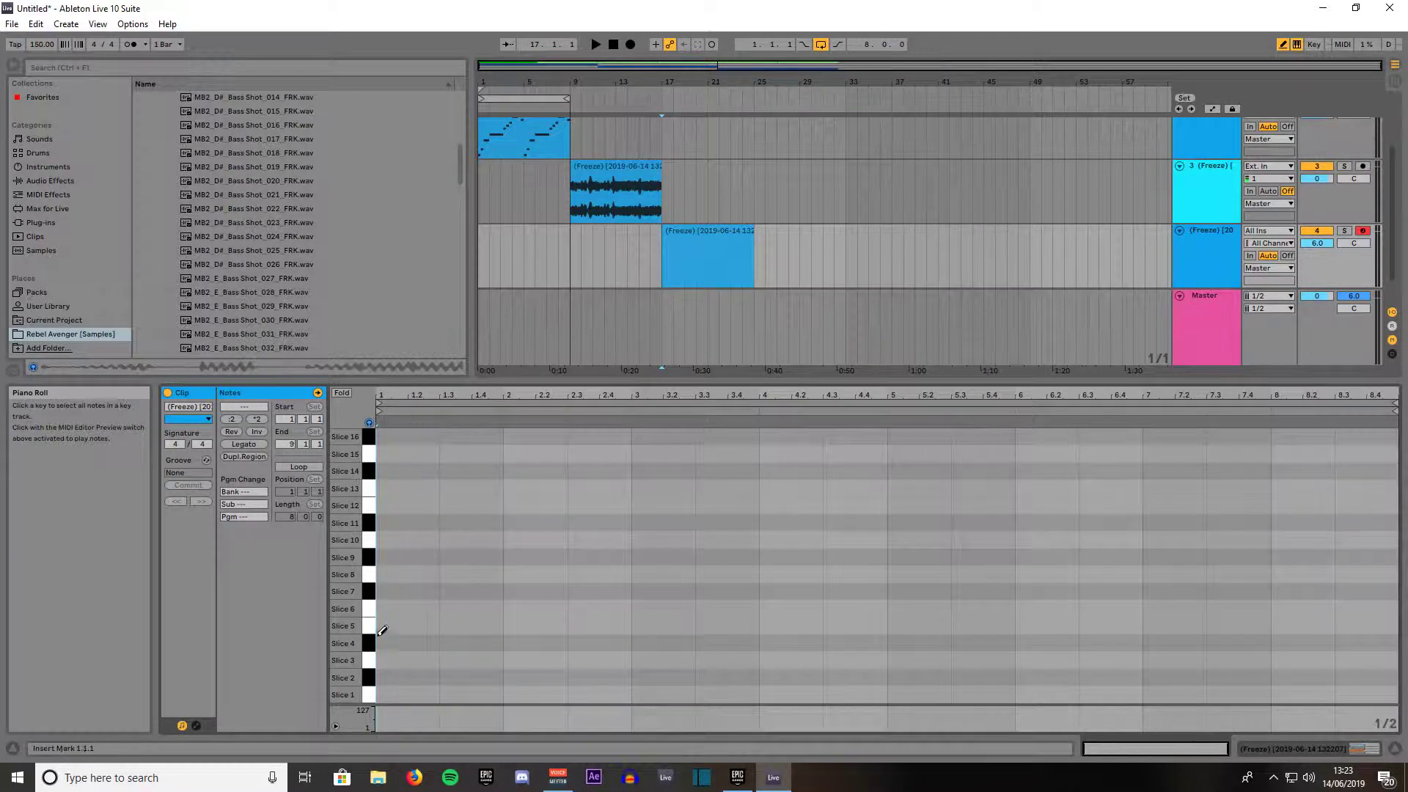
Draw half-bar notes in bars 1 and 2 of the clip in the order Slice 2, Slice 15, Slice 7, Slice 10
click(371, 697)
click(372, 673)
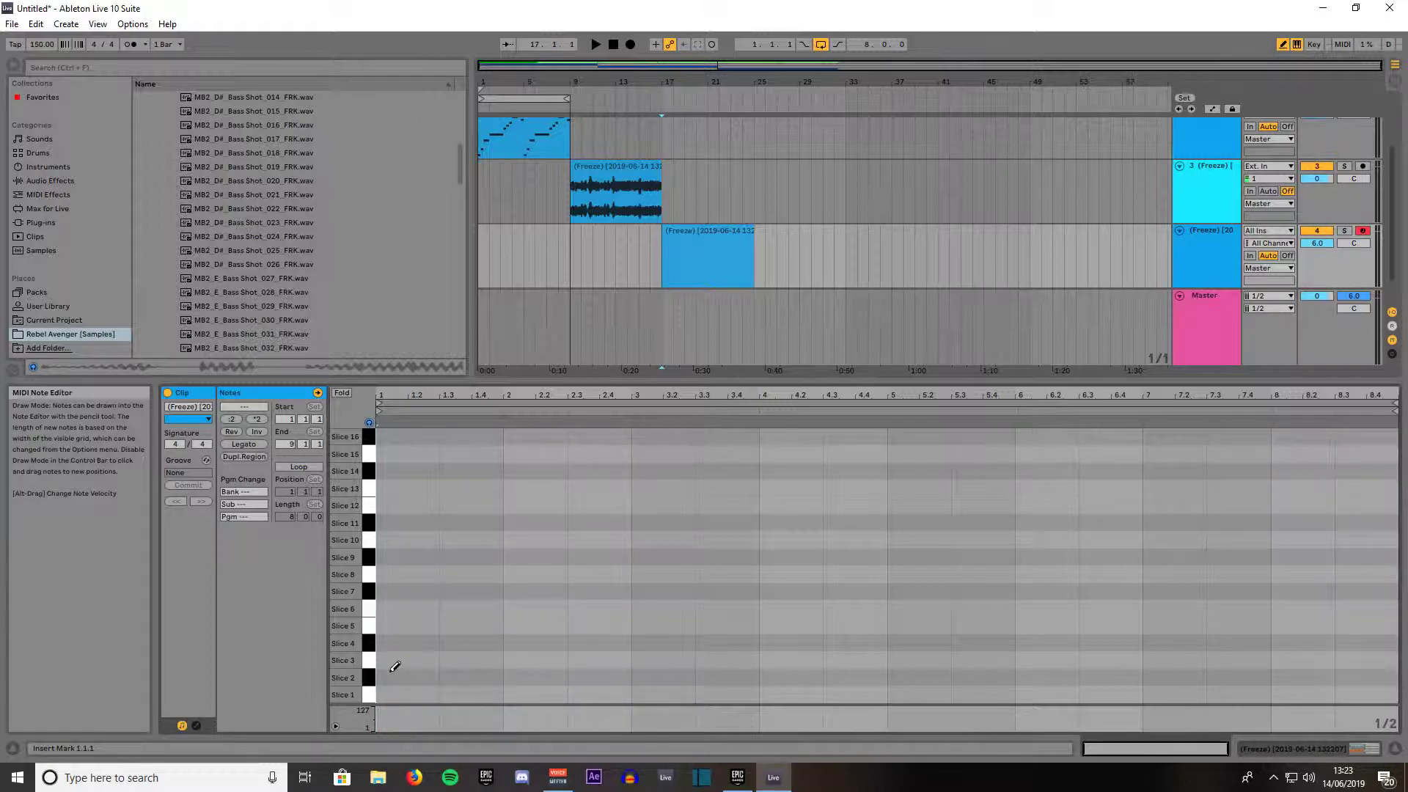
click(392, 672)
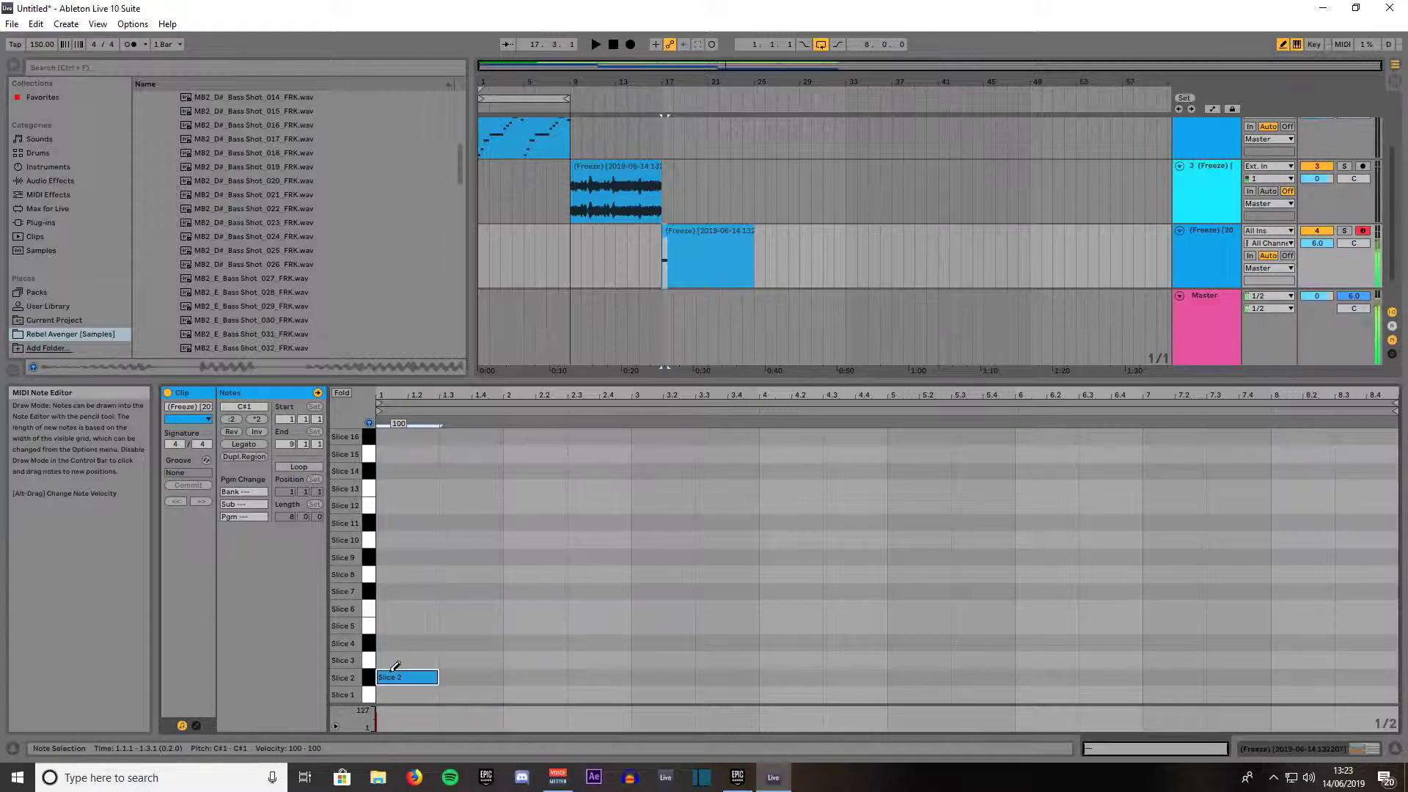
click(475, 489)
click(540, 592)
click(596, 522)
click(603, 523)
click(601, 540)
click(490, 487)
click(479, 453)
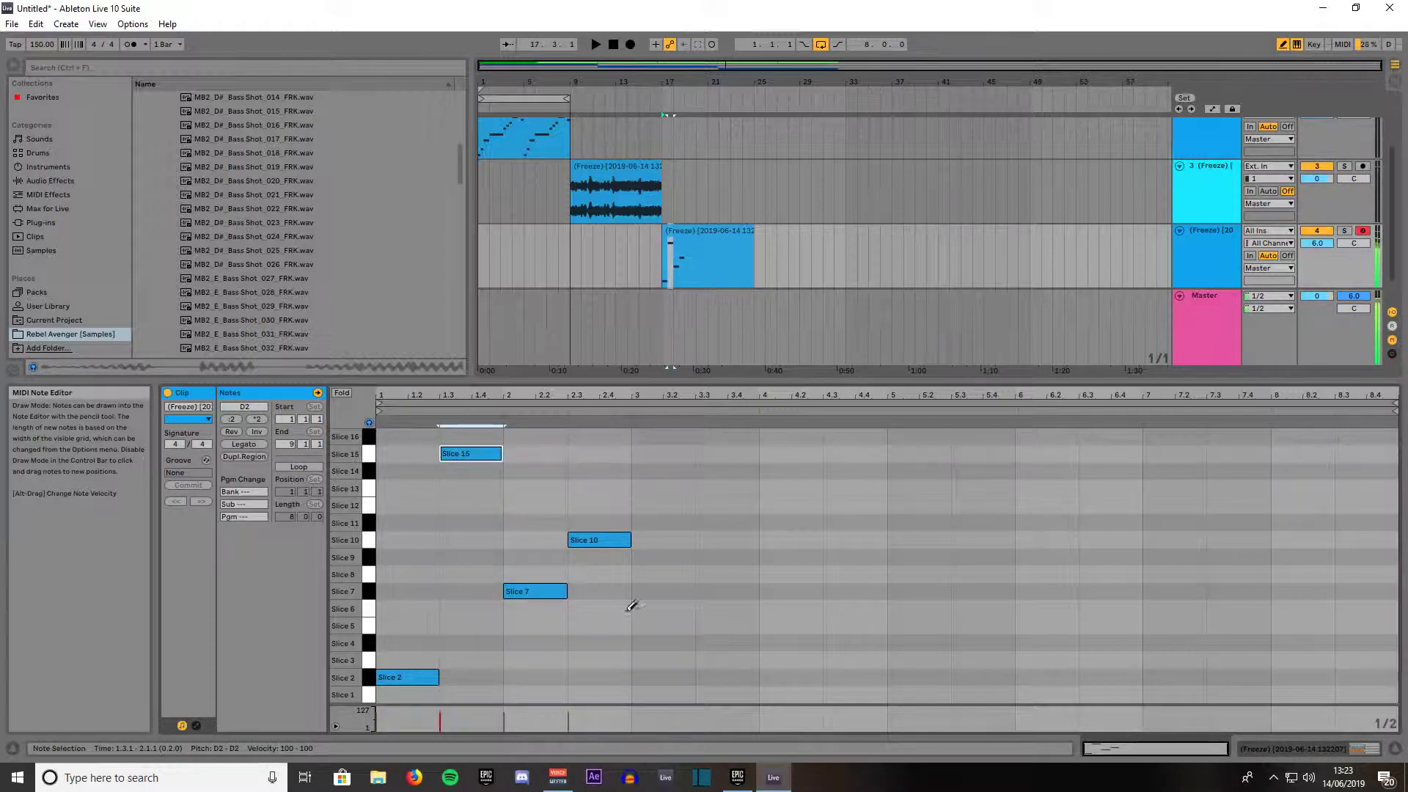
Fill bars 3 and 4 of the clip with half-bar notes in the order Slice 4, Slice 12, Slice 14, Slice 6
click(671, 643)
click(726, 574)
click(737, 572)
click(739, 541)
click(739, 542)
click(732, 504)
click(795, 470)
click(851, 609)
Fill bars 5 to 8 with half-bar notes on Slices 9, 2, 5, 9, 13, 14, 9 and 4 in that order
click(915, 557)
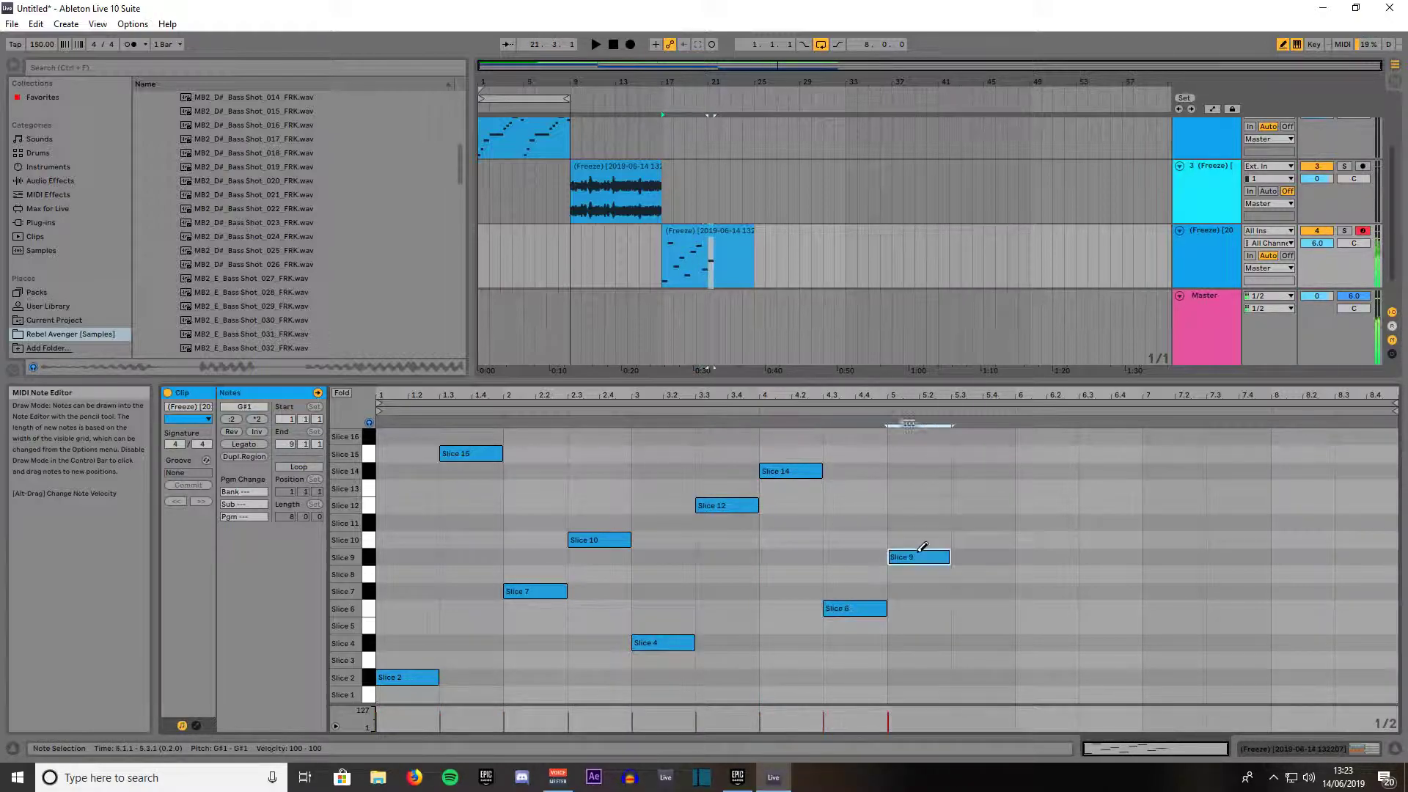
click(974, 677)
click(1049, 625)
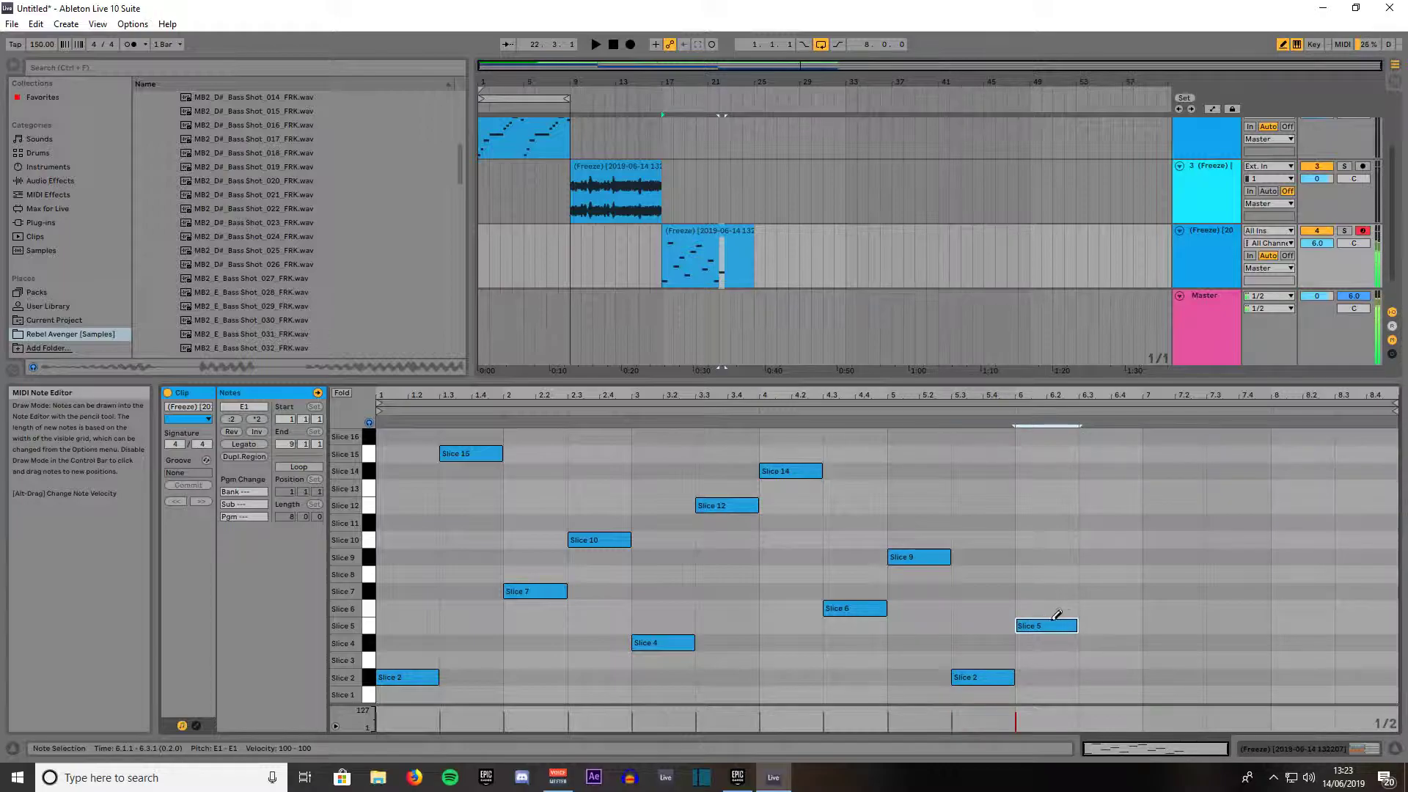
click(1110, 557)
click(1172, 489)
click(1212, 458)
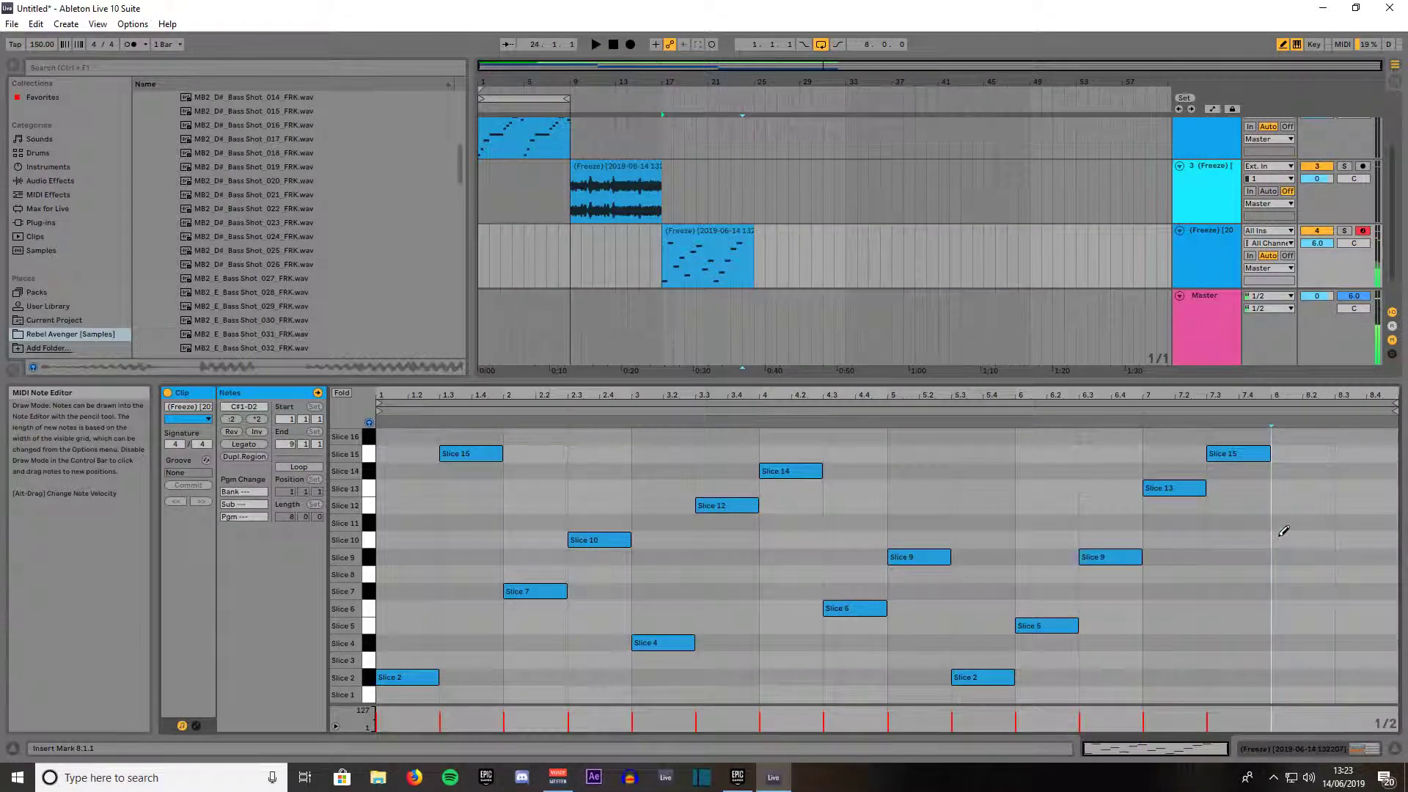
click(1259, 474)
click(1249, 454)
click(1288, 557)
click(1350, 643)
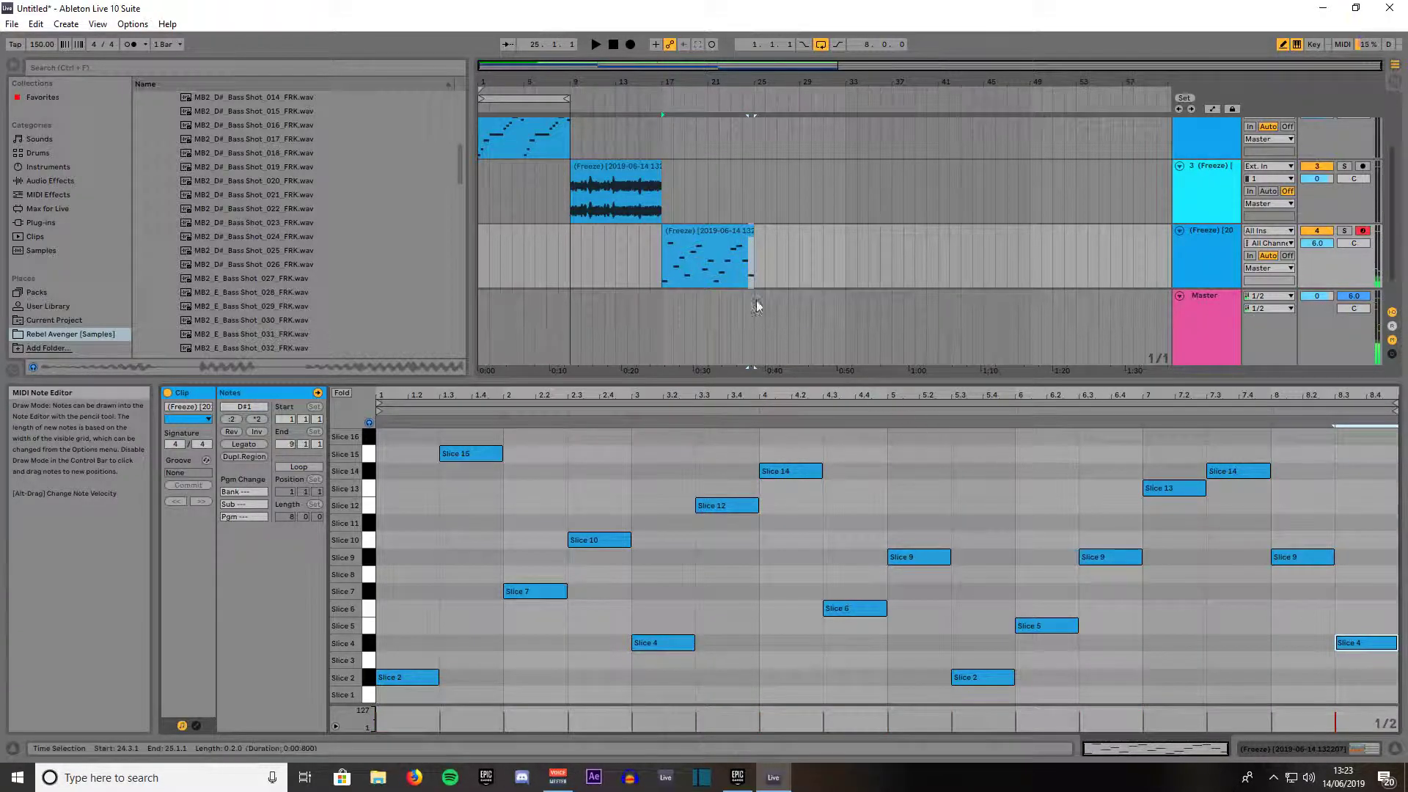
Extend the arrangement loop to end at bar 25 and fold the four tracks above the Master
scroll(754, 272, up, 3)
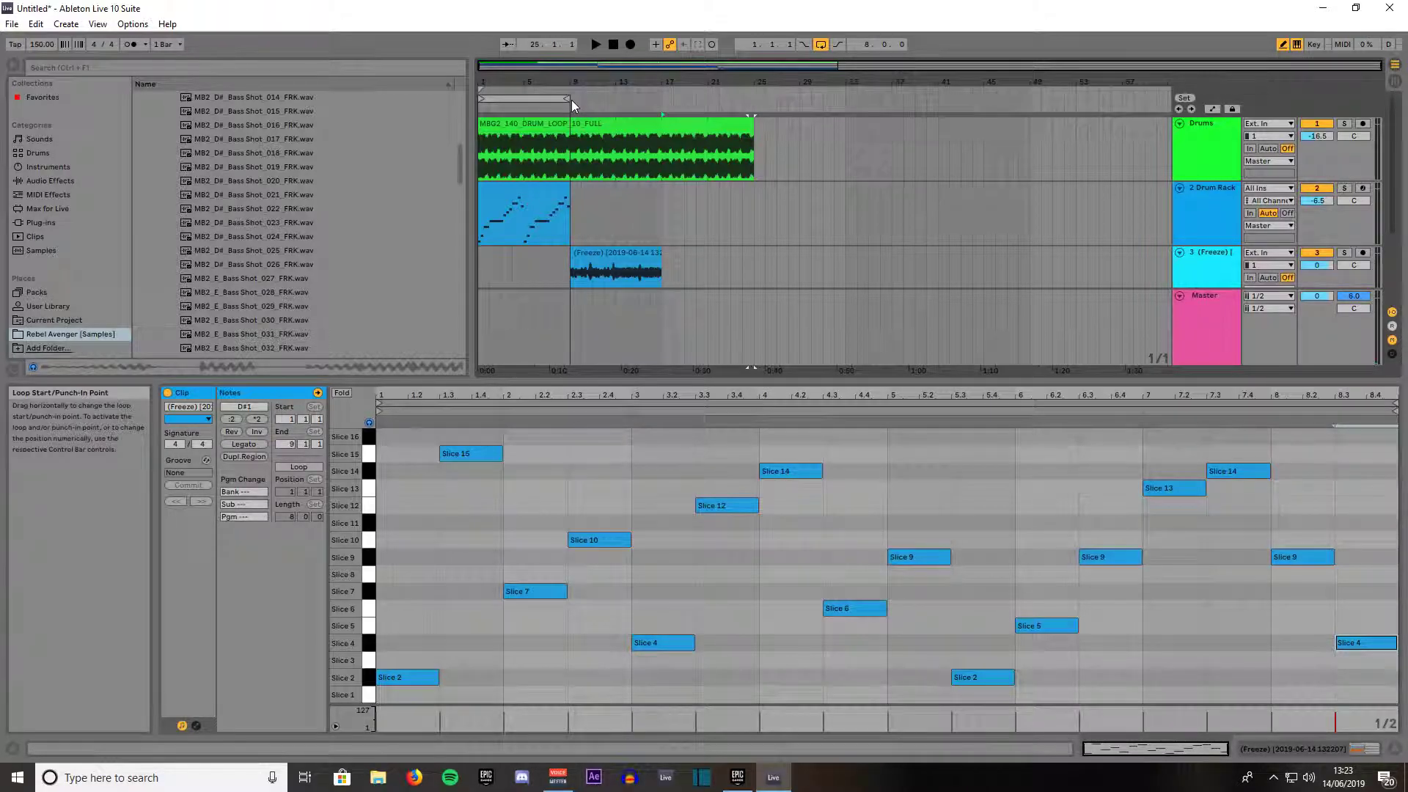
drag(571, 100, 749, 100)
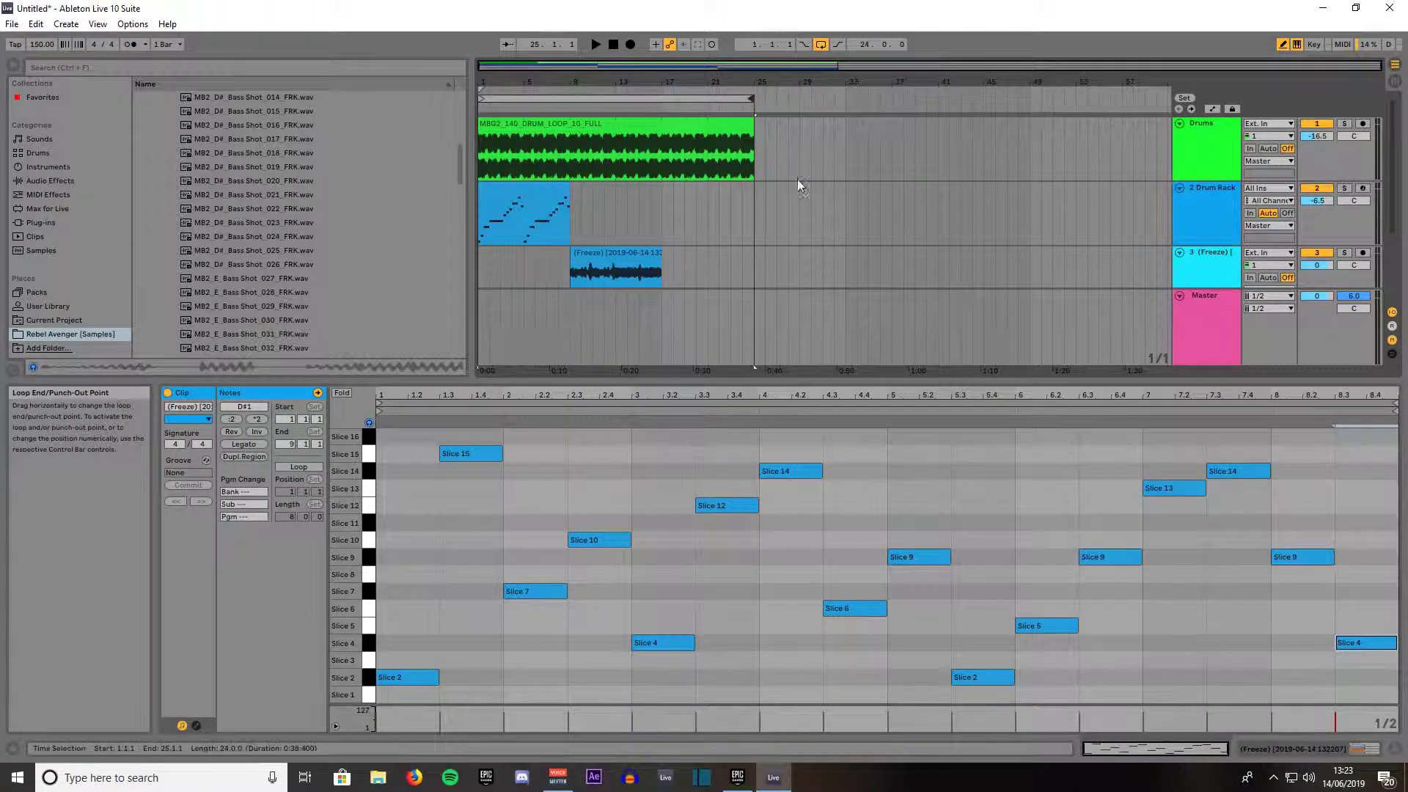
click(1180, 124)
click(1178, 137)
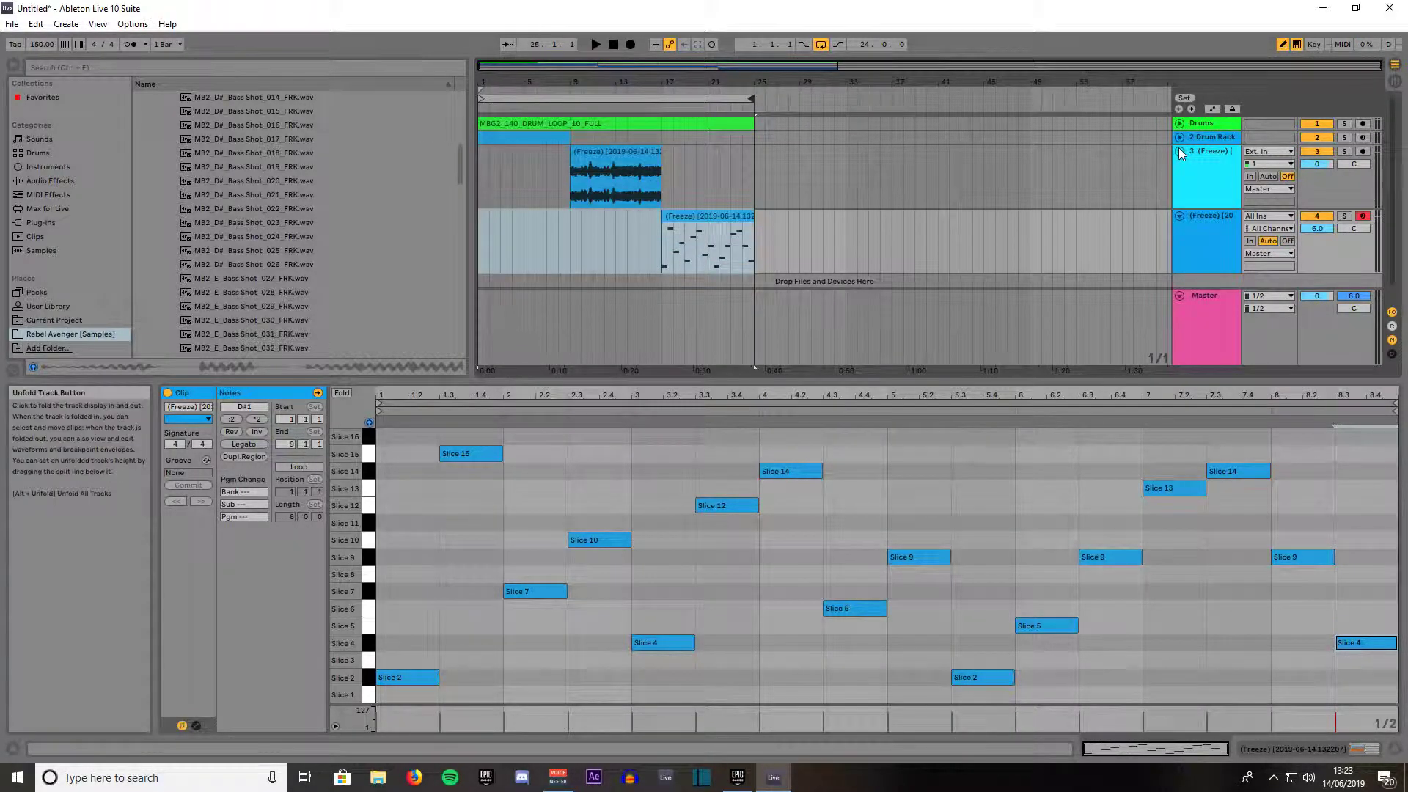
click(1179, 150)
click(1180, 163)
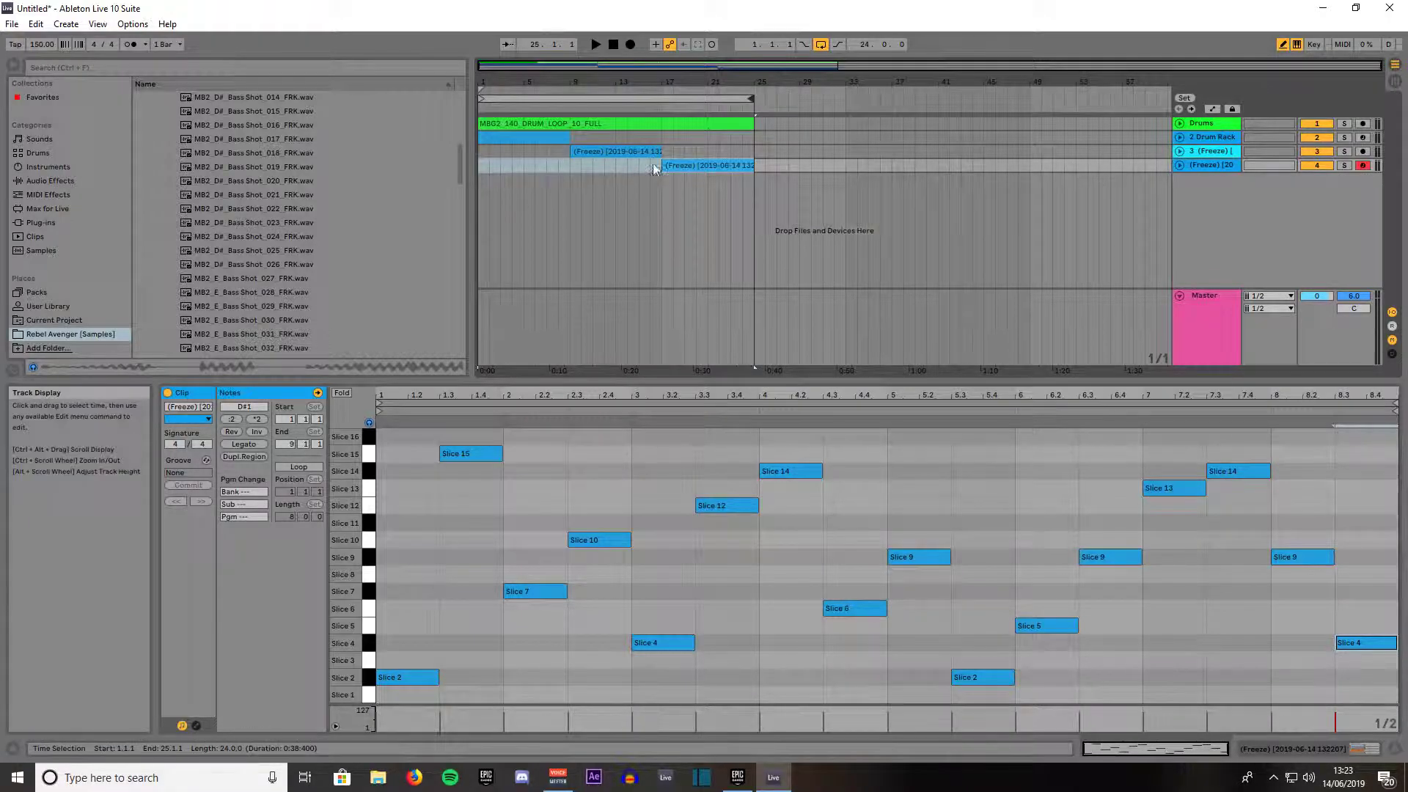
Play the whole 24-bar arrangement from bar 1 to hear the original bass and both variations, and stop playback
click(614, 45)
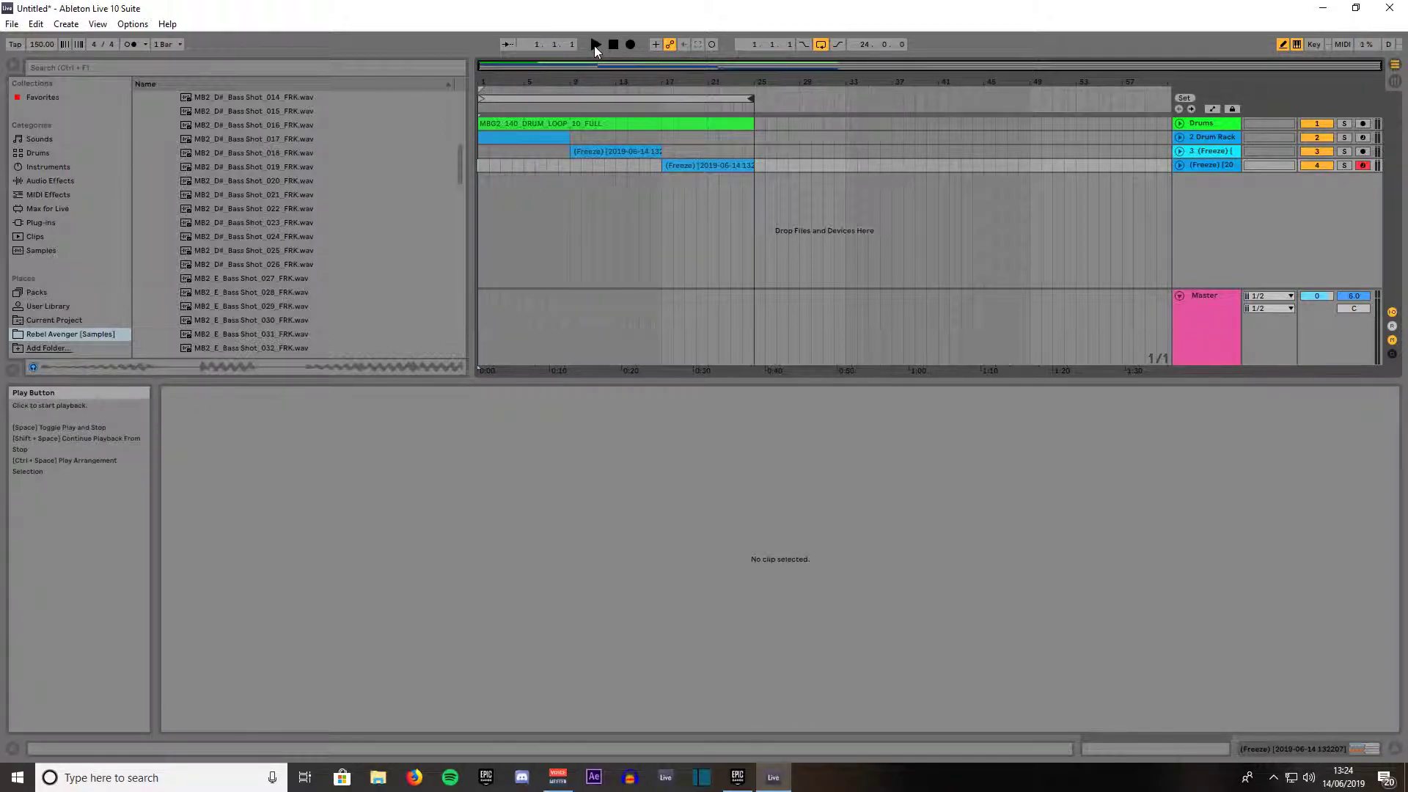
click(594, 45)
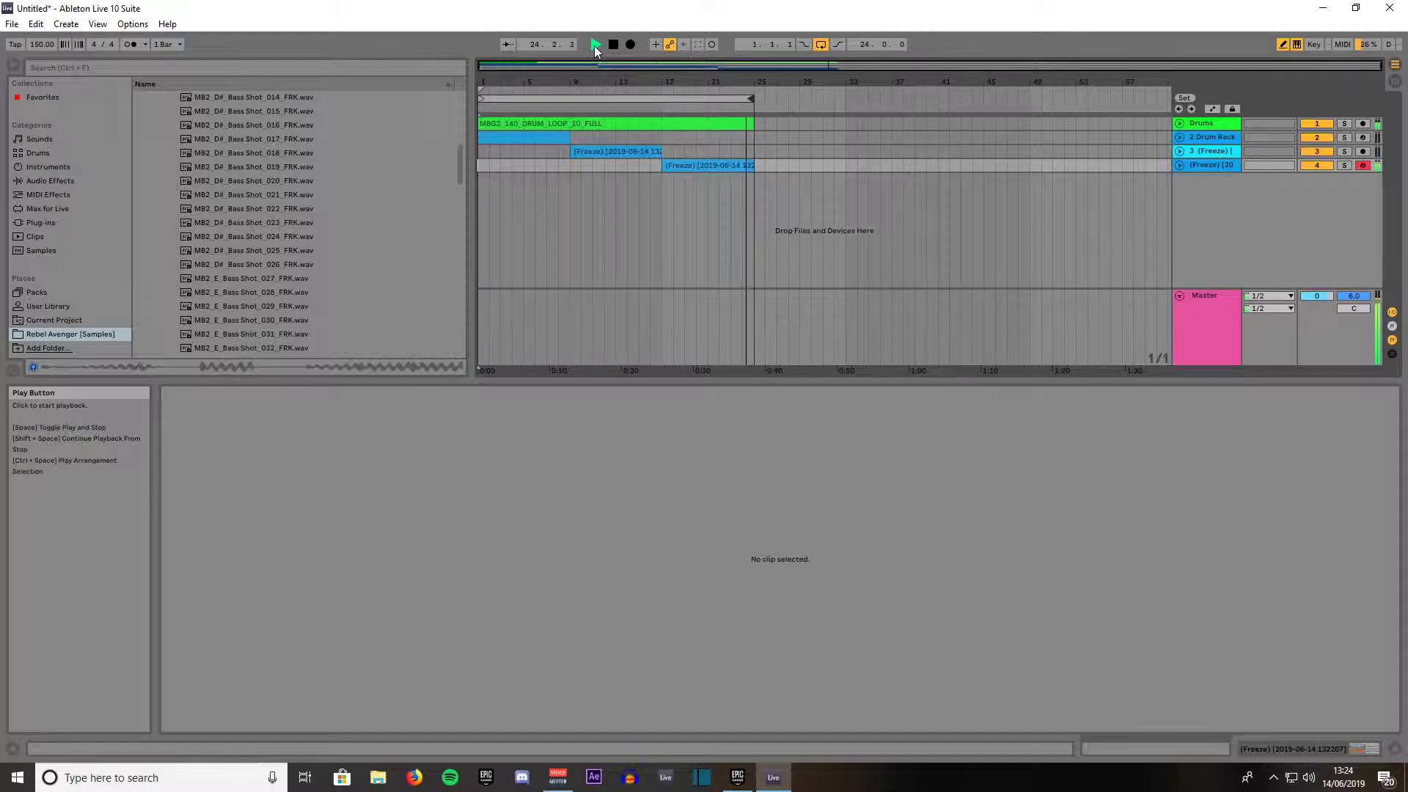
key(space)
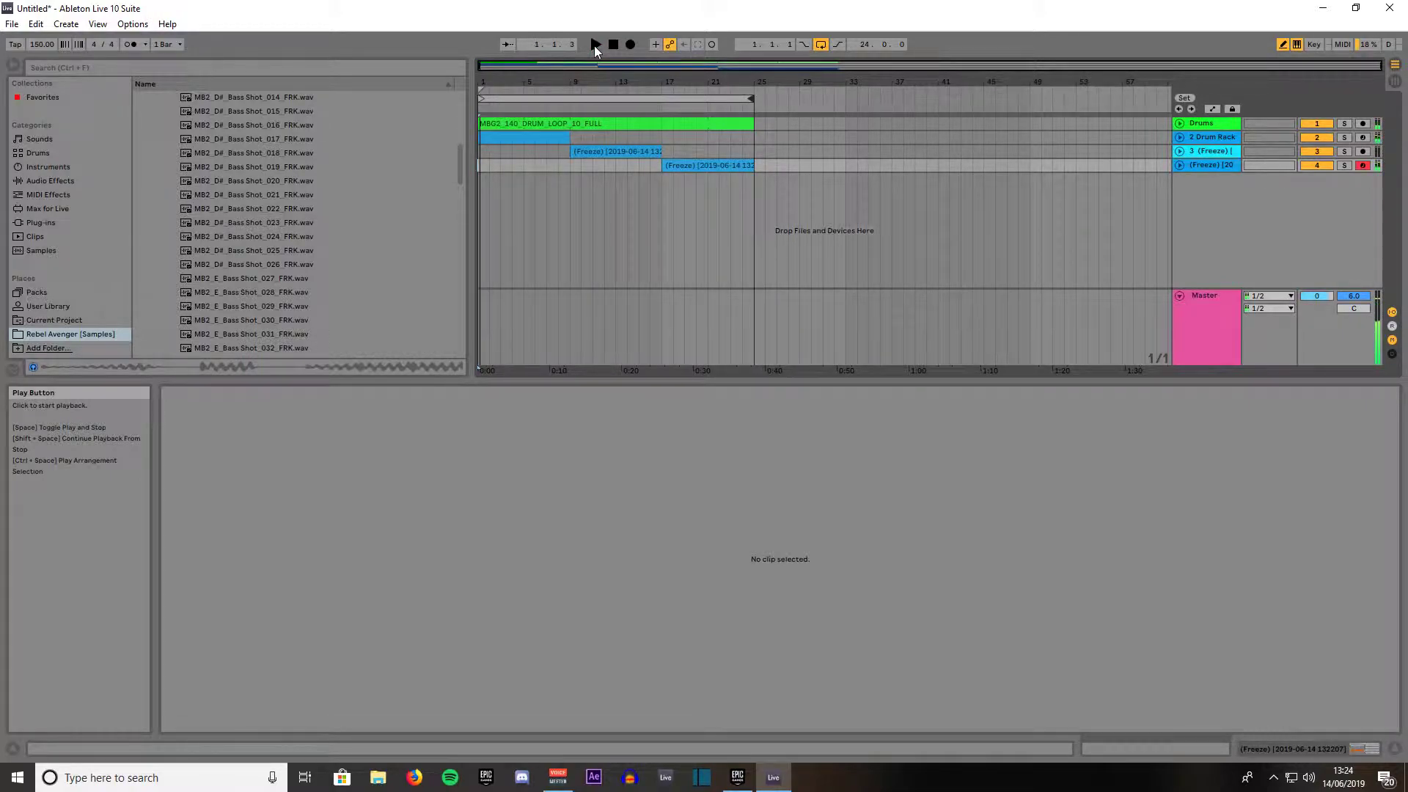